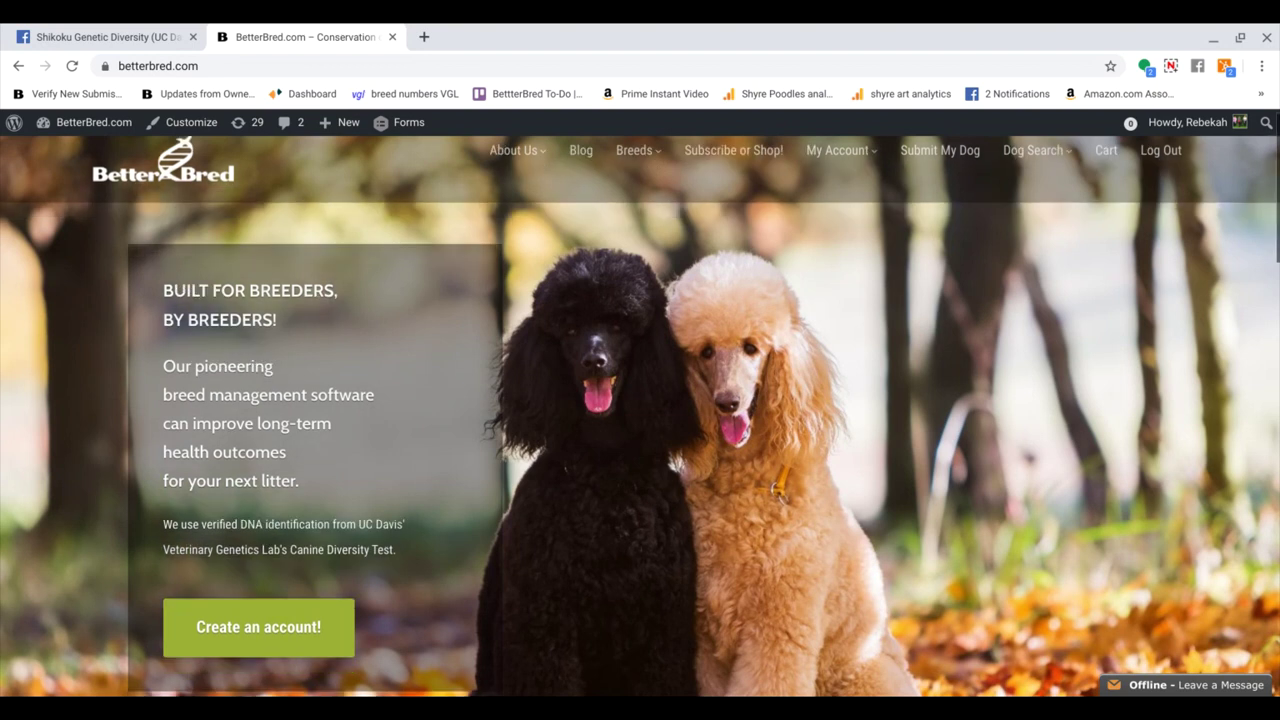
# Examine the homepage's introduction, enrollment and mini course links, recently added public dogs table and sign-up form.
pyautogui.scroll(-3, 640, 400)
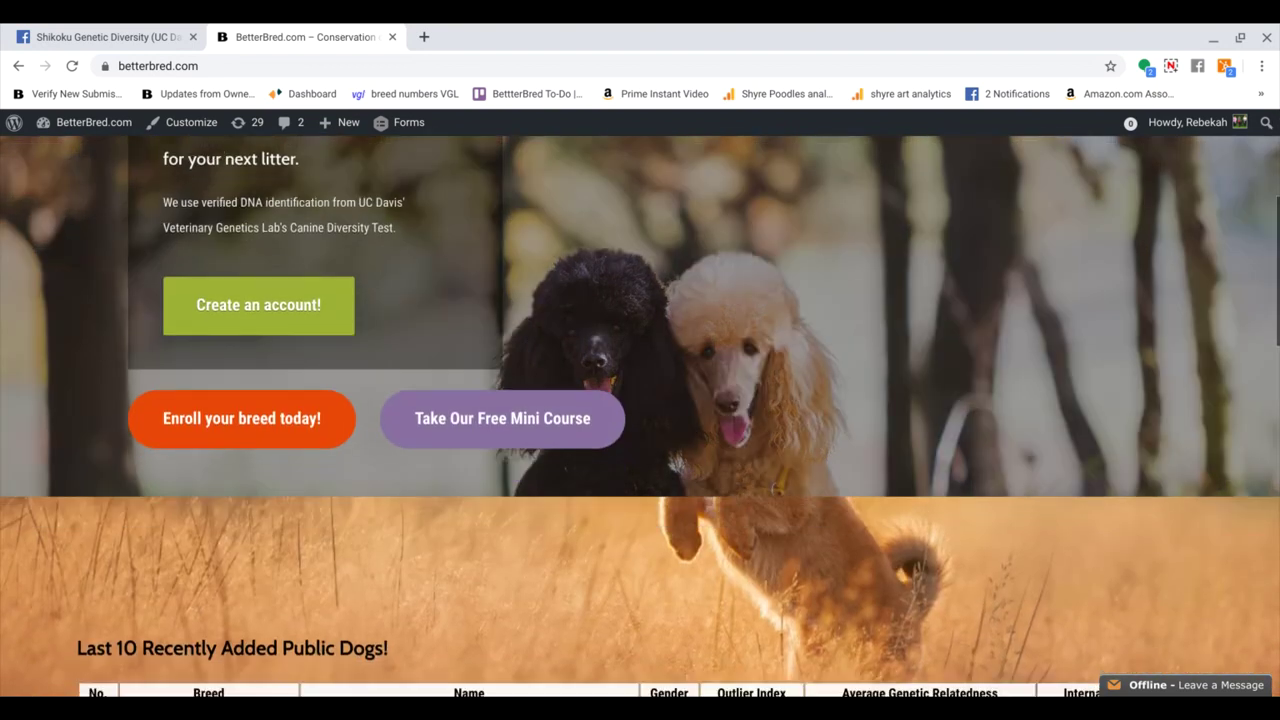
pyautogui.scroll(-2, 640, 400)
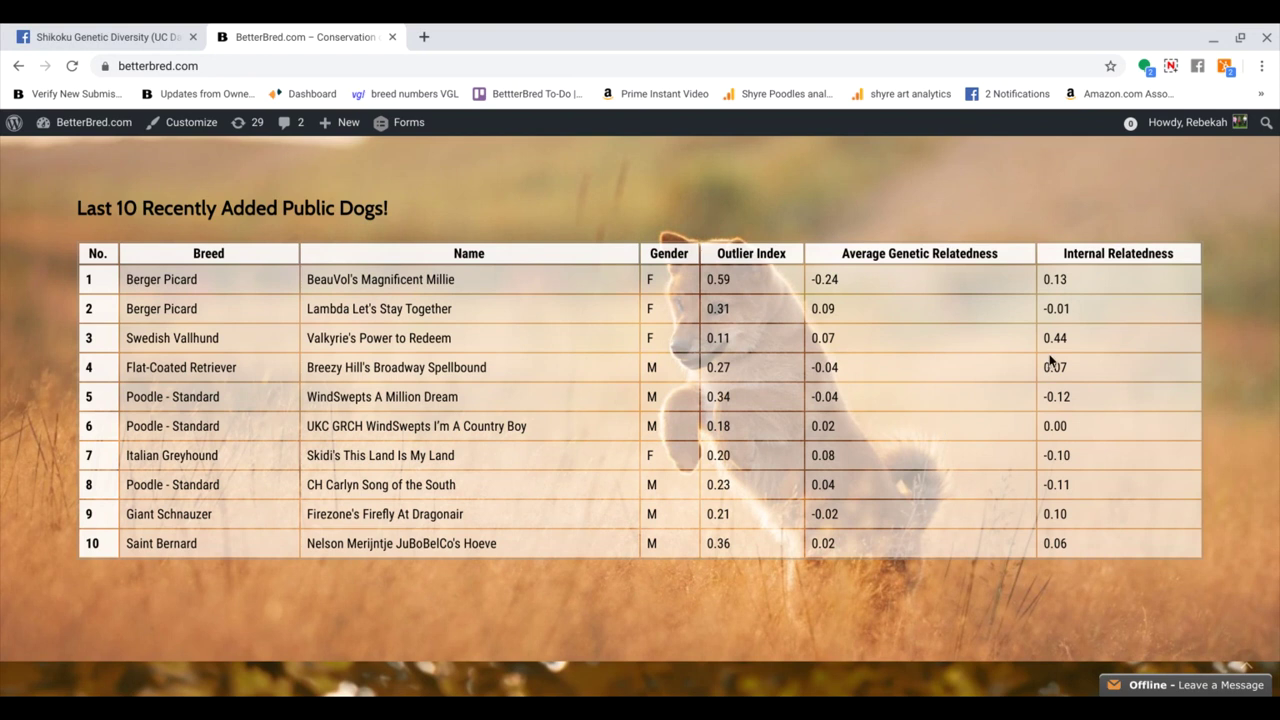
pyautogui.scroll(10, 701, 371)
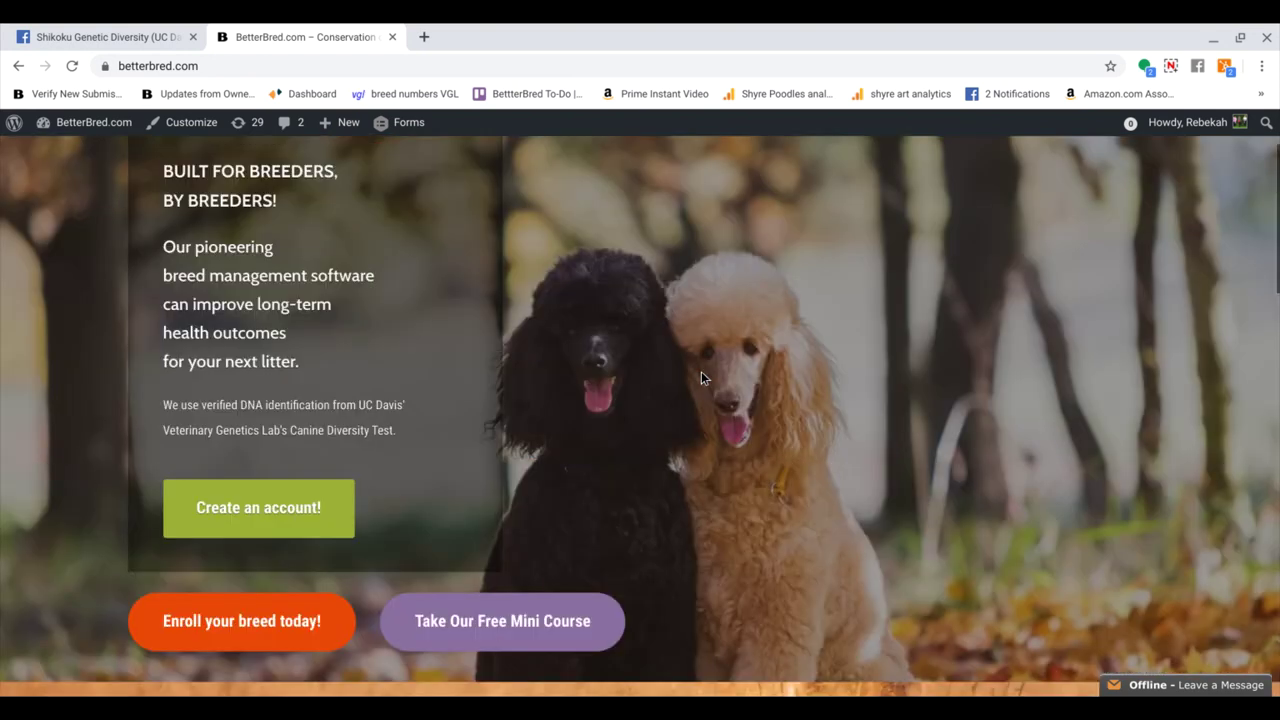
pyautogui.scroll(-2, 701, 377)
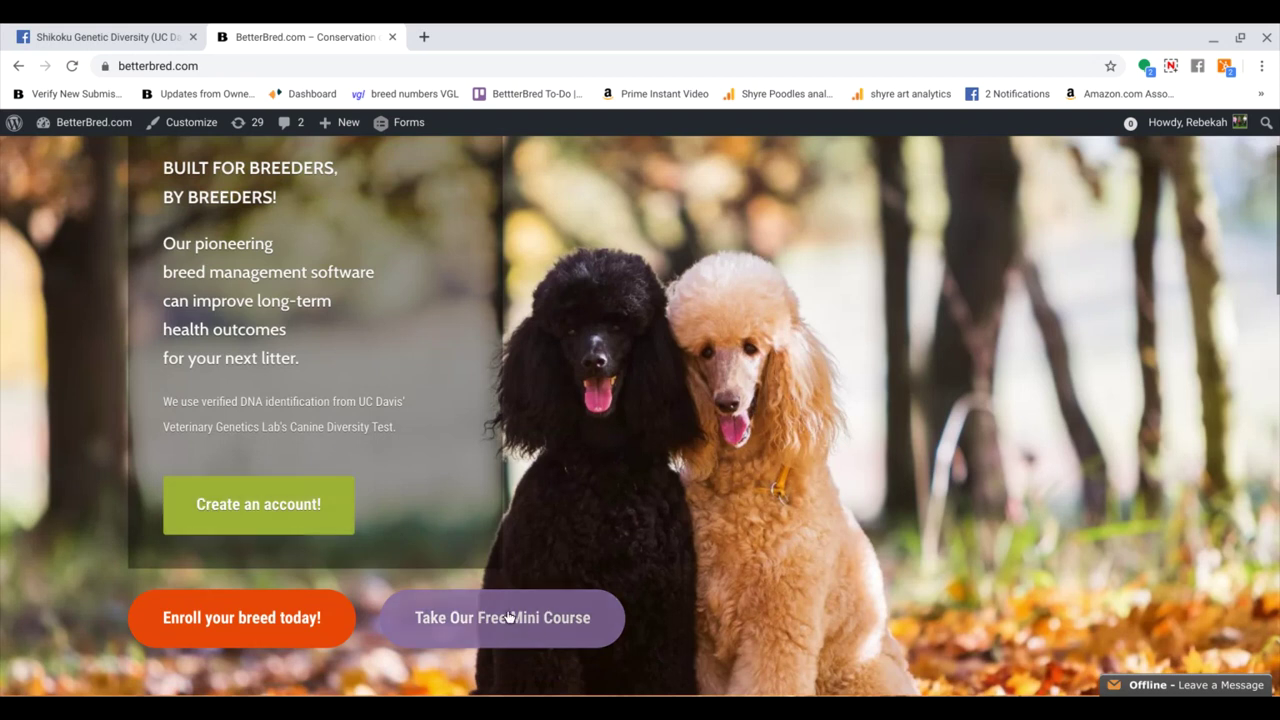
pyautogui.scroll(-2, 528, 630)
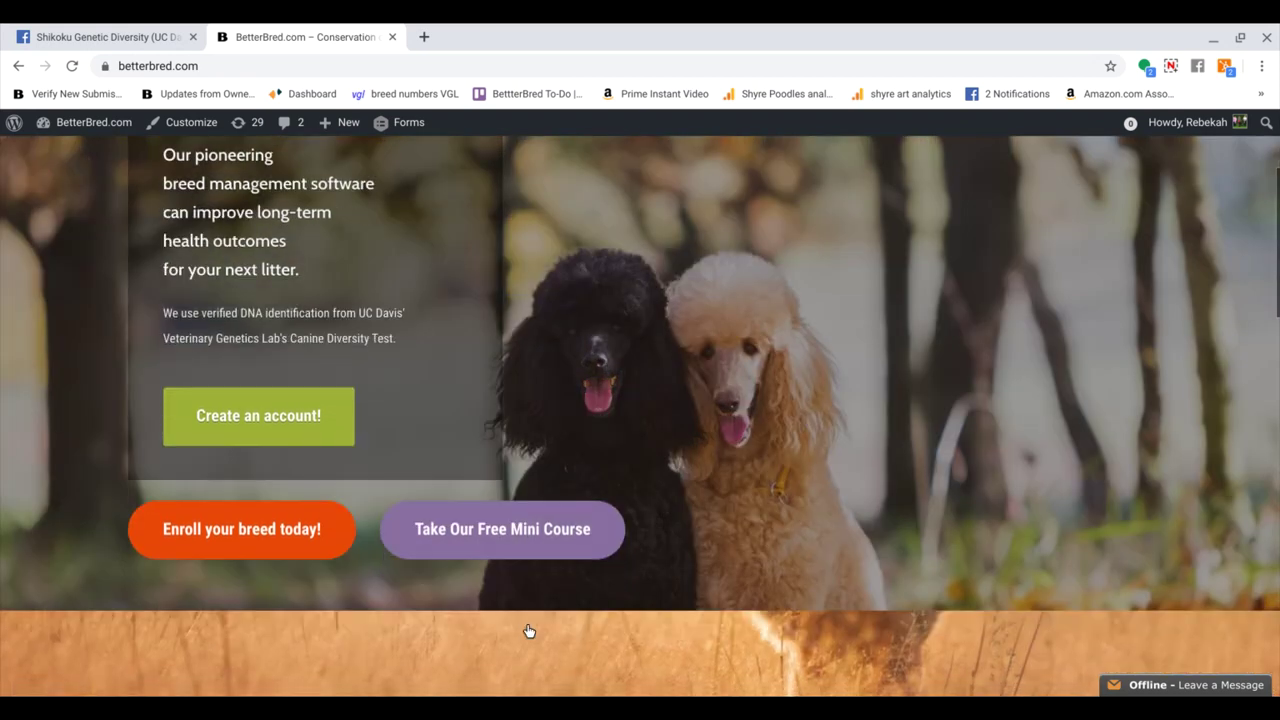
pyautogui.scroll(-5, 700, 461)
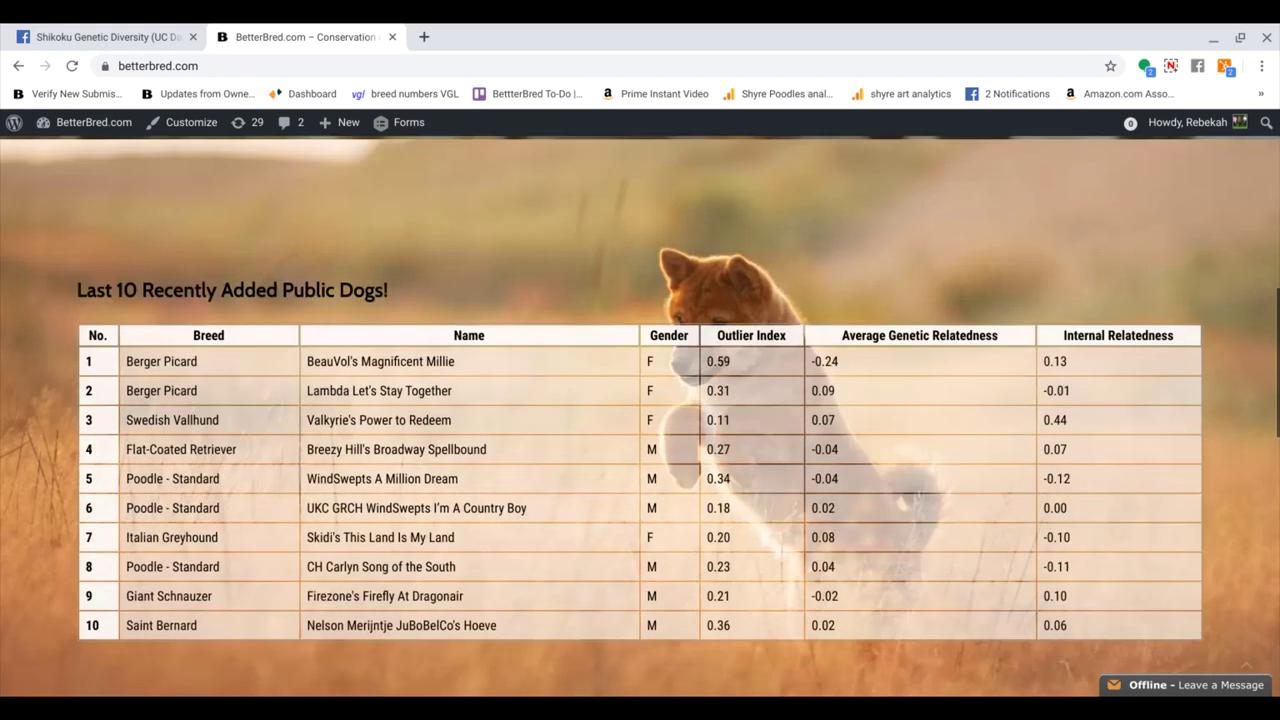
pyautogui.scroll(-1, 769, 190)
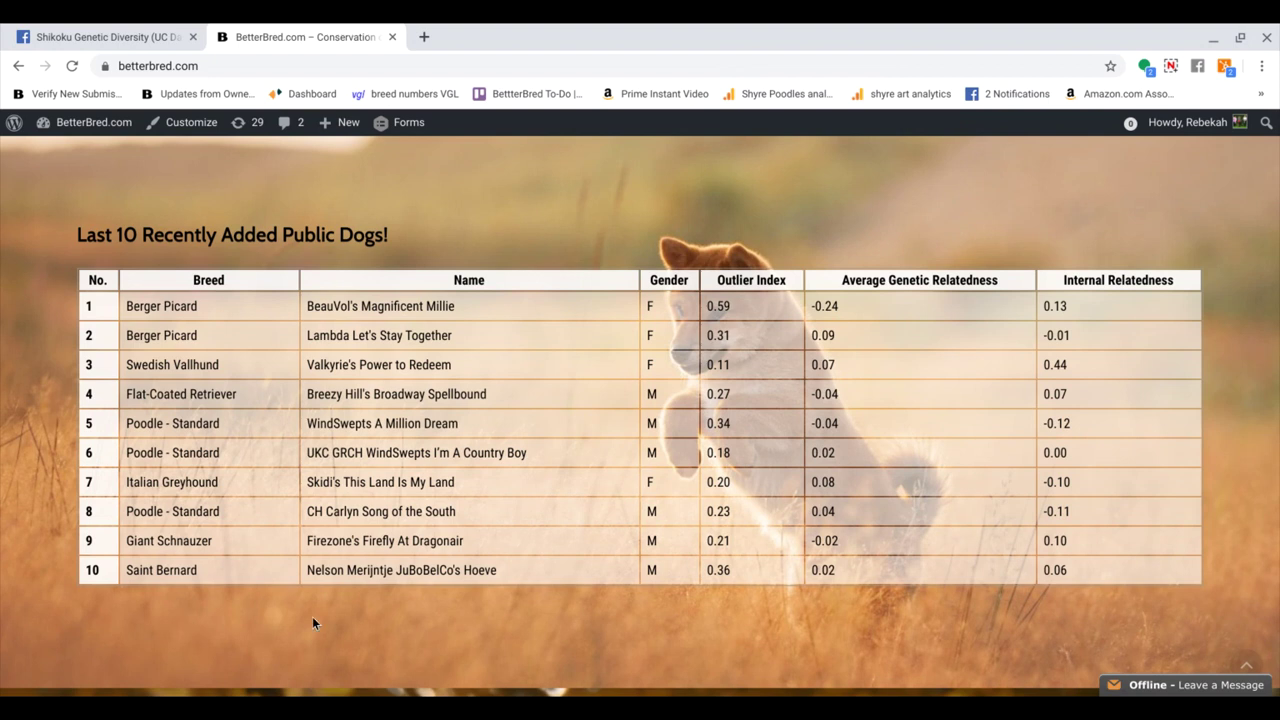
pyautogui.scroll(-6, 327, 617)
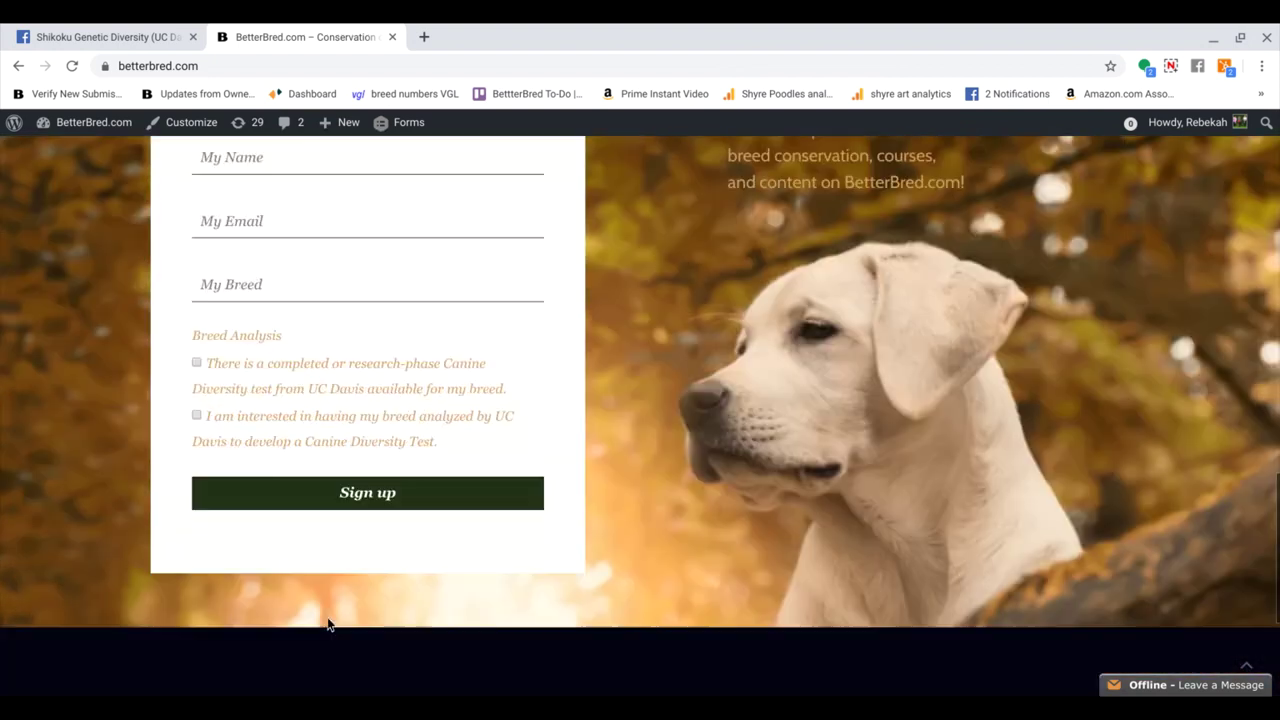
pyautogui.scroll(10, 640, 416)
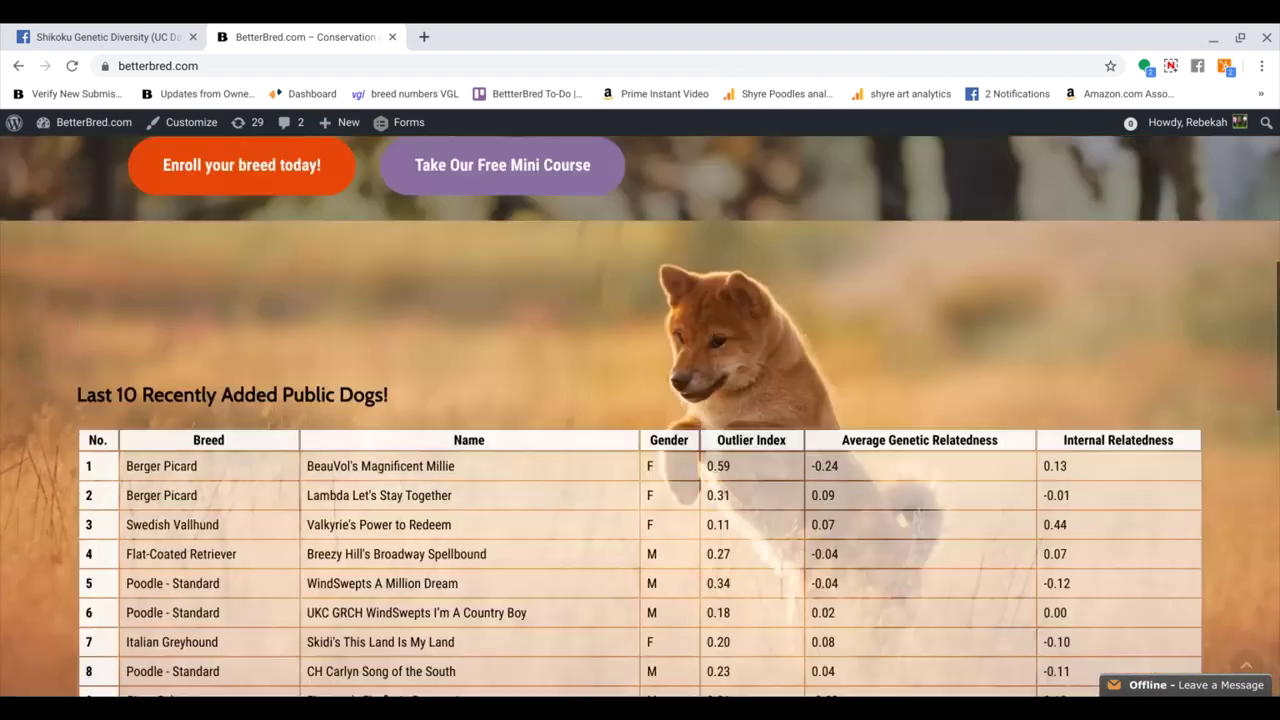
pyautogui.press('Home')
pyautogui.press('End')
pyautogui.press('Home')
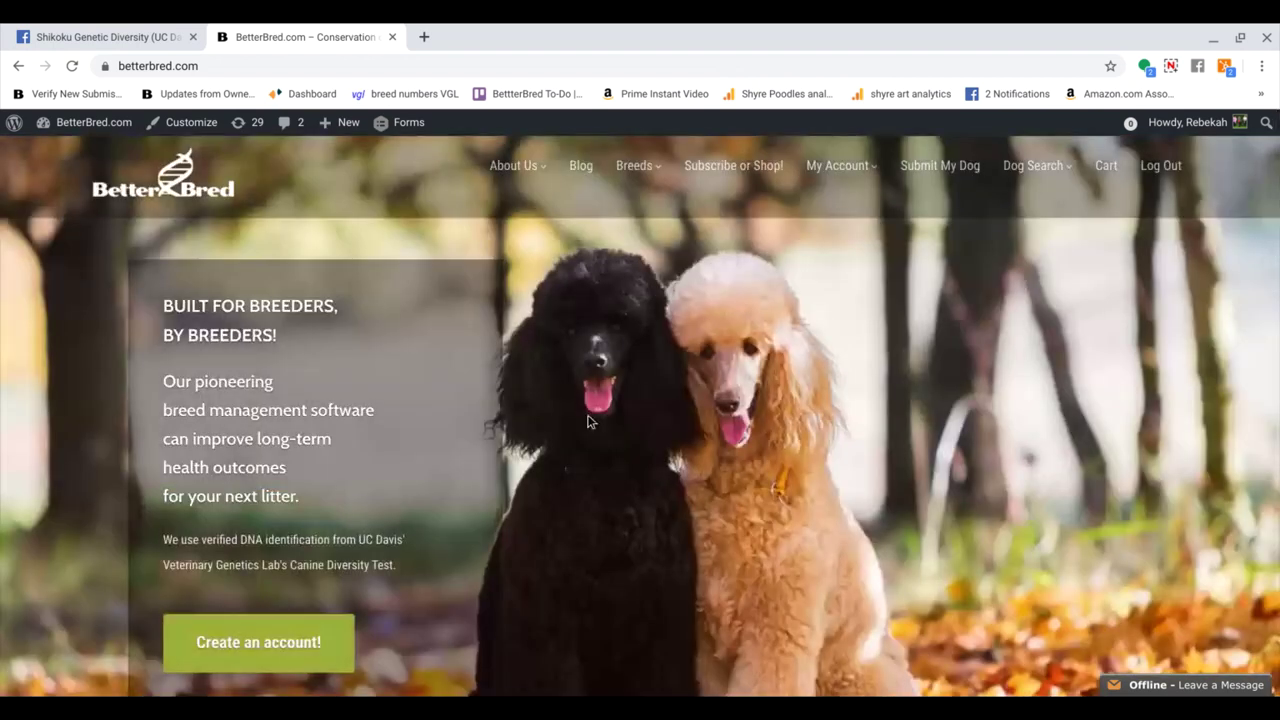
# Open the Breed Comparisons page in a separate browser tab and the Shikoku Ken breed page in the current tab.
pyautogui.moveTo(634, 168)
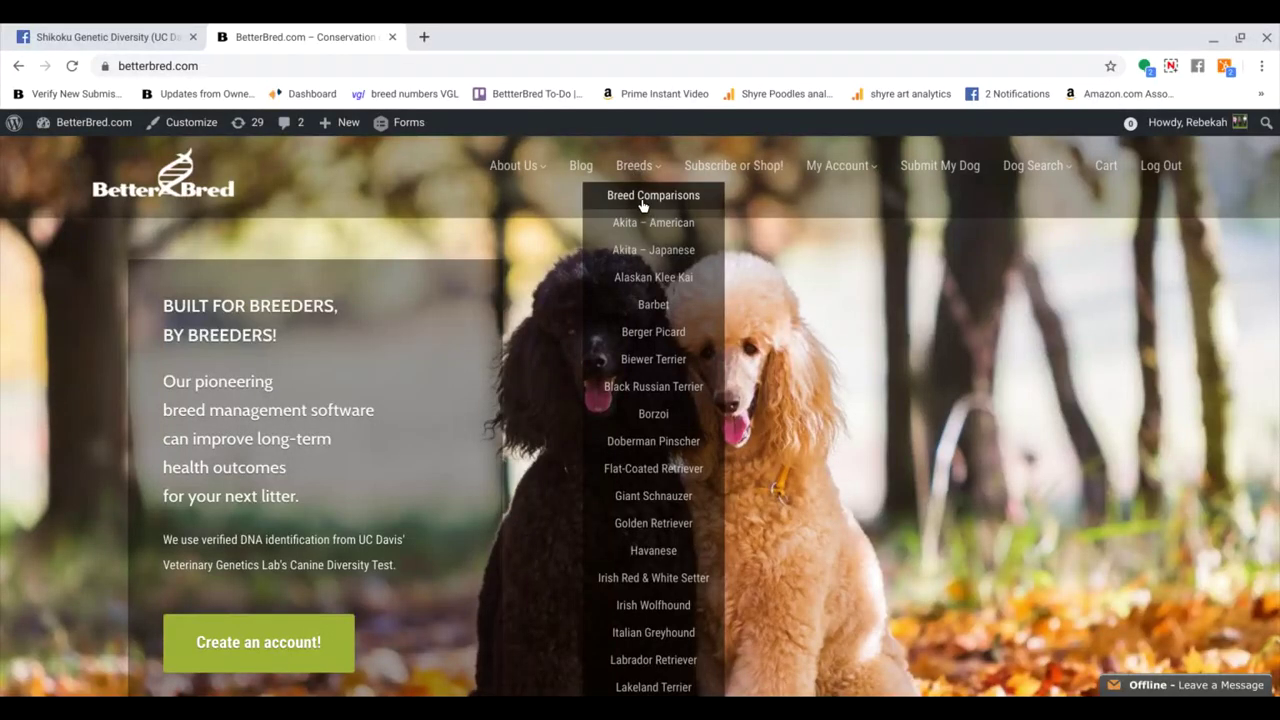
pyautogui.middleClick(655, 207)
pyautogui.scroll(-3, 651, 366)
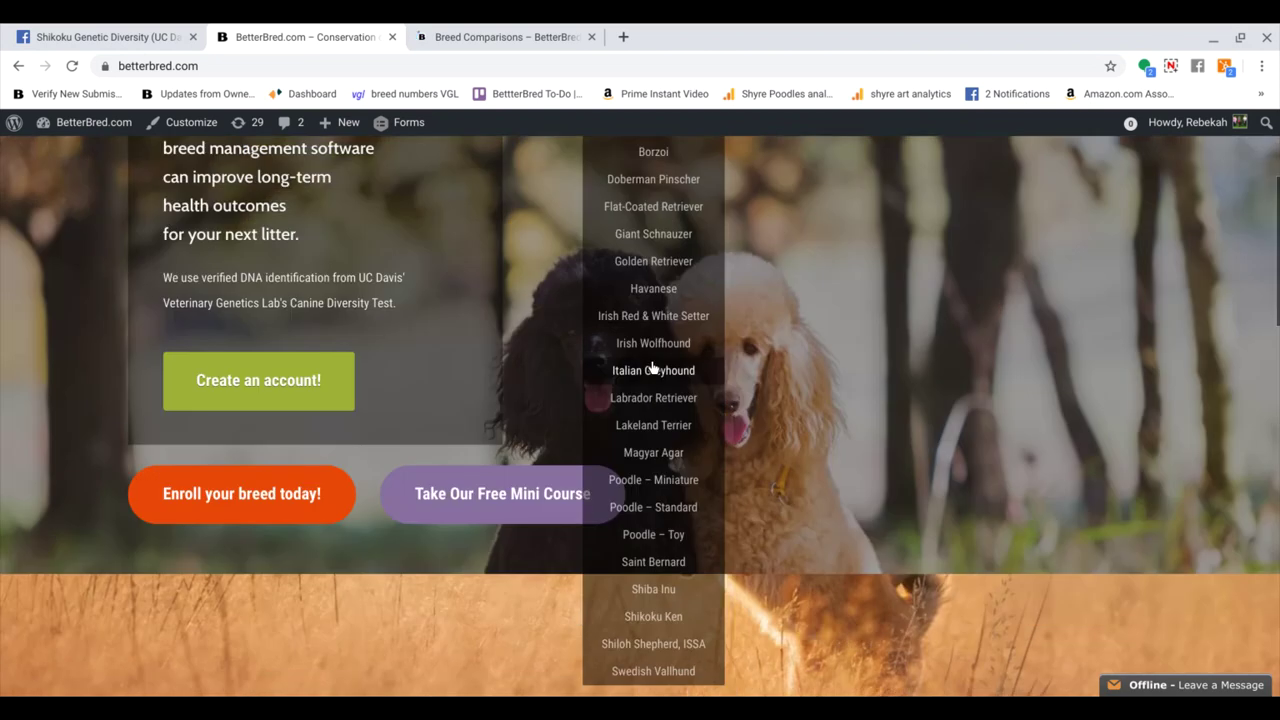
pyautogui.click(648, 586)
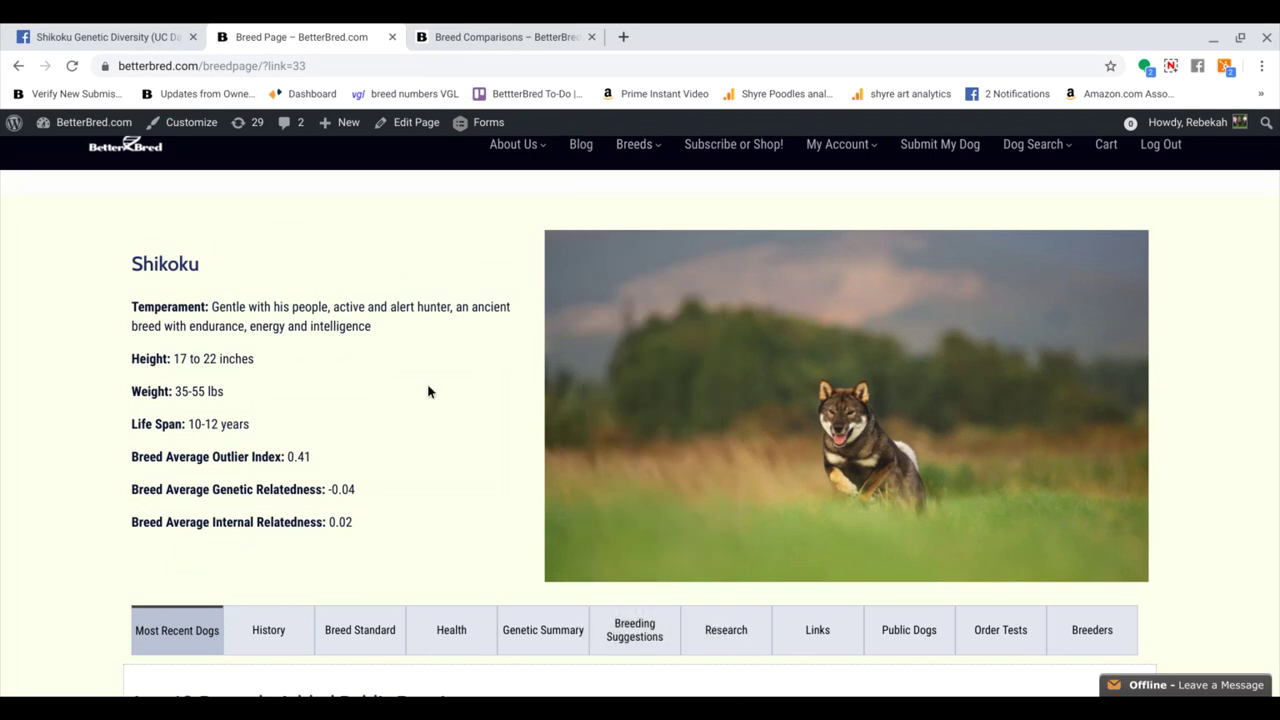
# Review the Shikoku breed profile, its breed averages and the table of recently added public dogs.
pyautogui.scroll(-1, 427, 391)
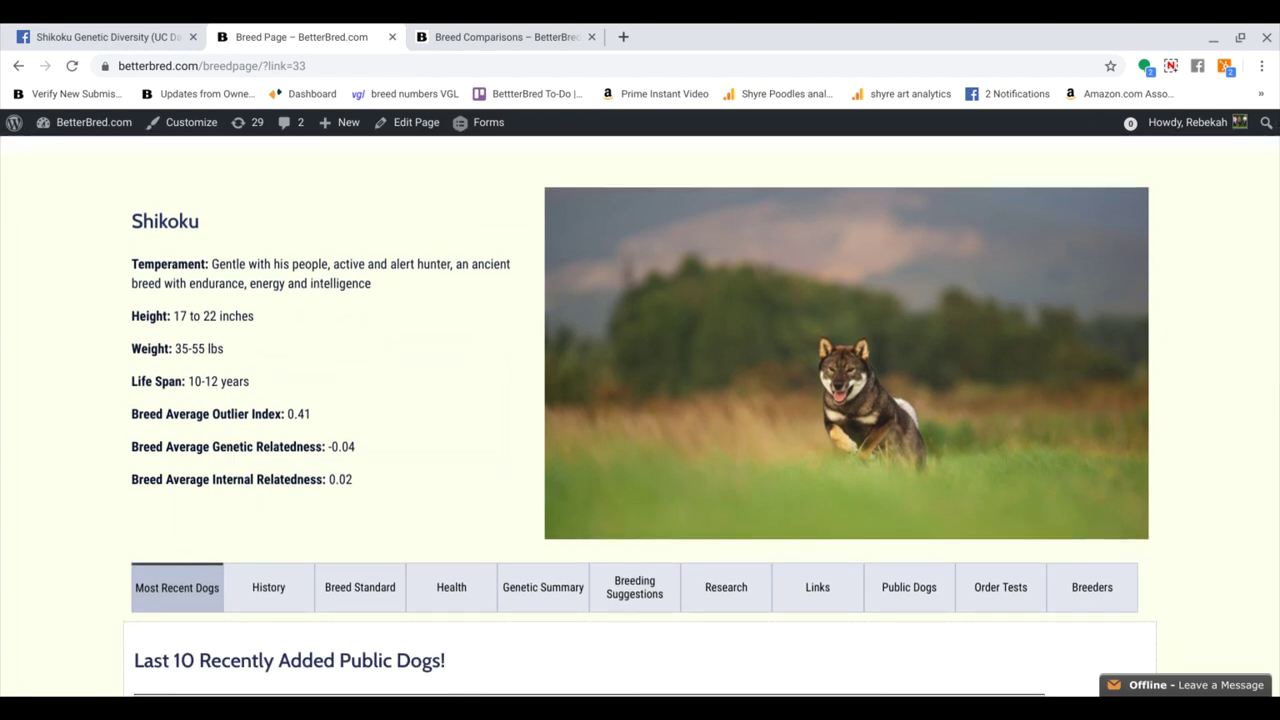
pyautogui.scroll(-1, 653, 415)
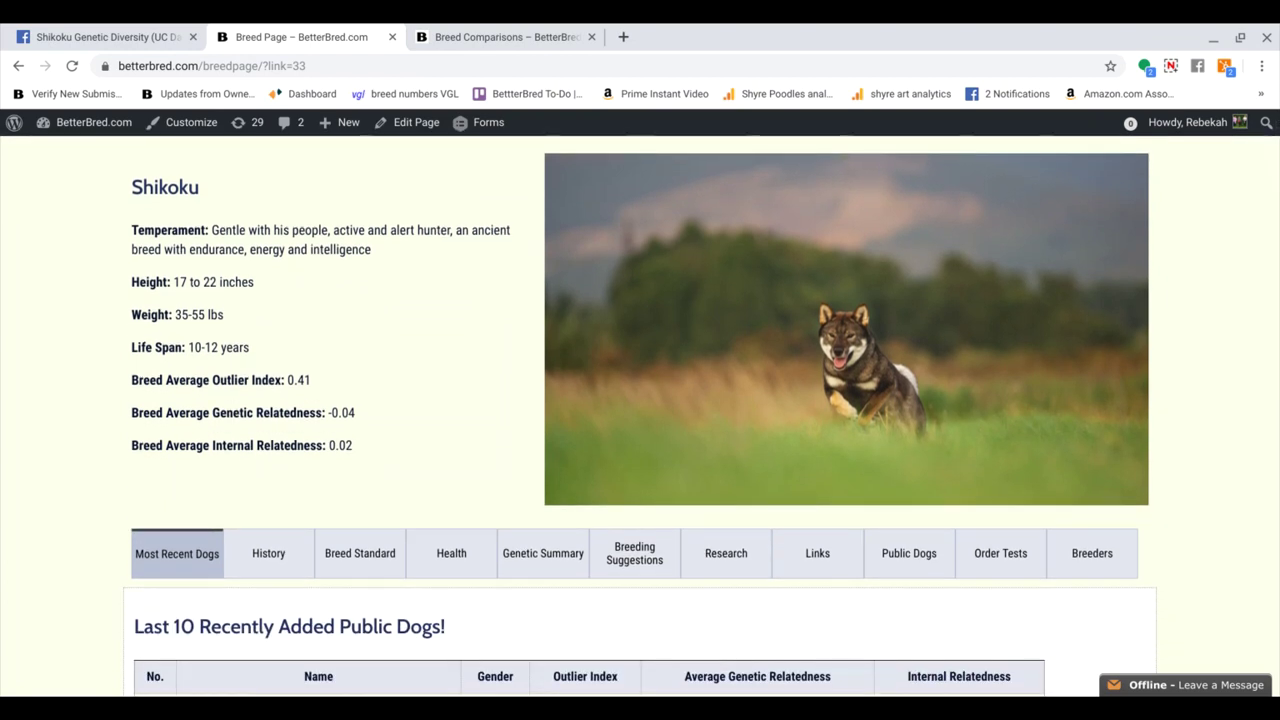
pyautogui.scroll(-1, 701, 419)
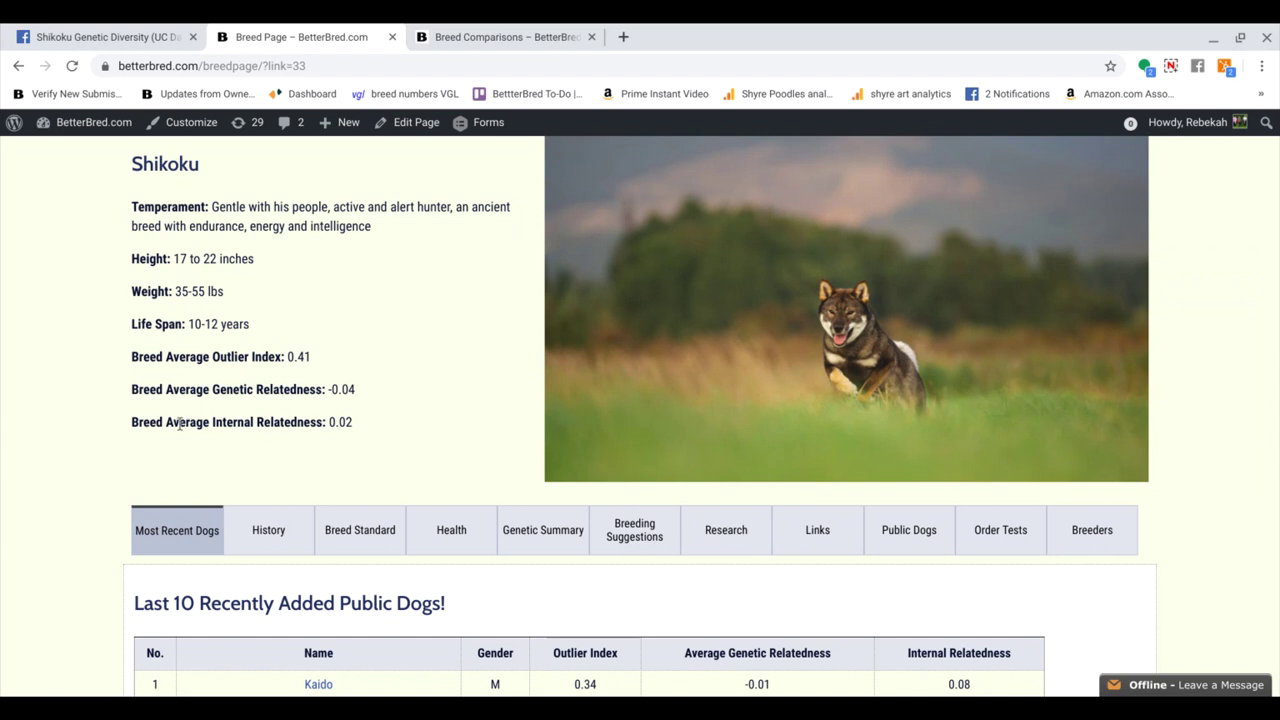
pyautogui.scroll(-3, 403, 424)
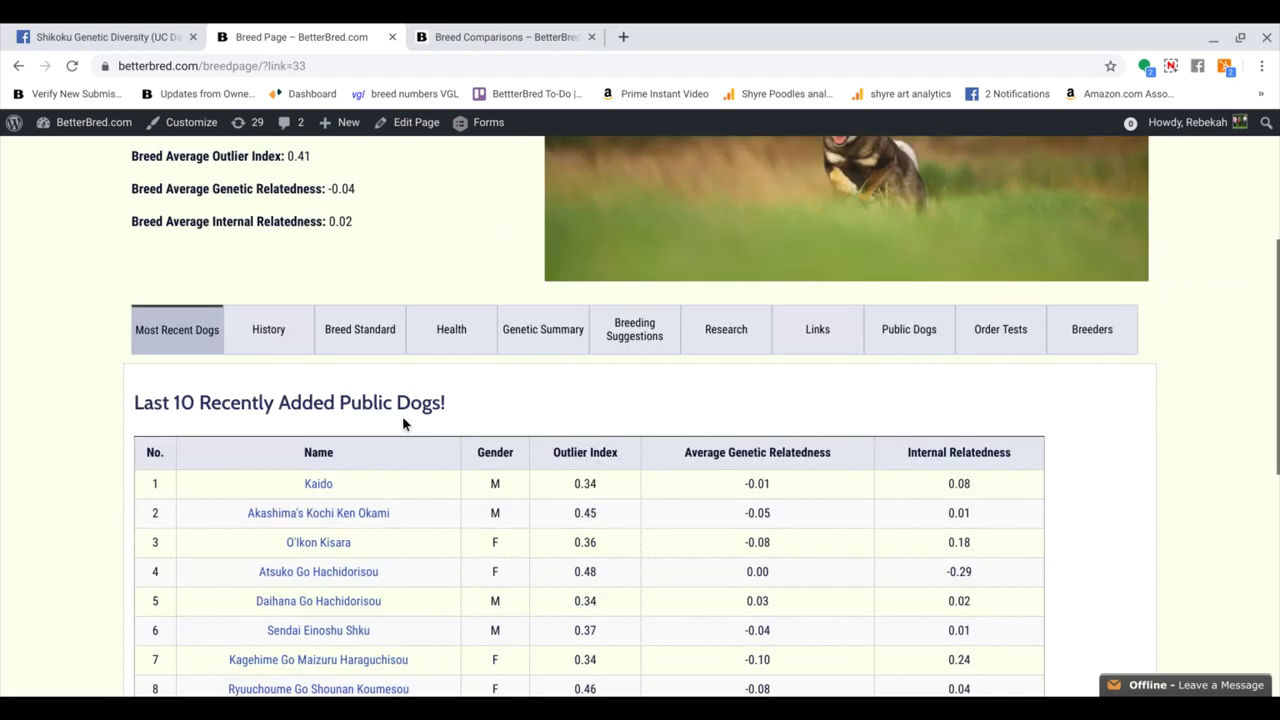
# Show the Shikoku Public Dogs section and look through its name search and full list of dogs.
pyautogui.scroll(-1, 402, 421)
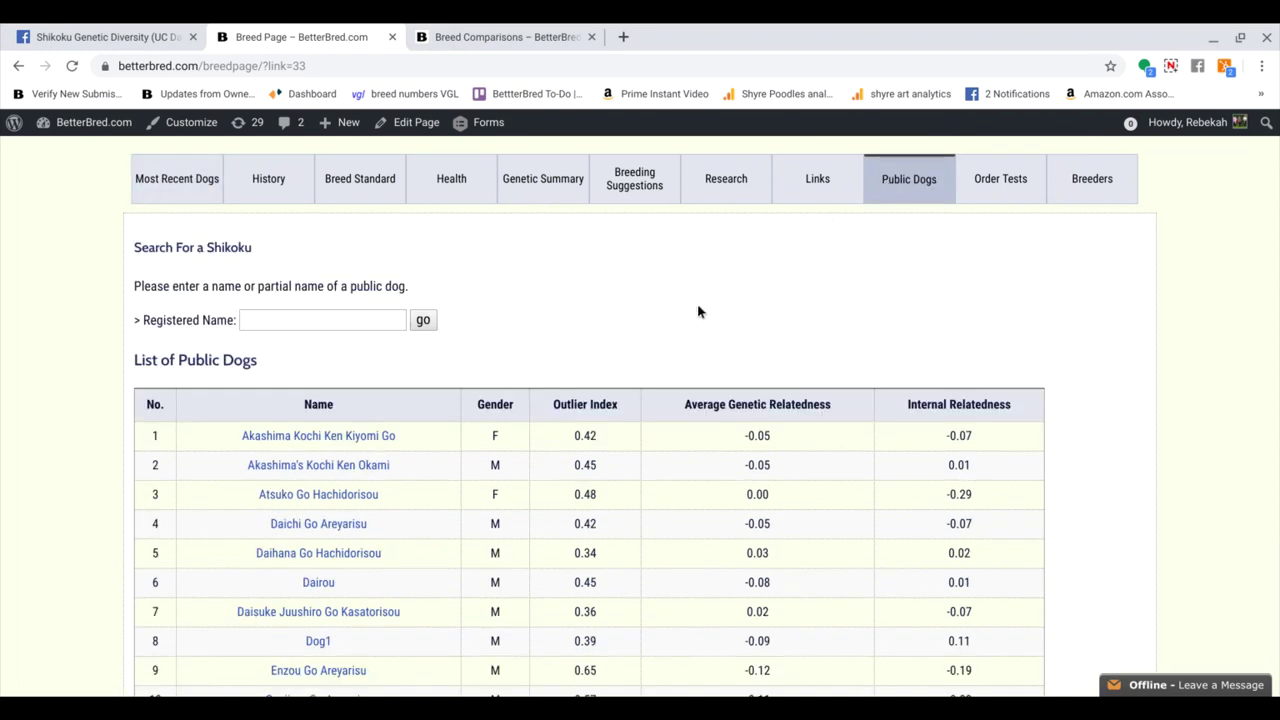
pyautogui.scroll(-5, 698, 312)
pyautogui.scroll(-5, 698, 314)
pyautogui.scroll(2, 698, 314)
pyautogui.scroll(3, 698, 312)
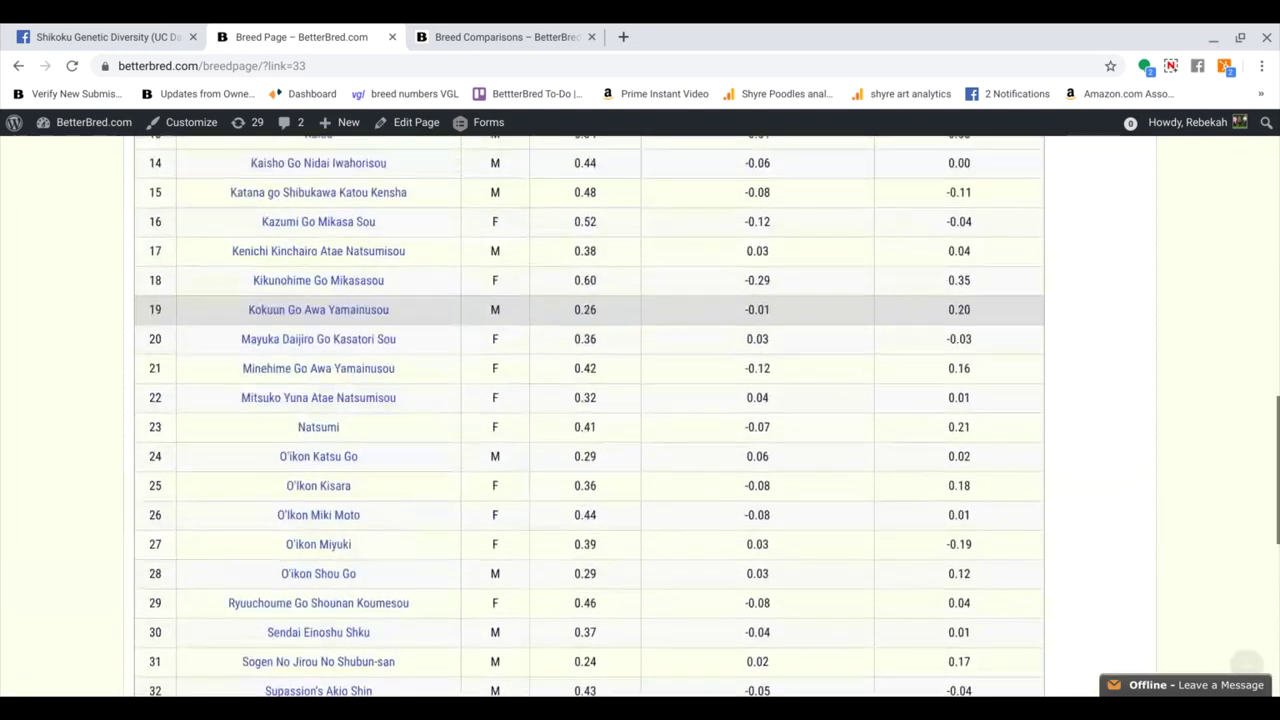
pyautogui.scroll(6, 698, 312)
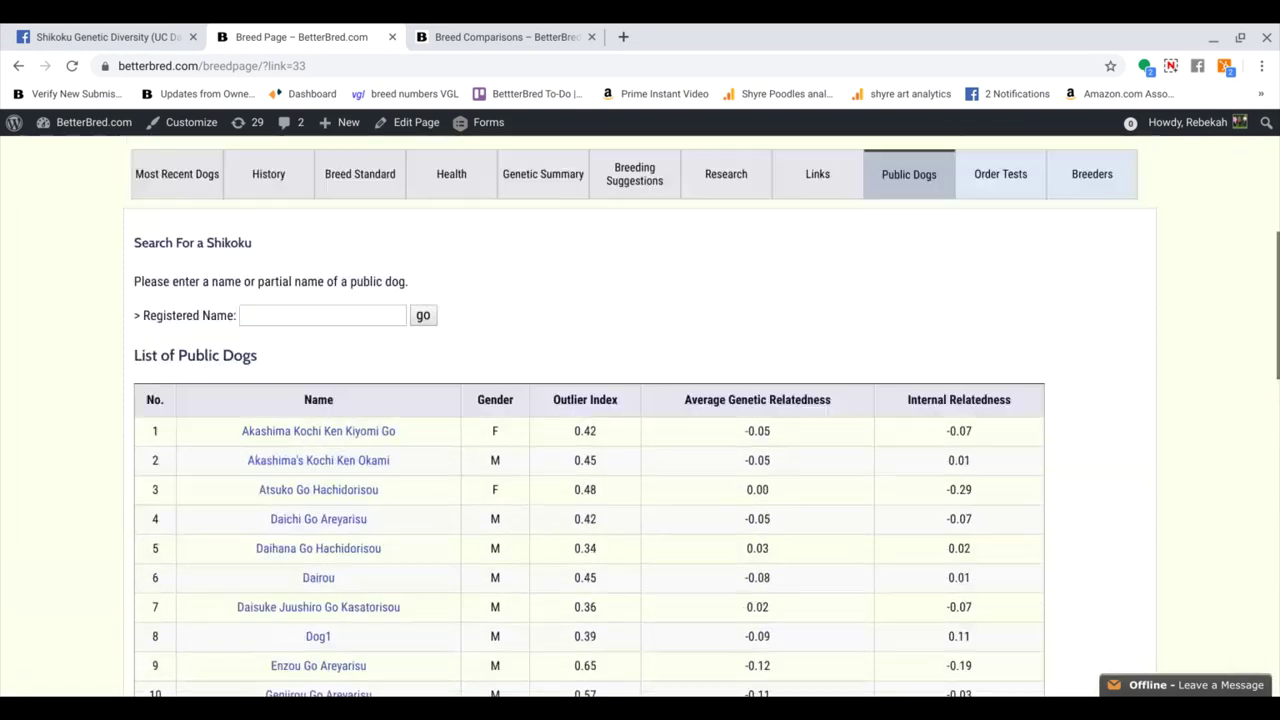
pyautogui.scroll(1, 622, 430)
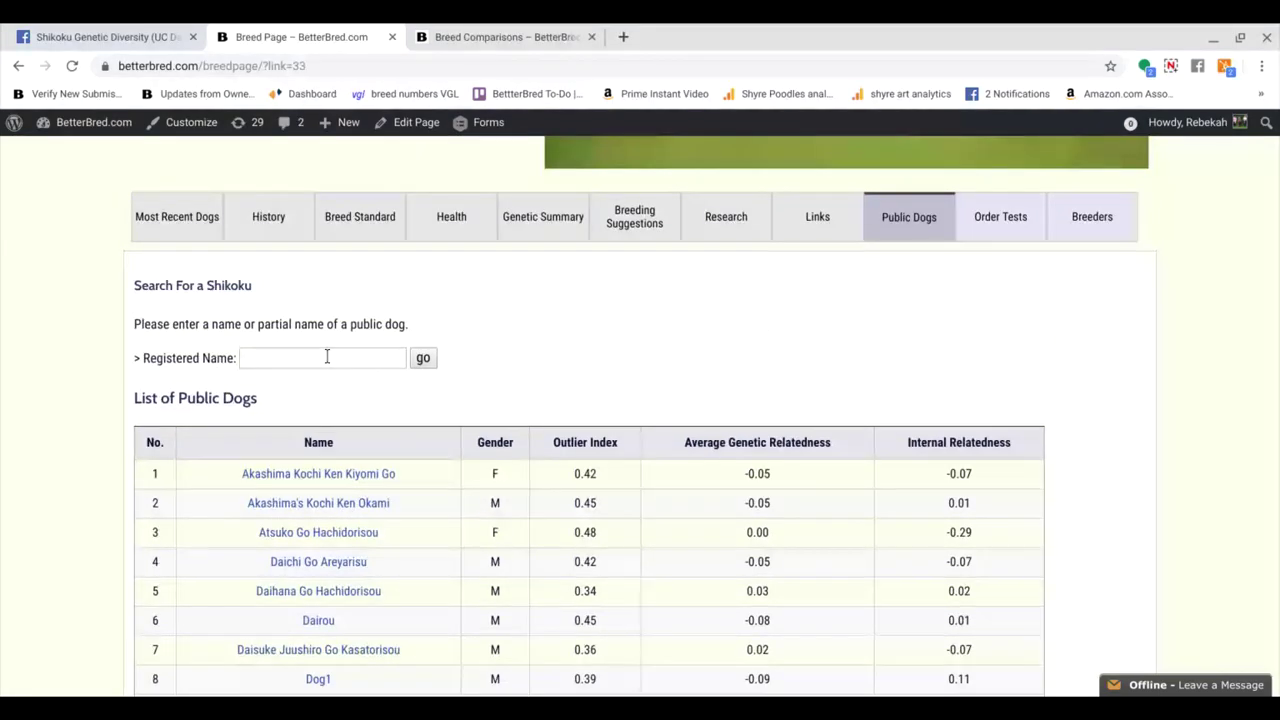
pyautogui.scroll(5, 326, 356)
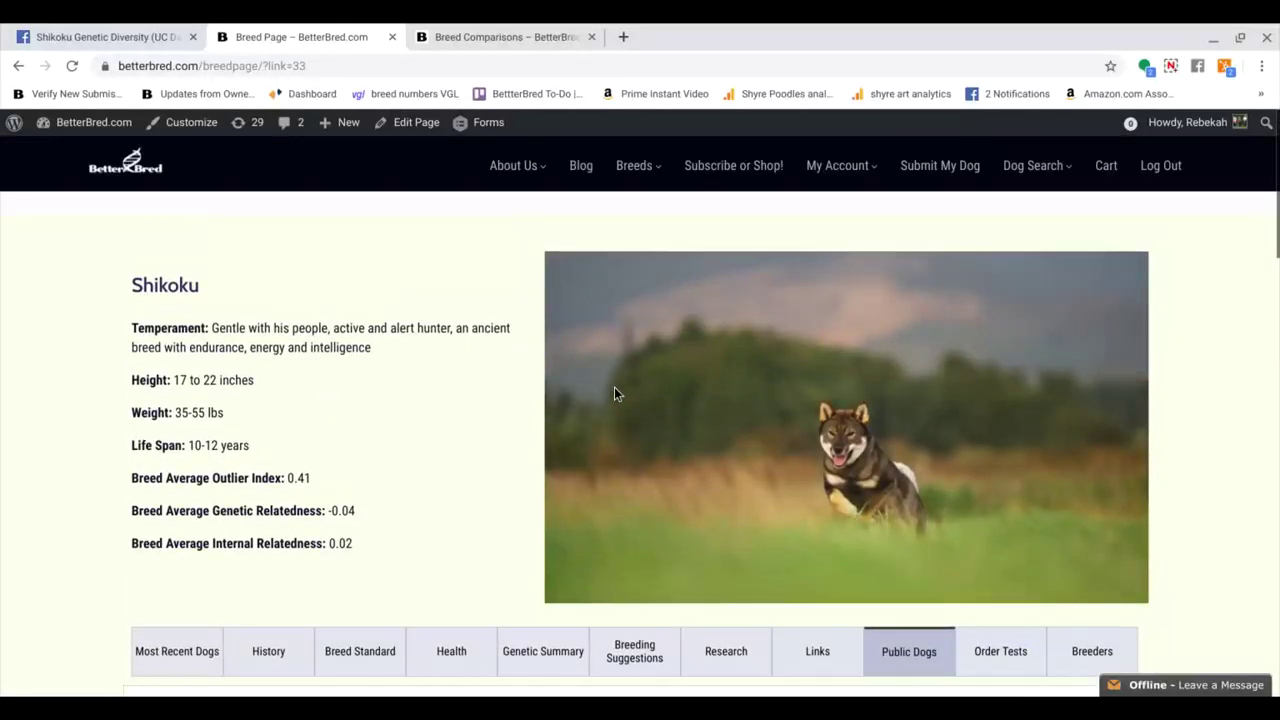
# Show the Genetic Summary for the Shikoku and examine the breed trends chart by year of birth.
pyautogui.moveTo(1032, 168)
pyautogui.scroll(-3, 486, 320)
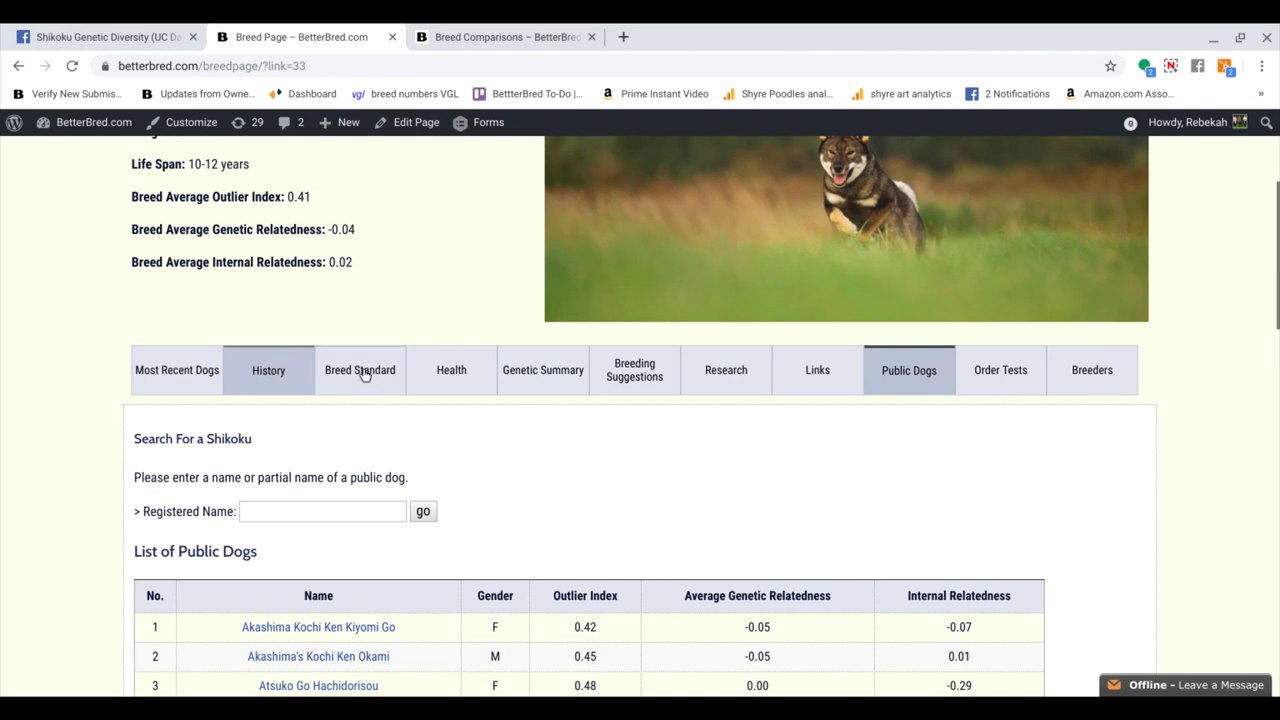
pyautogui.click(562, 386)
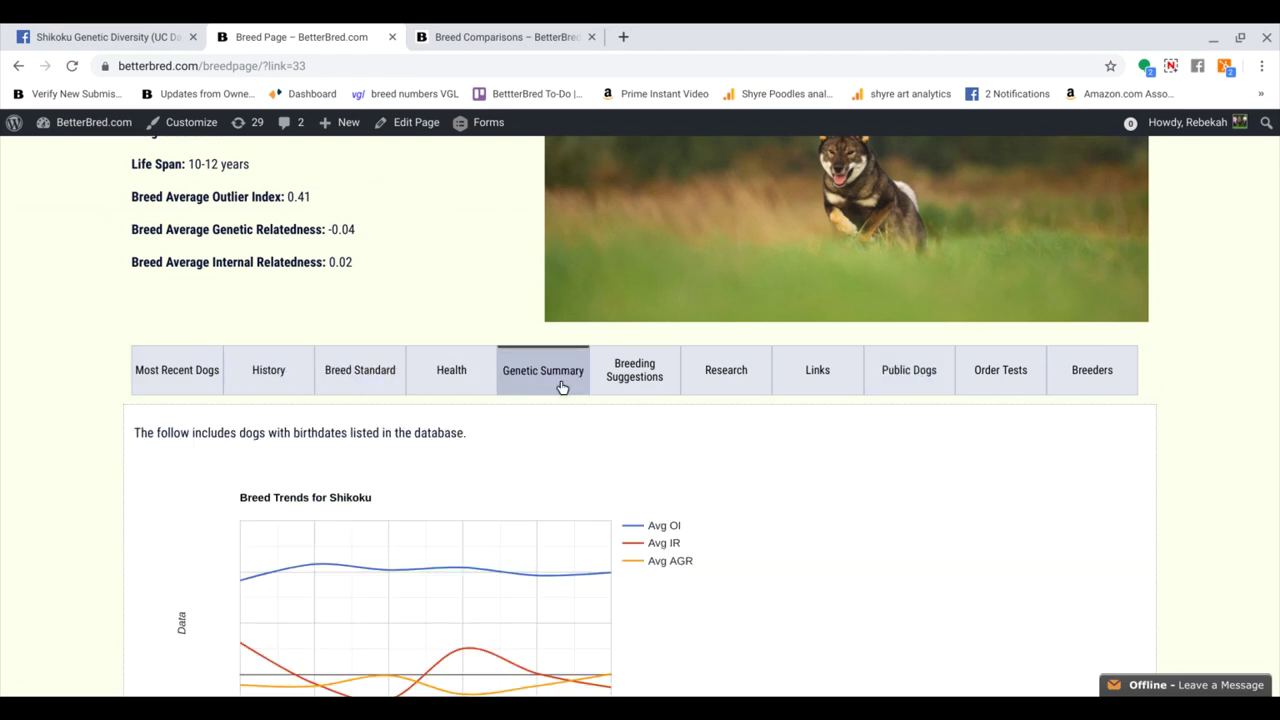
pyautogui.scroll(-1, 562, 386)
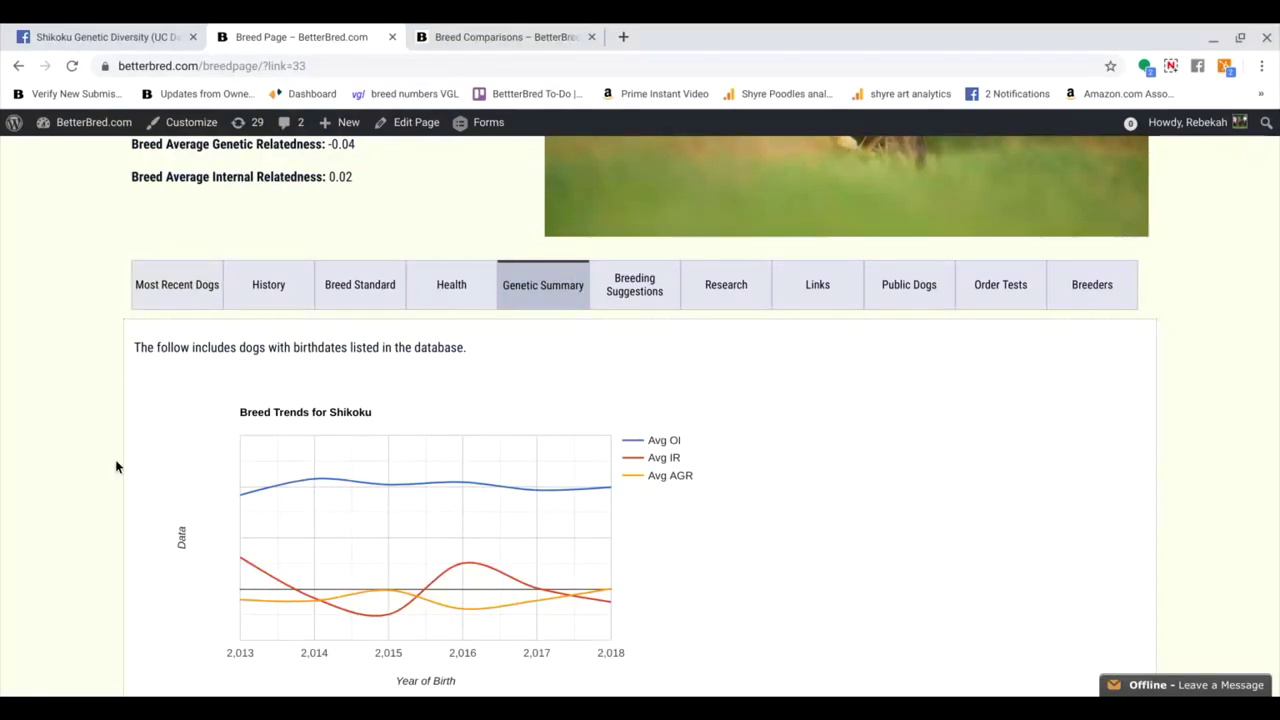
pyautogui.scroll(4, 790, 550)
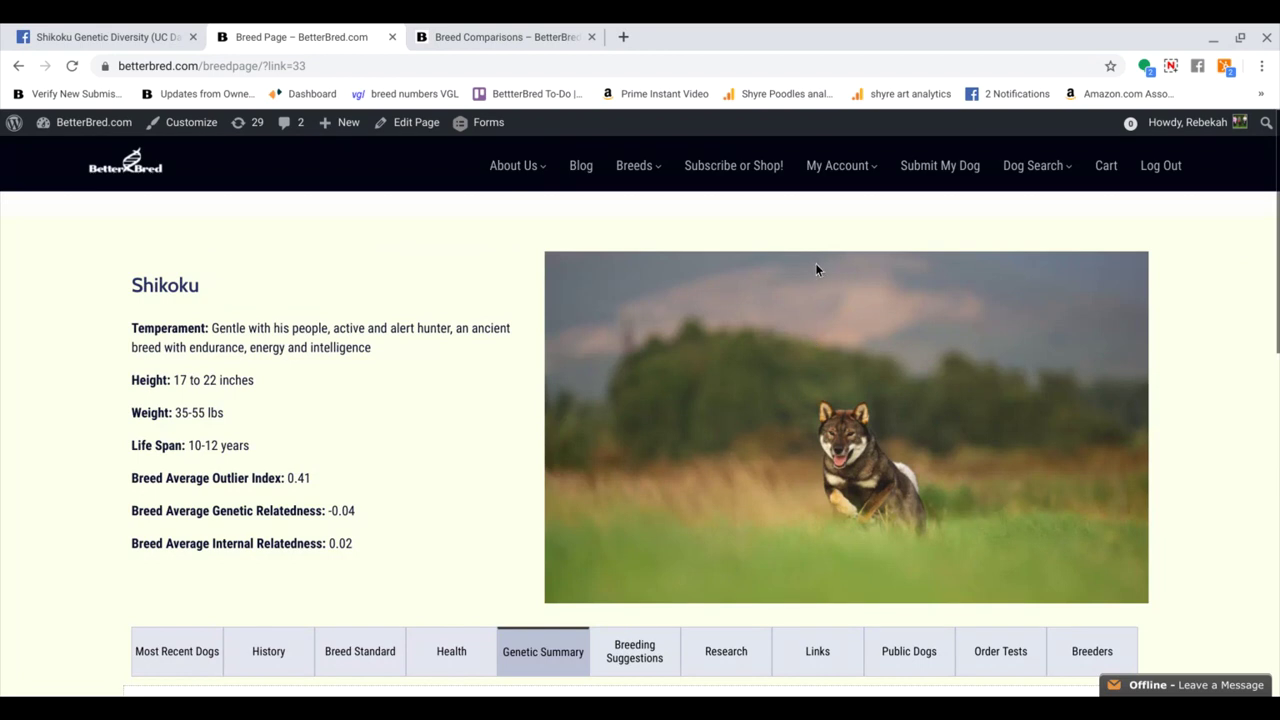
# Switch to the Breed Comparisons page, expand the Inbreeding Comparison section and look over its breed table.
pyautogui.click(505, 36)
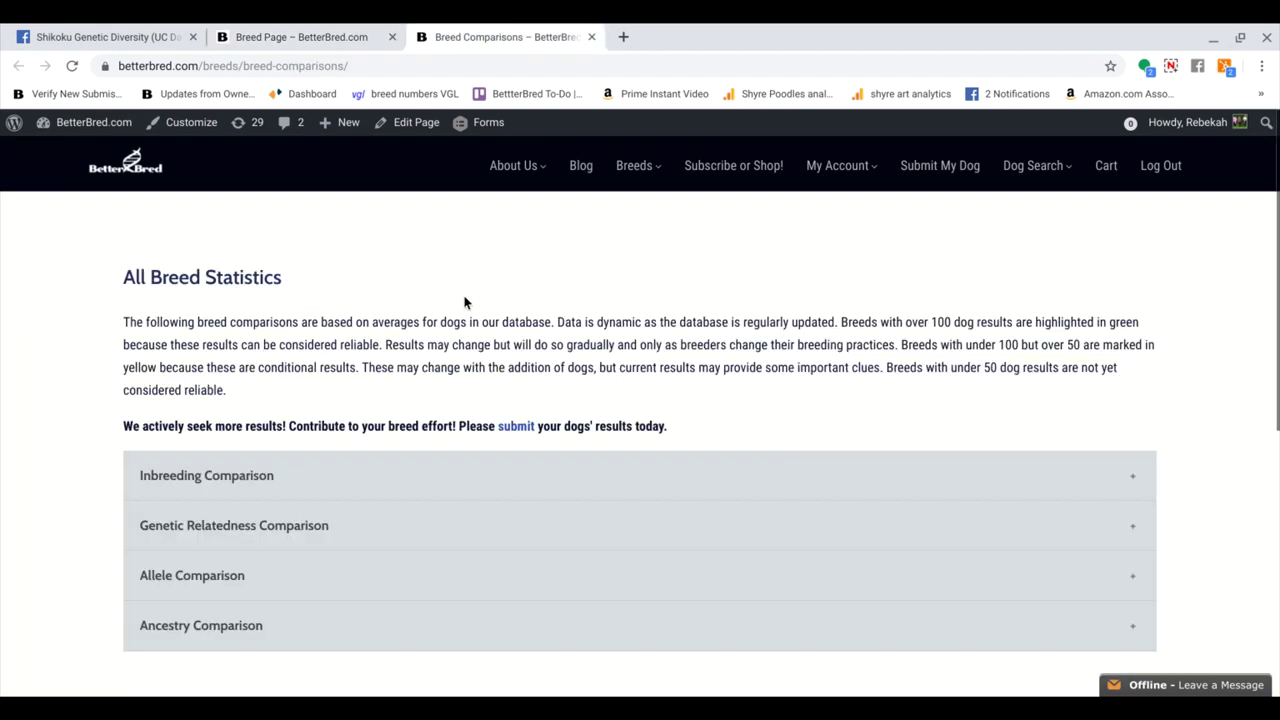
pyautogui.click(386, 480)
pyautogui.scroll(-1, 459, 367)
pyautogui.scroll(-3, 459, 367)
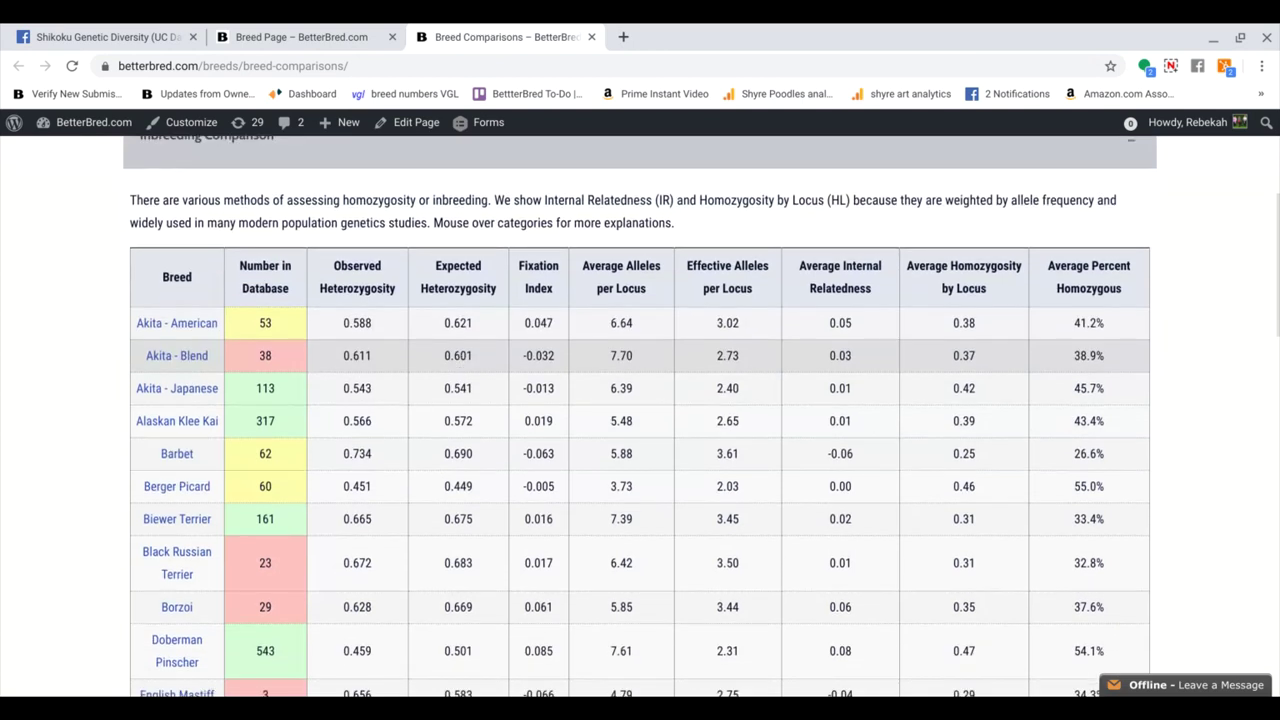
pyautogui.scroll(-2, 459, 367)
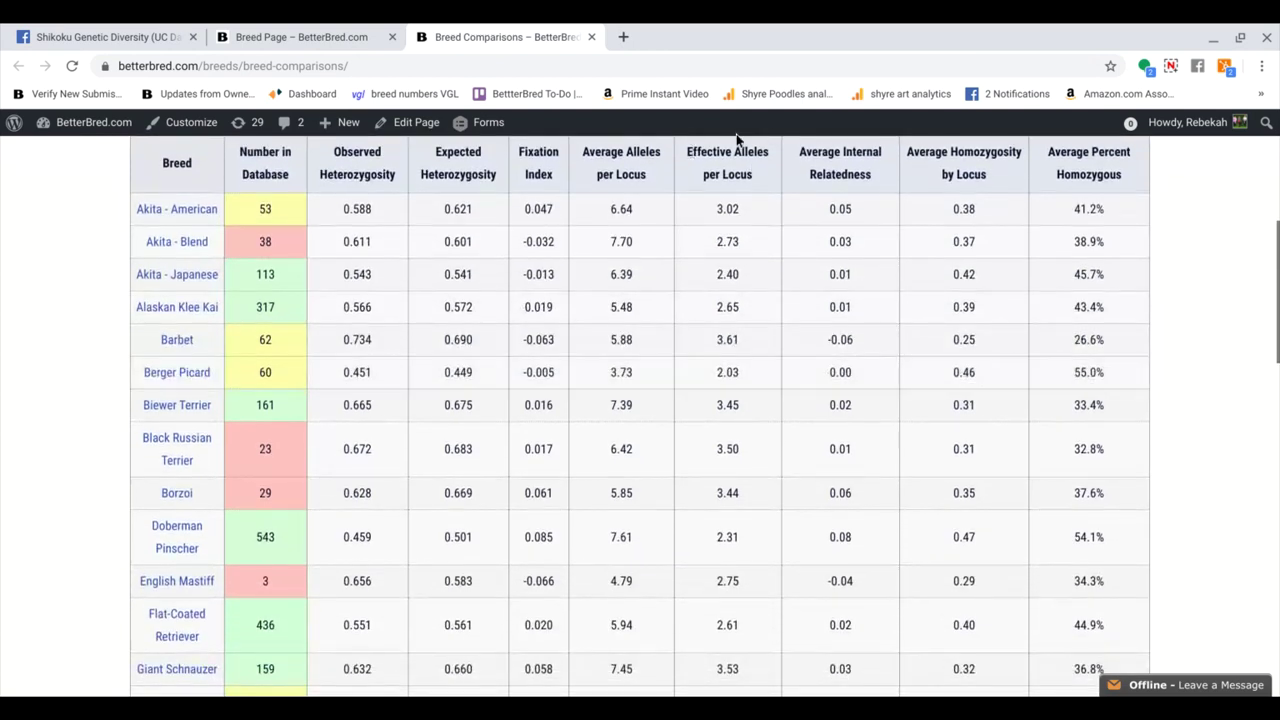
pyautogui.scroll(1, 677, 172)
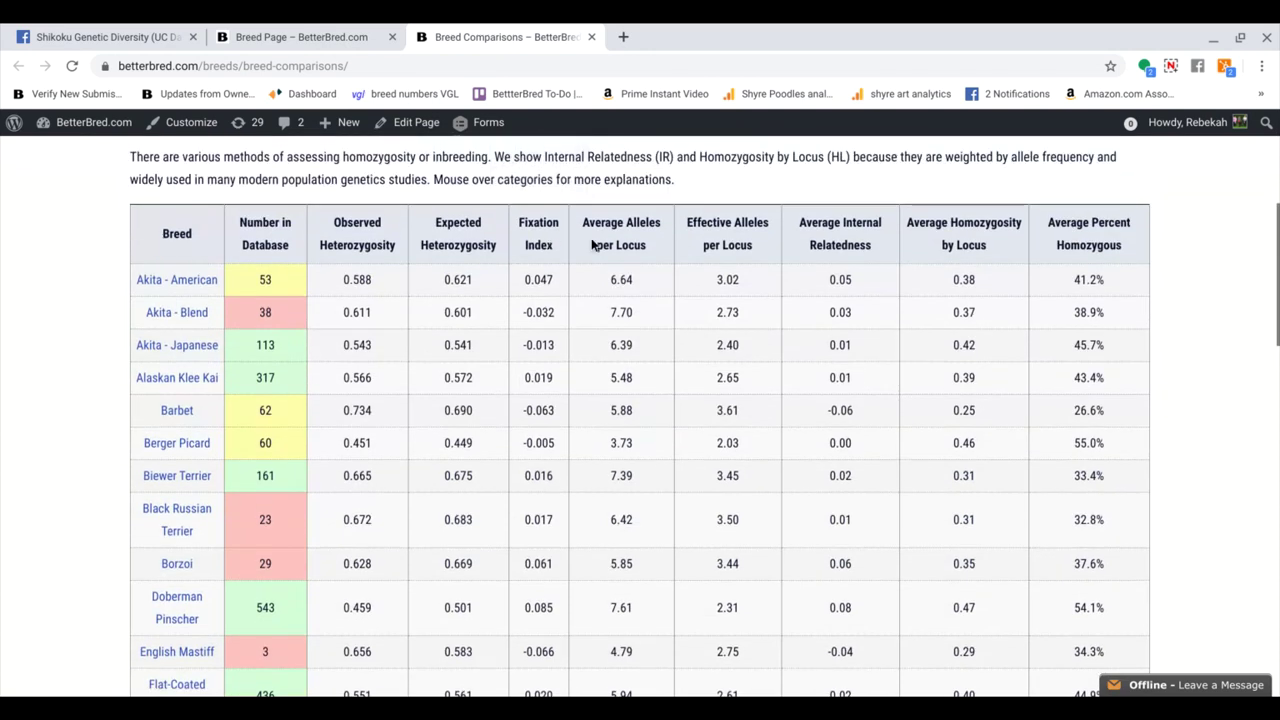
# Read the explanations for the Average Alleles per Locus and Effective Alleles per Locus columns.
pyautogui.moveTo(617, 227)
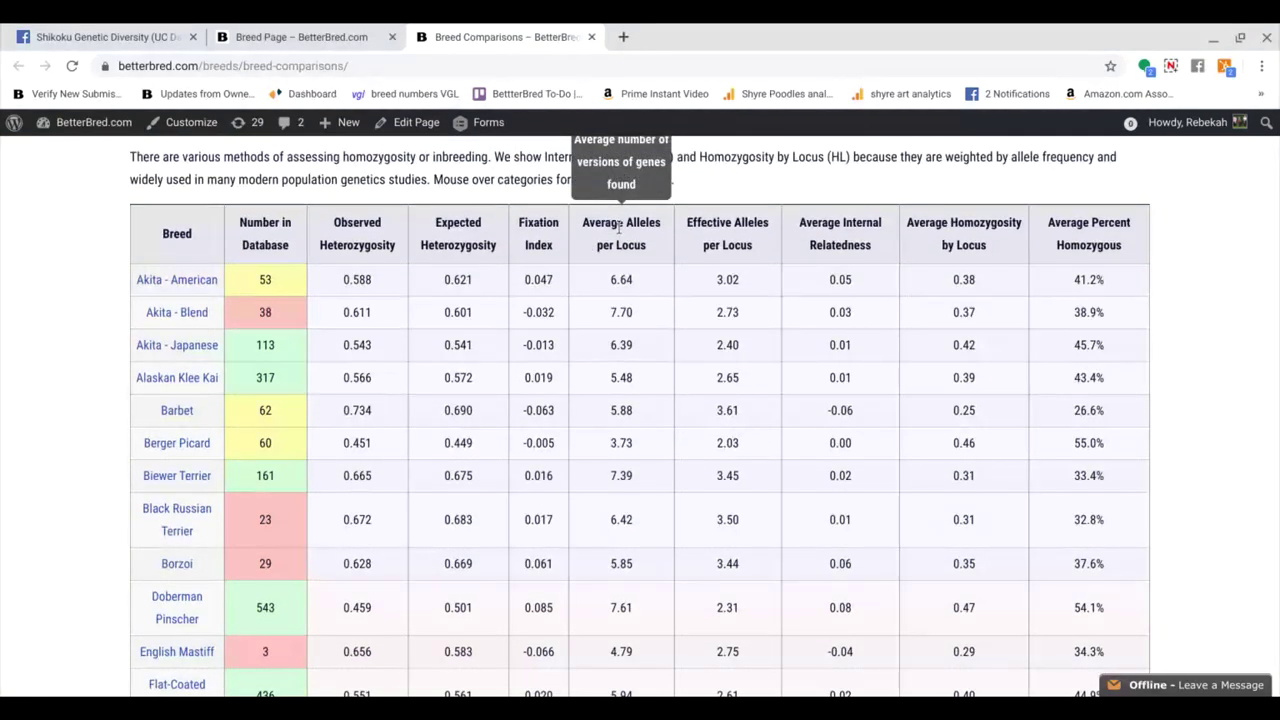
pyautogui.scroll(1, 618, 227)
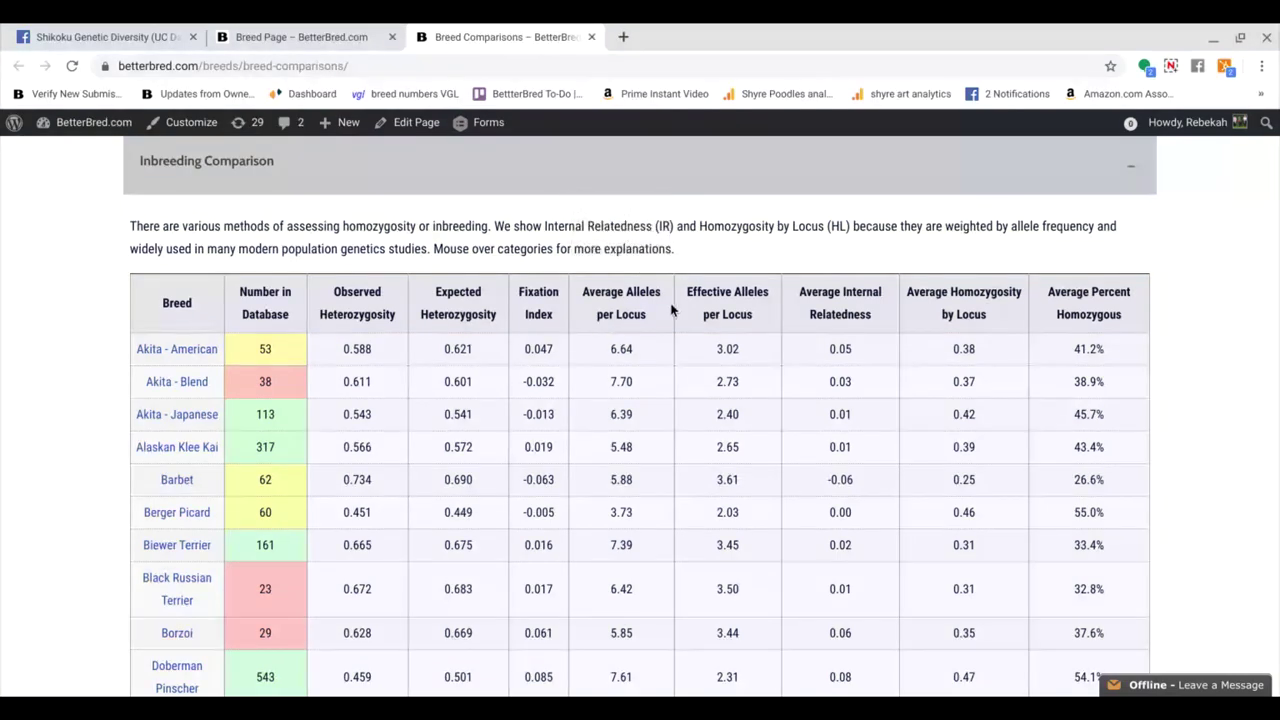
pyautogui.moveTo(653, 308)
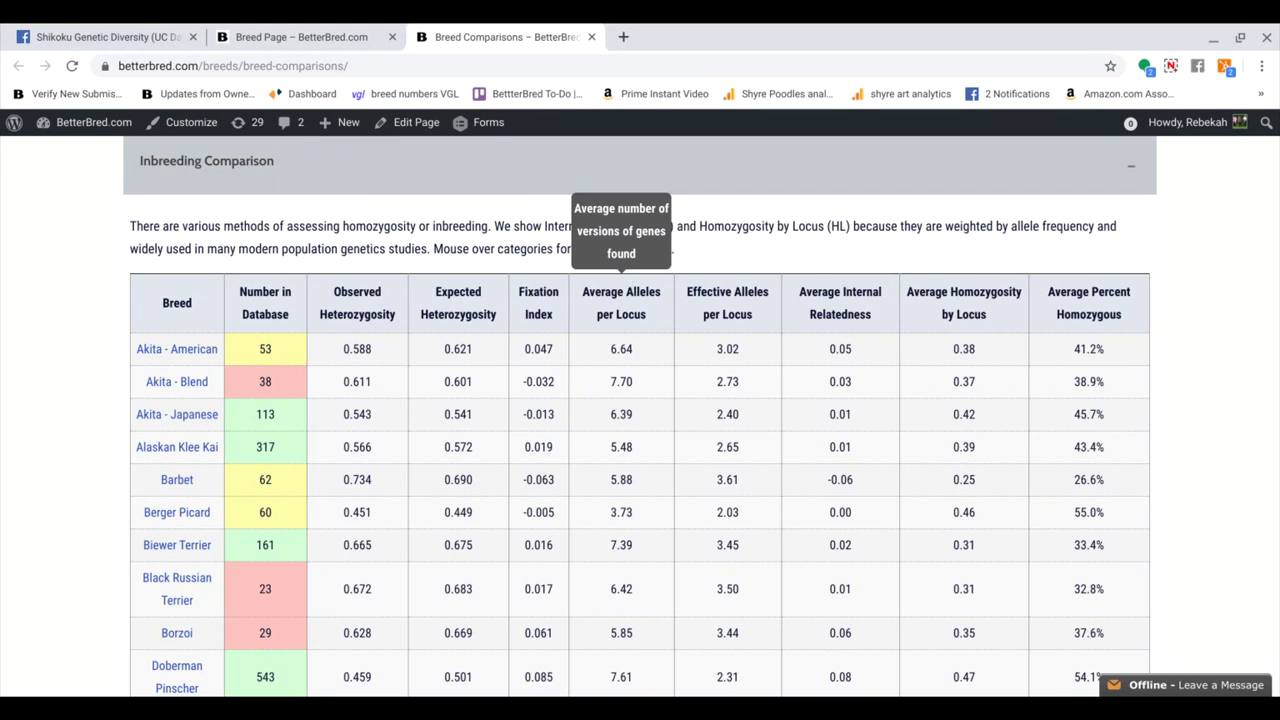
pyautogui.moveTo(704, 290)
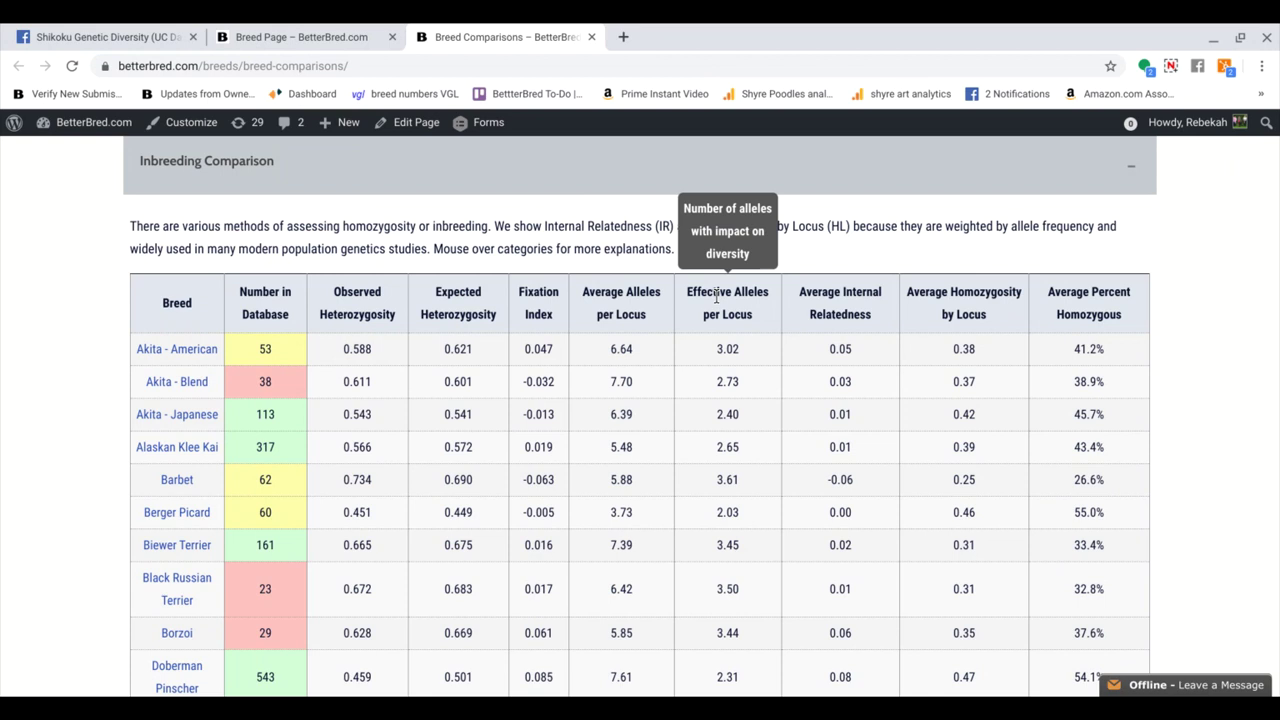
pyautogui.moveTo(608, 293)
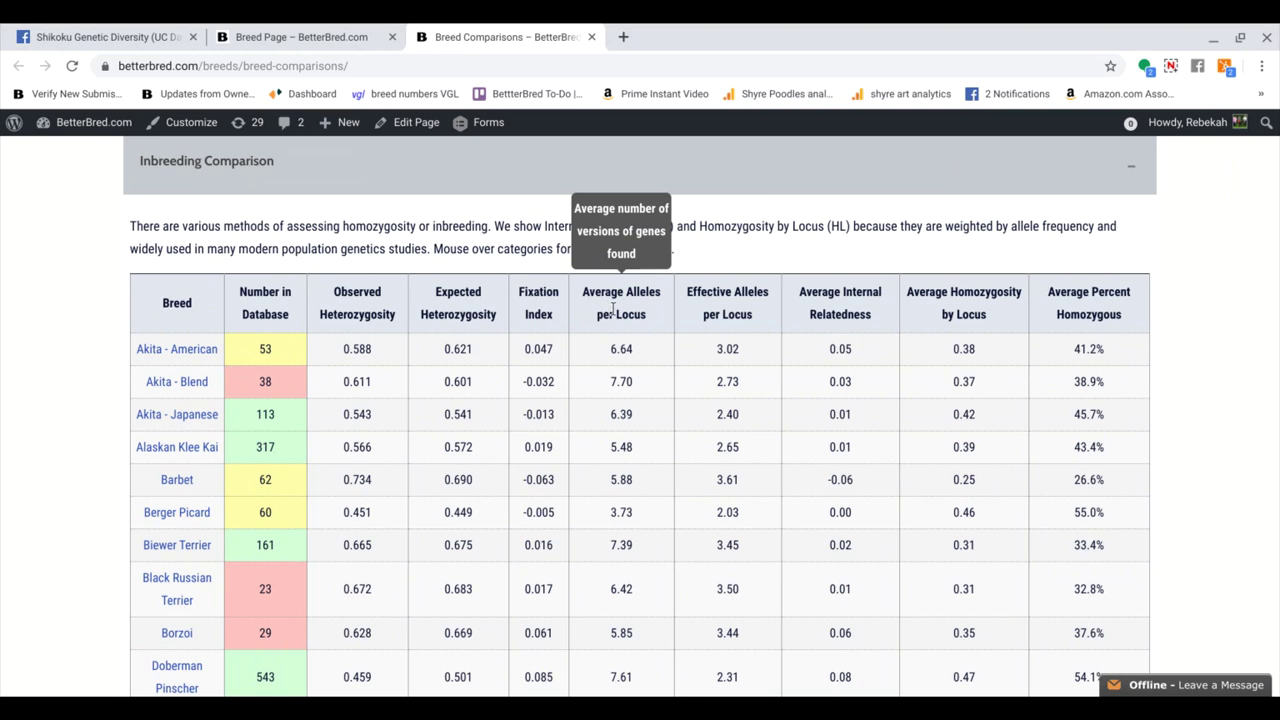
# Look through the Inbreeding Comparison table down to the Shikoku row, return to the introduction and close the Breed Comparisons page.
pyautogui.scroll(-5, 612, 310)
pyautogui.scroll(-4, 612, 320)
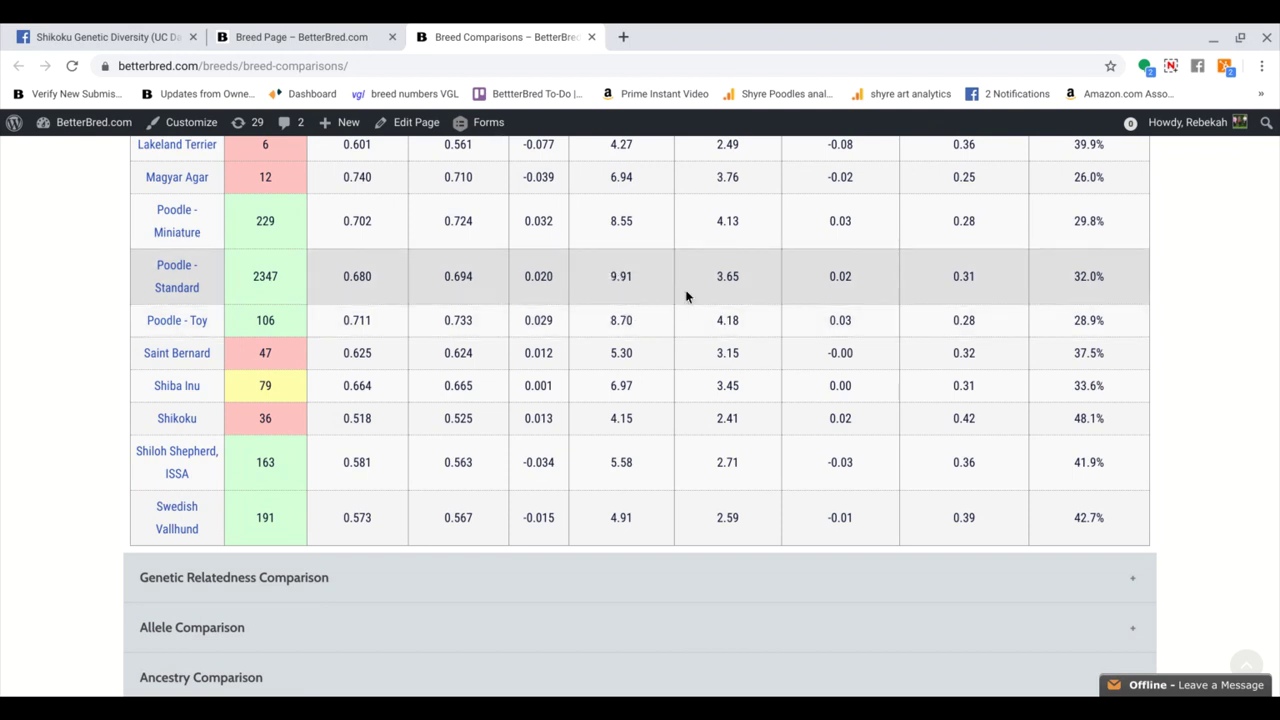
pyautogui.scroll(3, 686, 294)
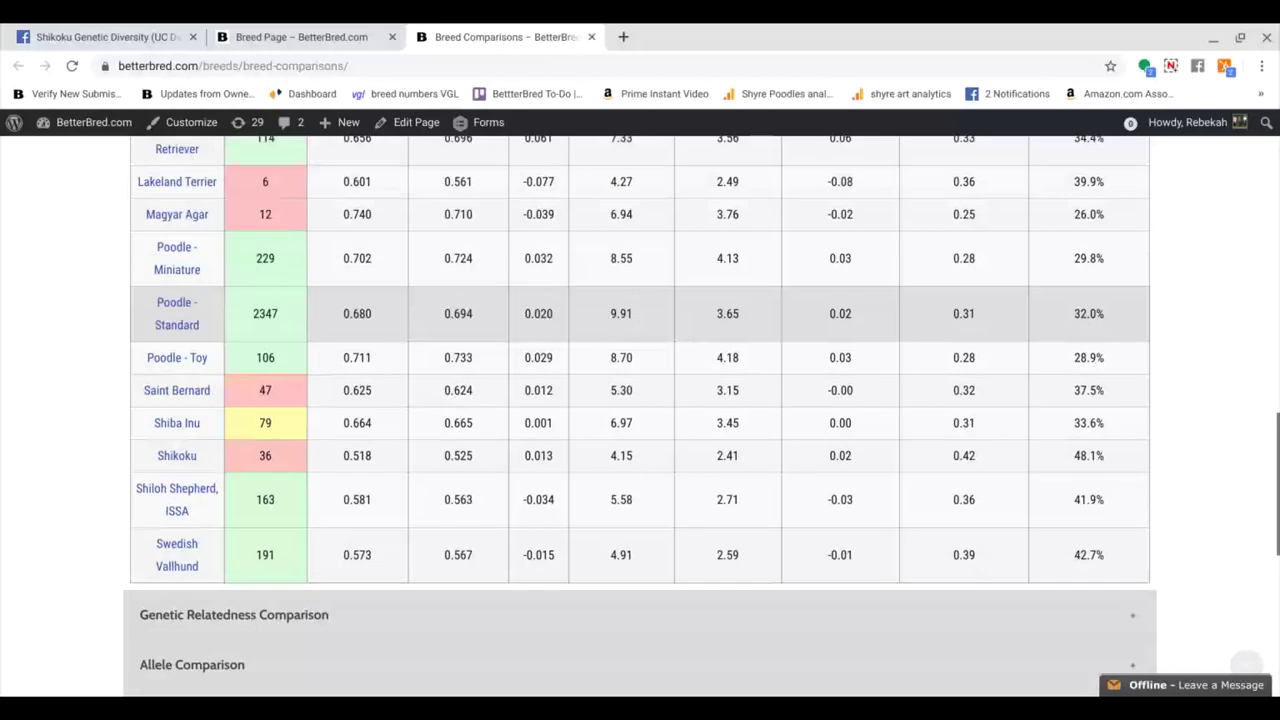
pyautogui.scroll(10, 686, 294)
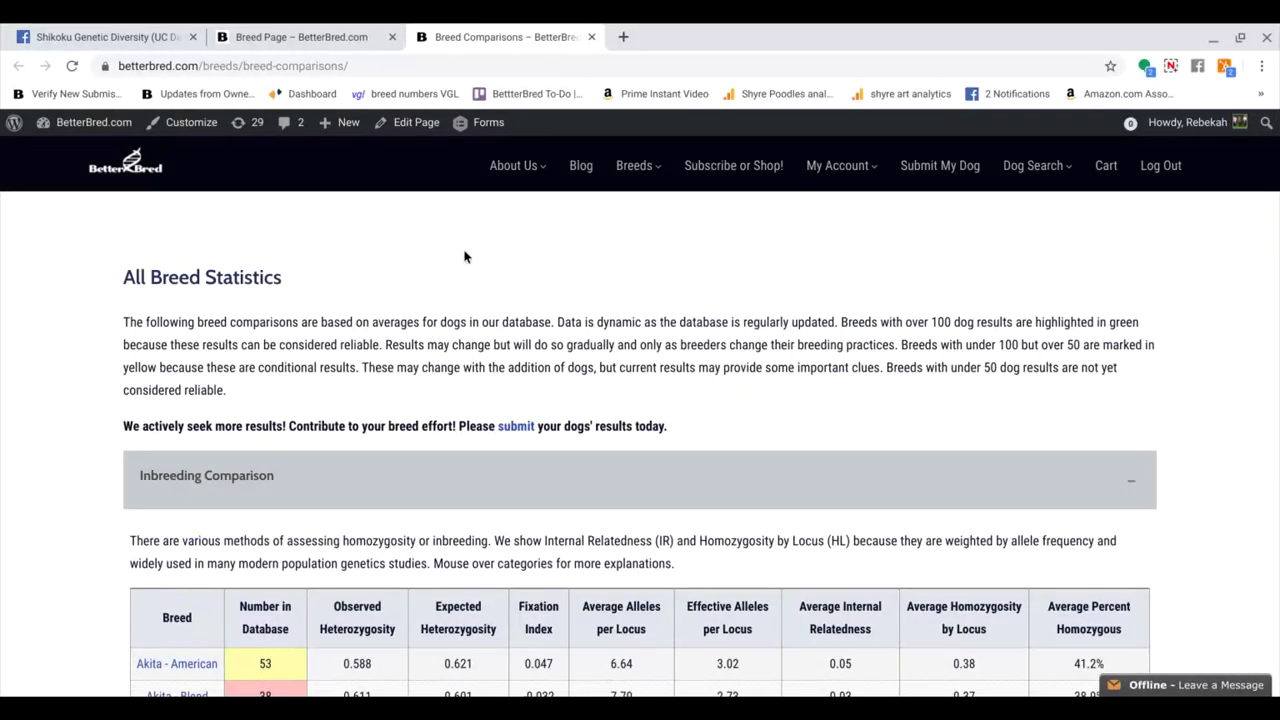
pyautogui.click(591, 37)
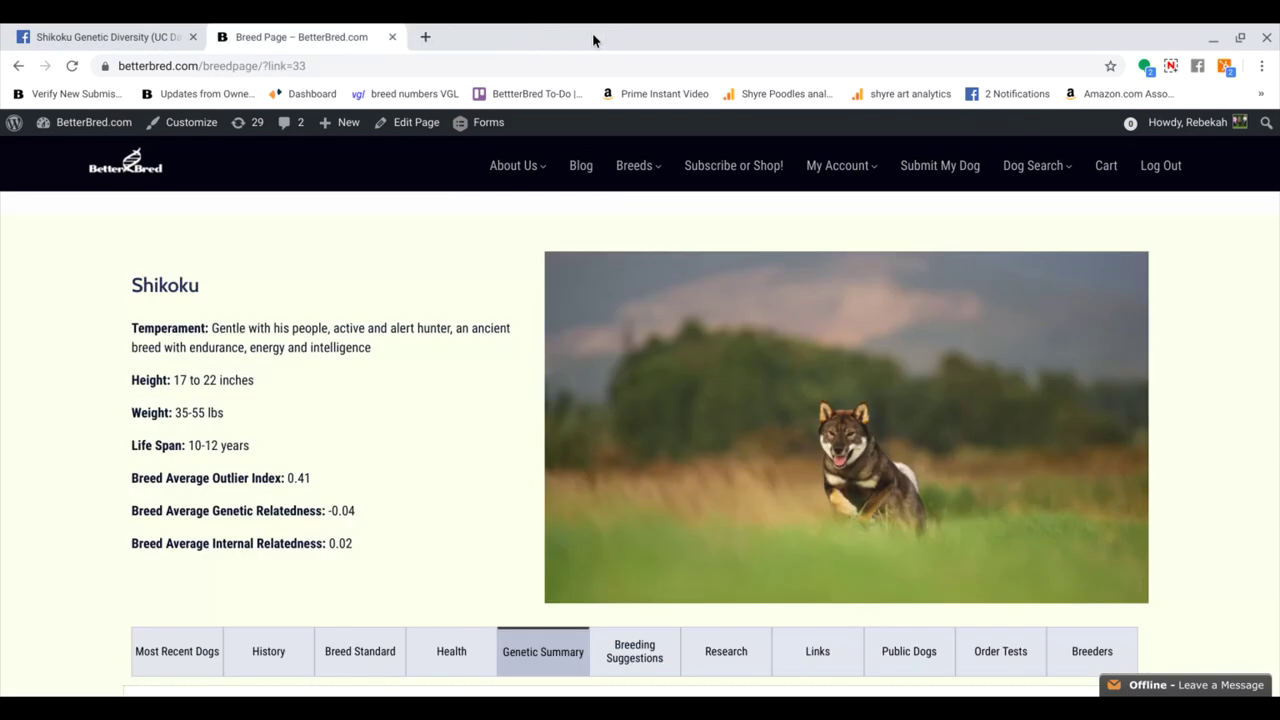
# Check the Facebook group comments for volunteered dogs, return to the Shikoku breed page and browse its Public Dogs list.
pyautogui.click(125, 37)
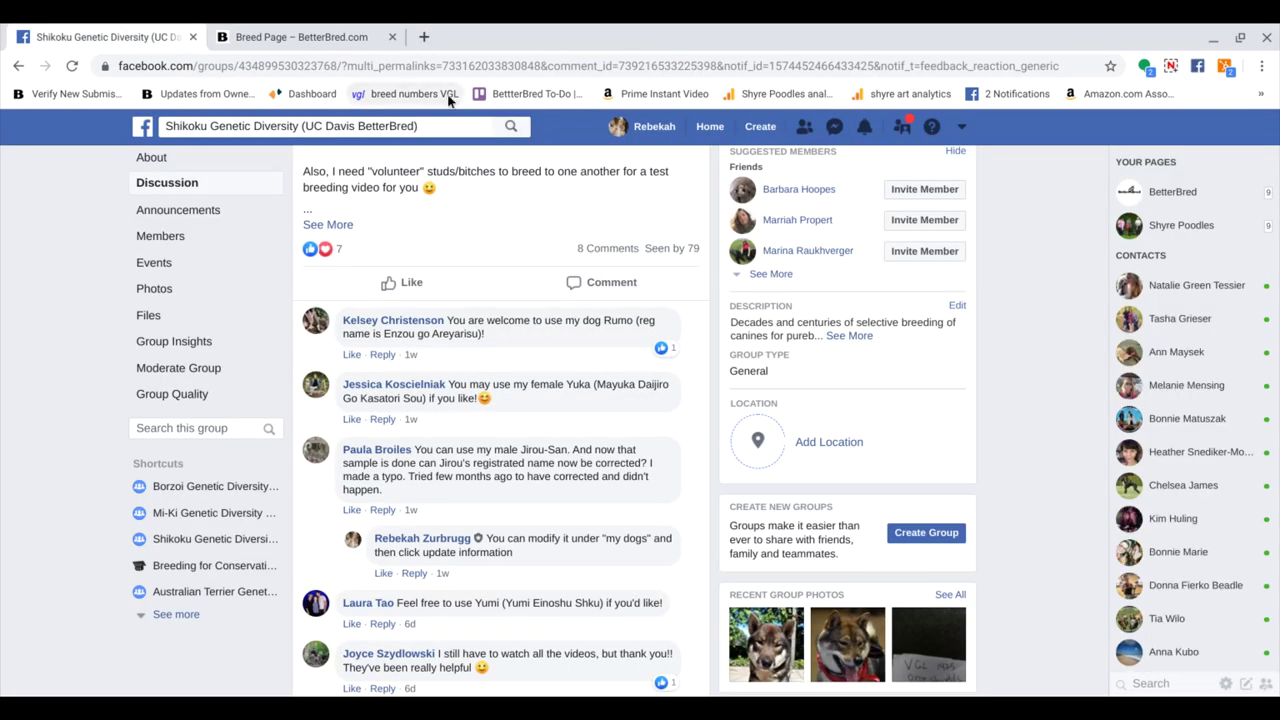
pyautogui.click(312, 37)
pyautogui.scroll(-3, 515, 317)
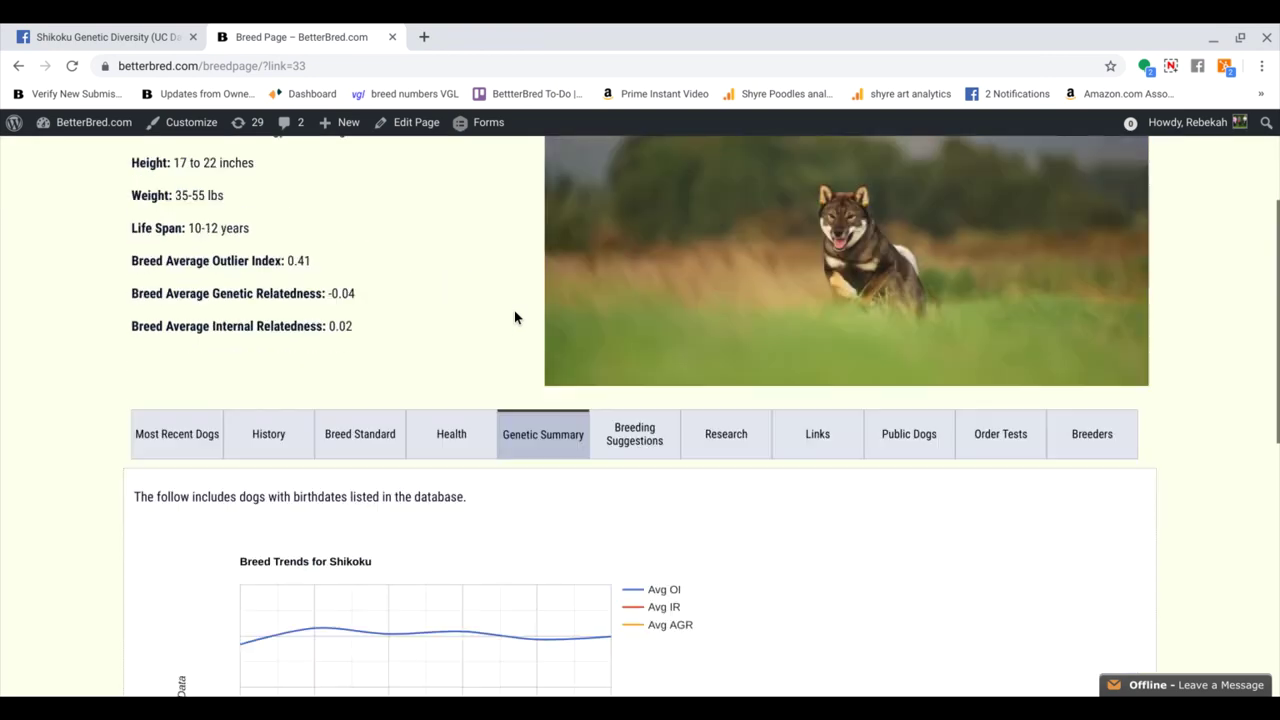
pyautogui.click(895, 330)
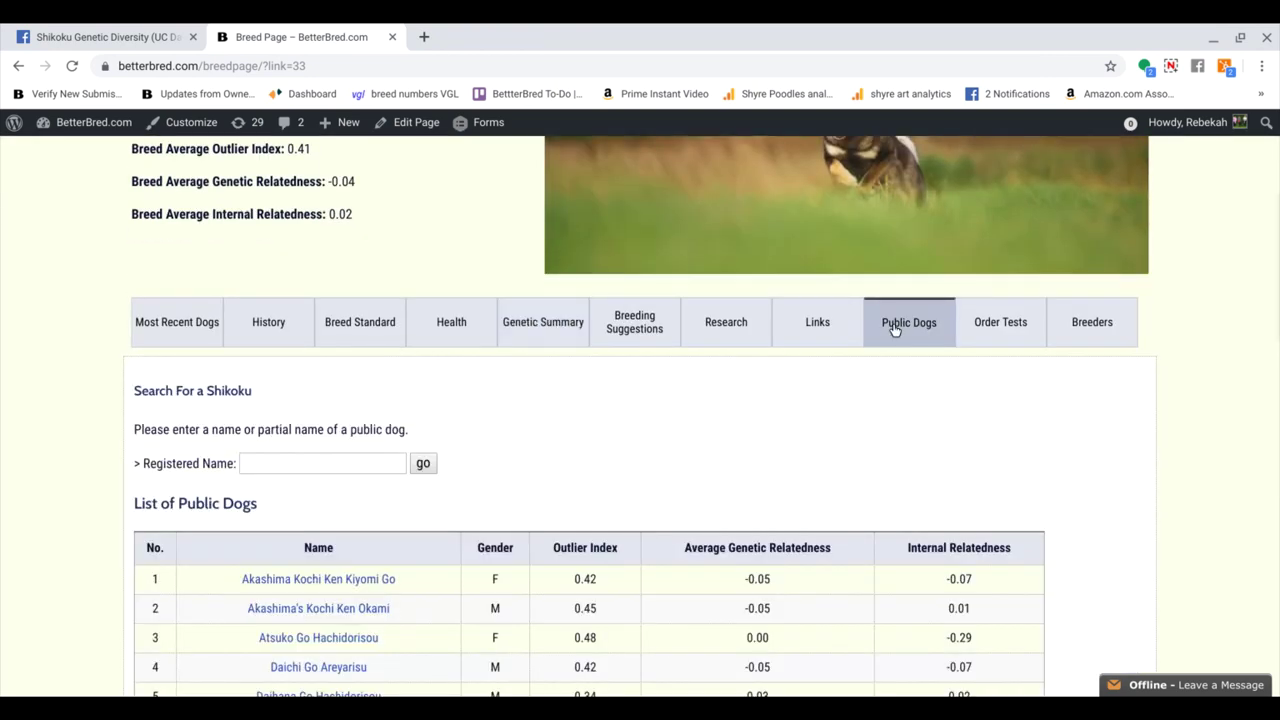
pyautogui.scroll(-6, 605, 452)
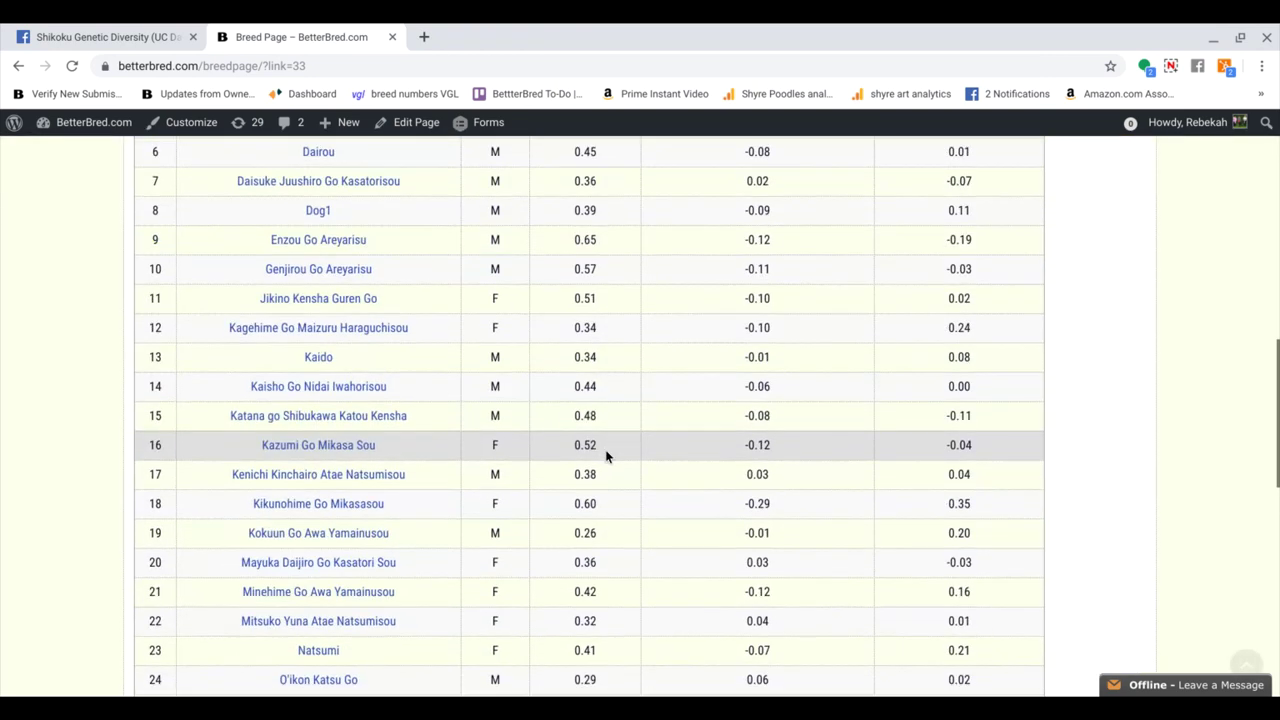
pyautogui.click(121, 29)
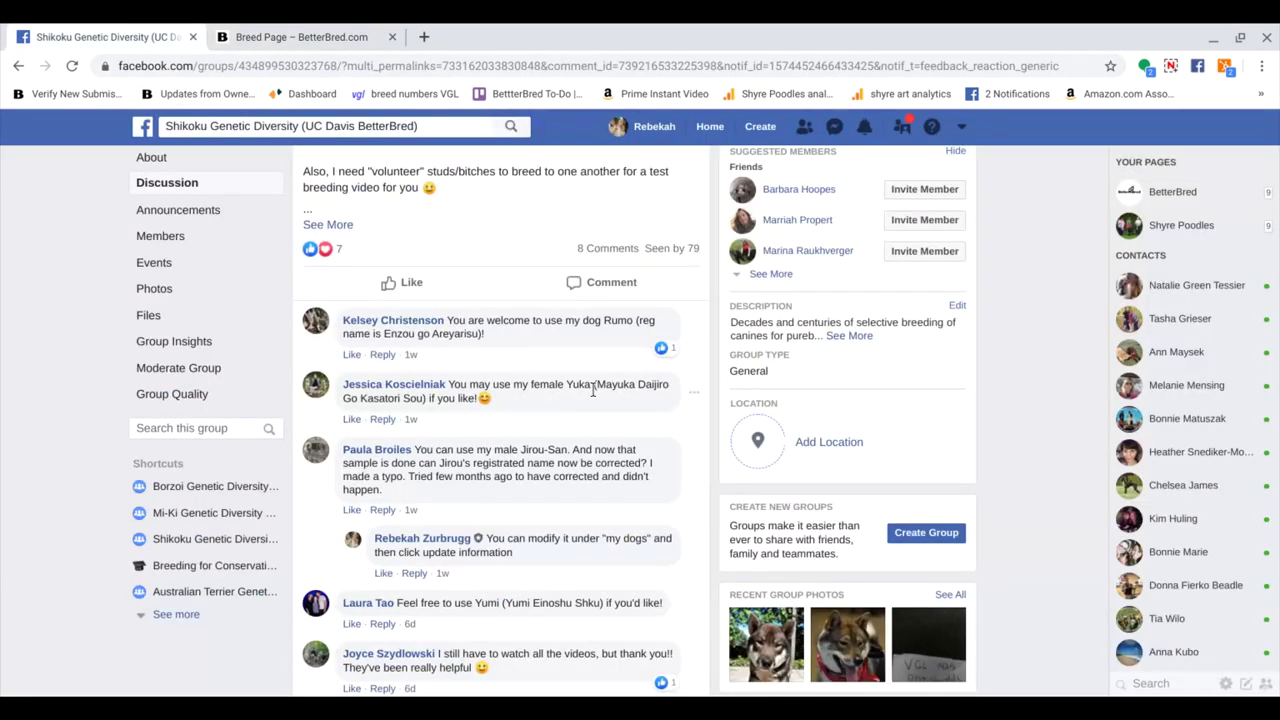
pyautogui.scroll(-3, 589, 463)
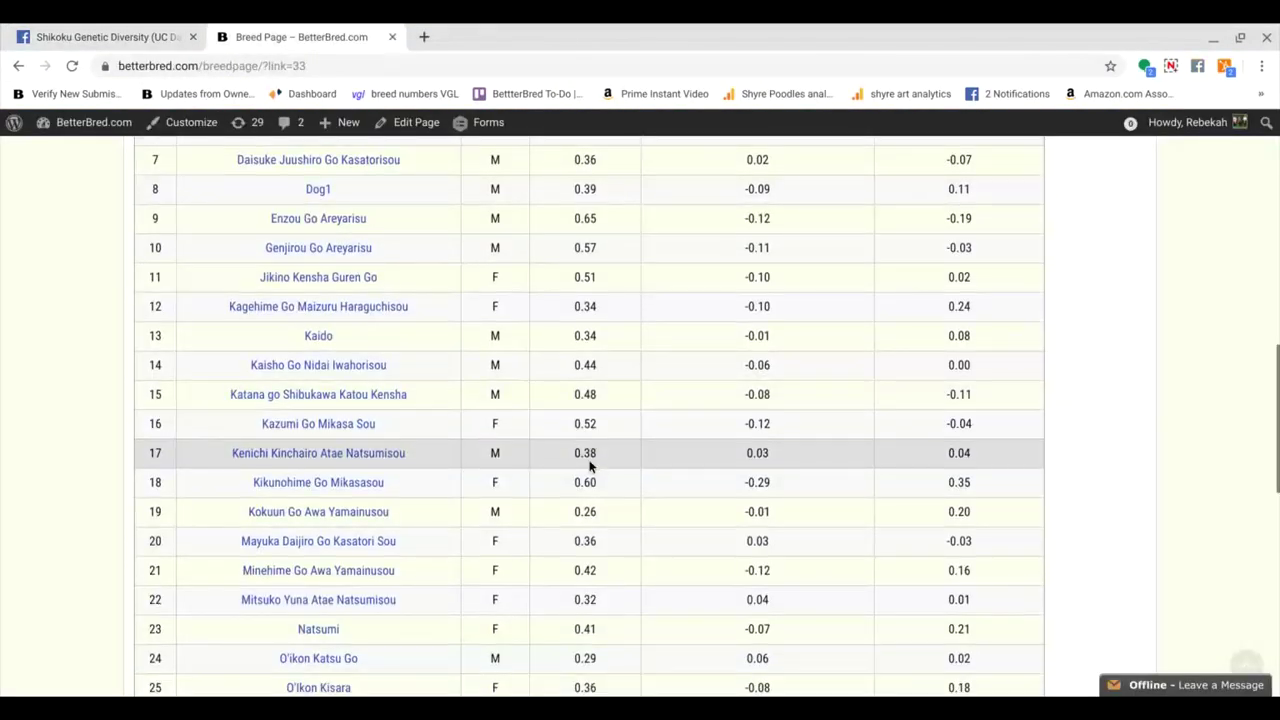
pyautogui.click(364, 412)
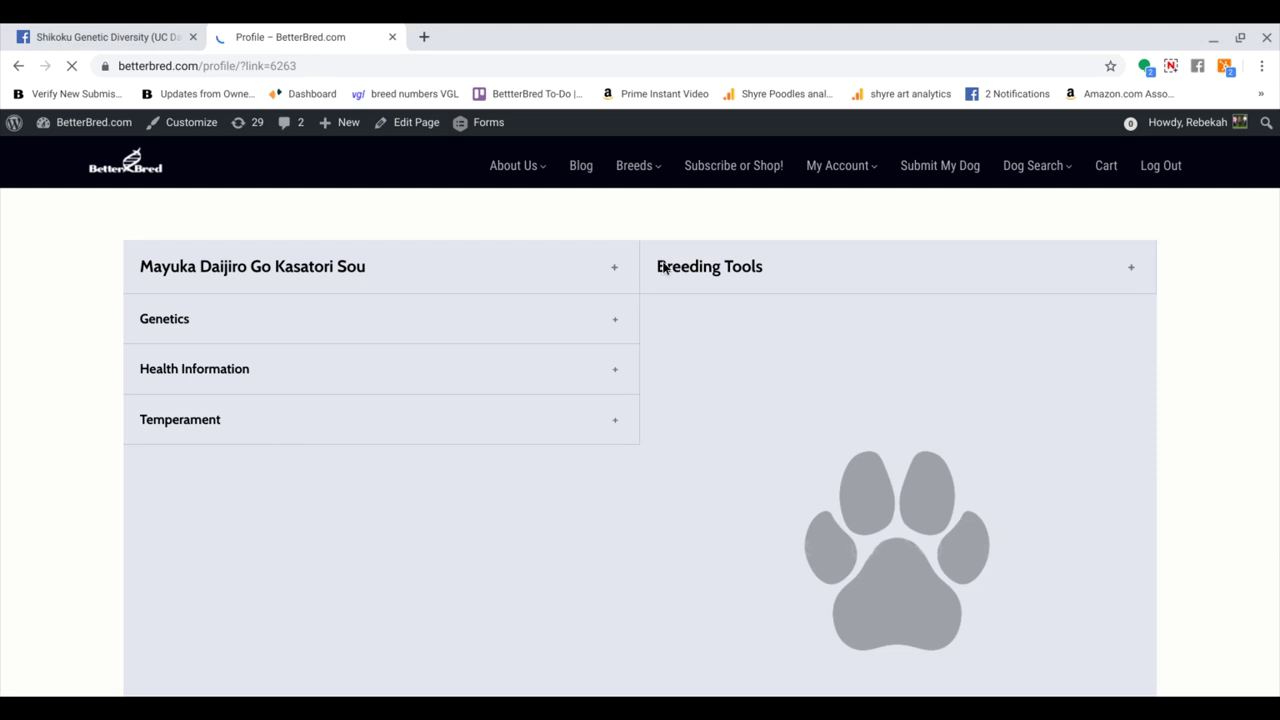
# Expand the basic details of Mayuka Daijiro Go Kasatori Sou and review the breed, gender, call name and parentage.
pyautogui.click(409, 265)
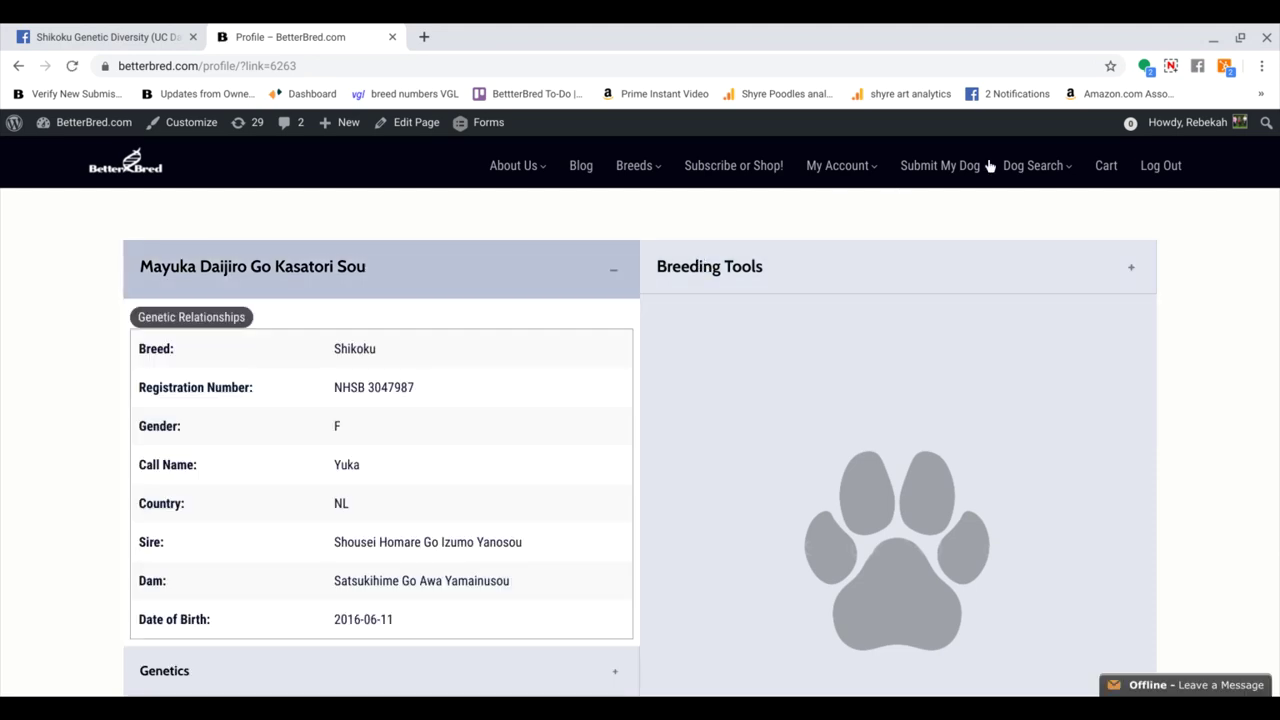
pyautogui.moveTo(1030, 166)
pyautogui.moveTo(836, 170)
pyautogui.scroll(-1, 319, 497)
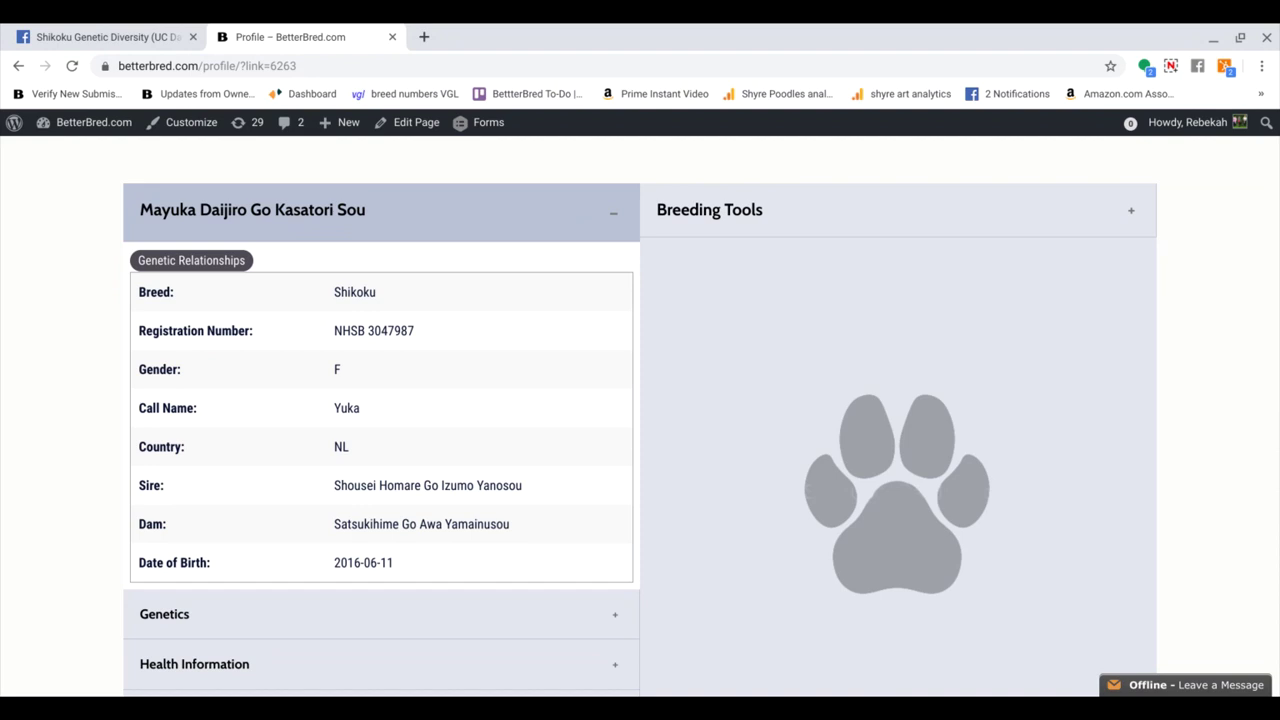
pyautogui.scroll(-1, 224, 390)
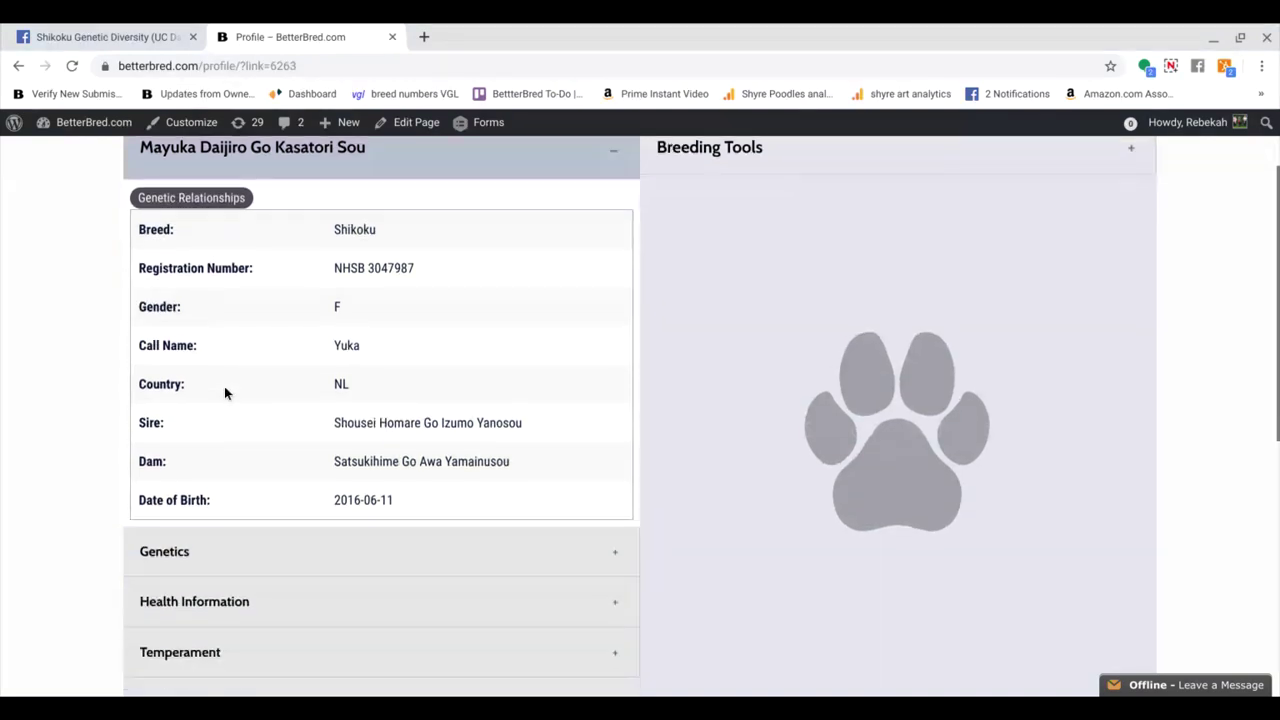
# Expand the dog's Genetics section and examine the DLA haplotypes, OI, AGR, IR and HL against the breed averages.
pyautogui.click(194, 551)
pyautogui.scroll(-1, 366, 412)
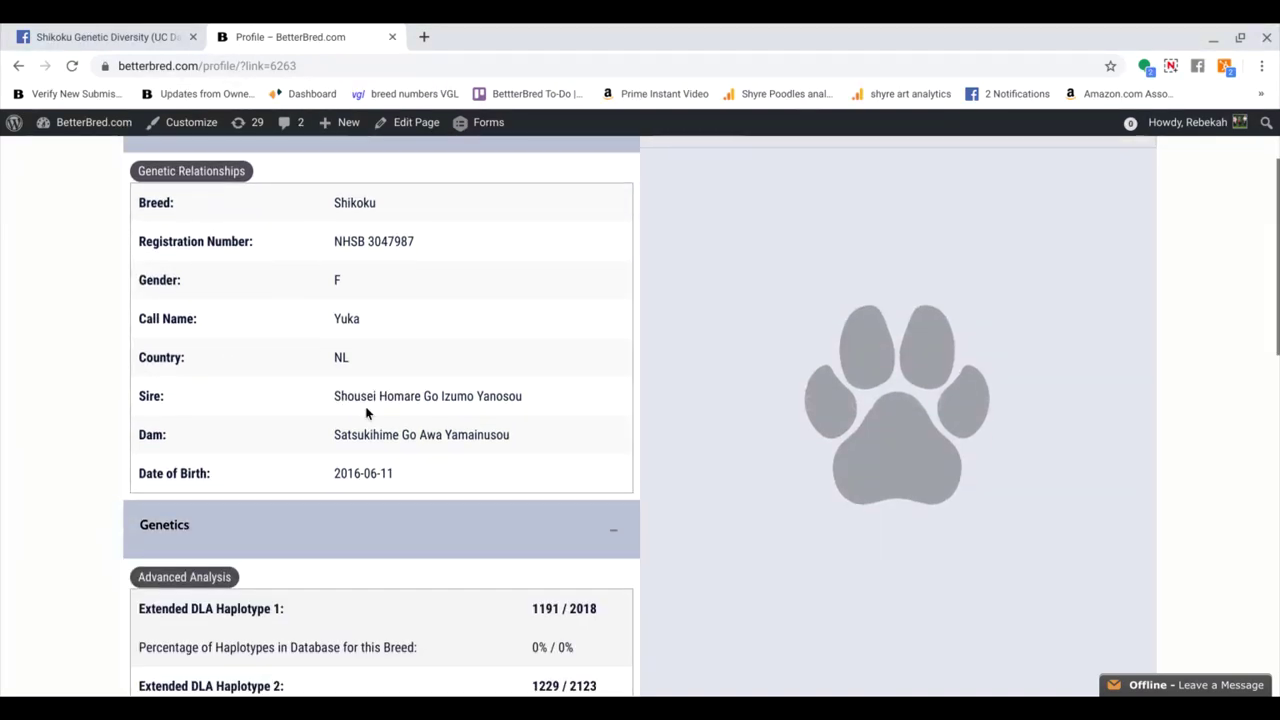
pyautogui.scroll(-4, 366, 412)
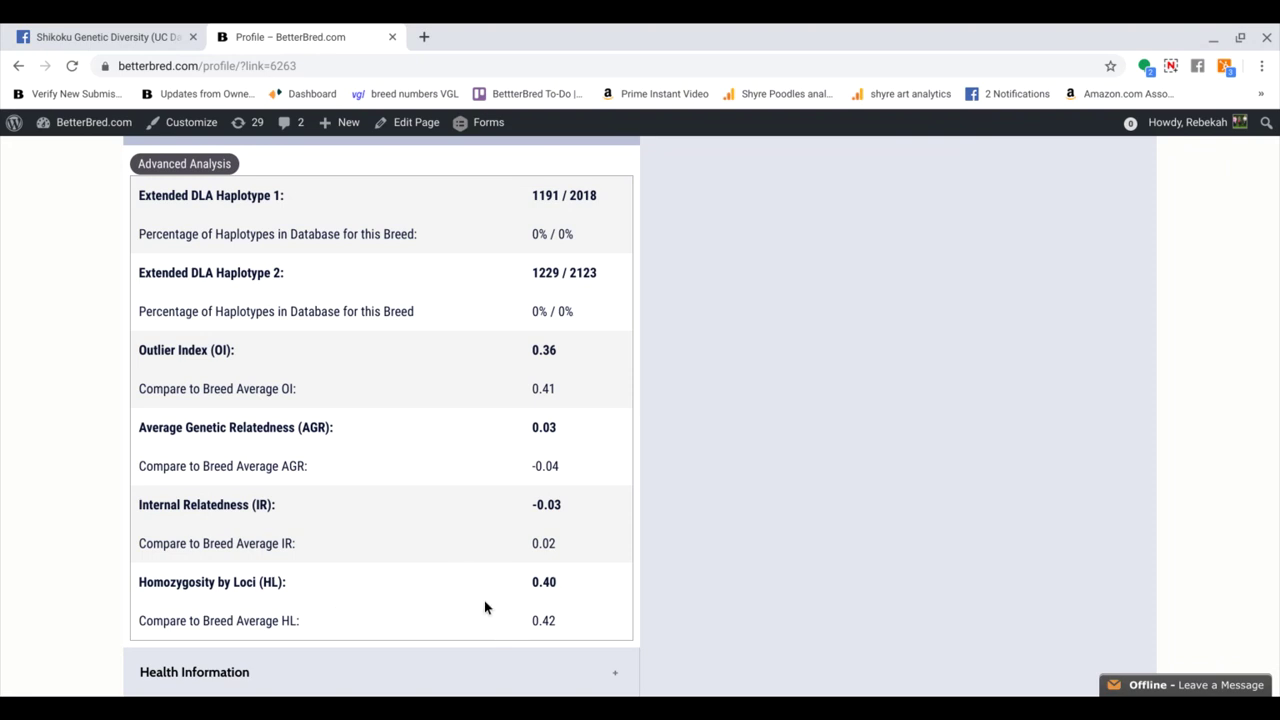
pyautogui.scroll(-2, 596, 613)
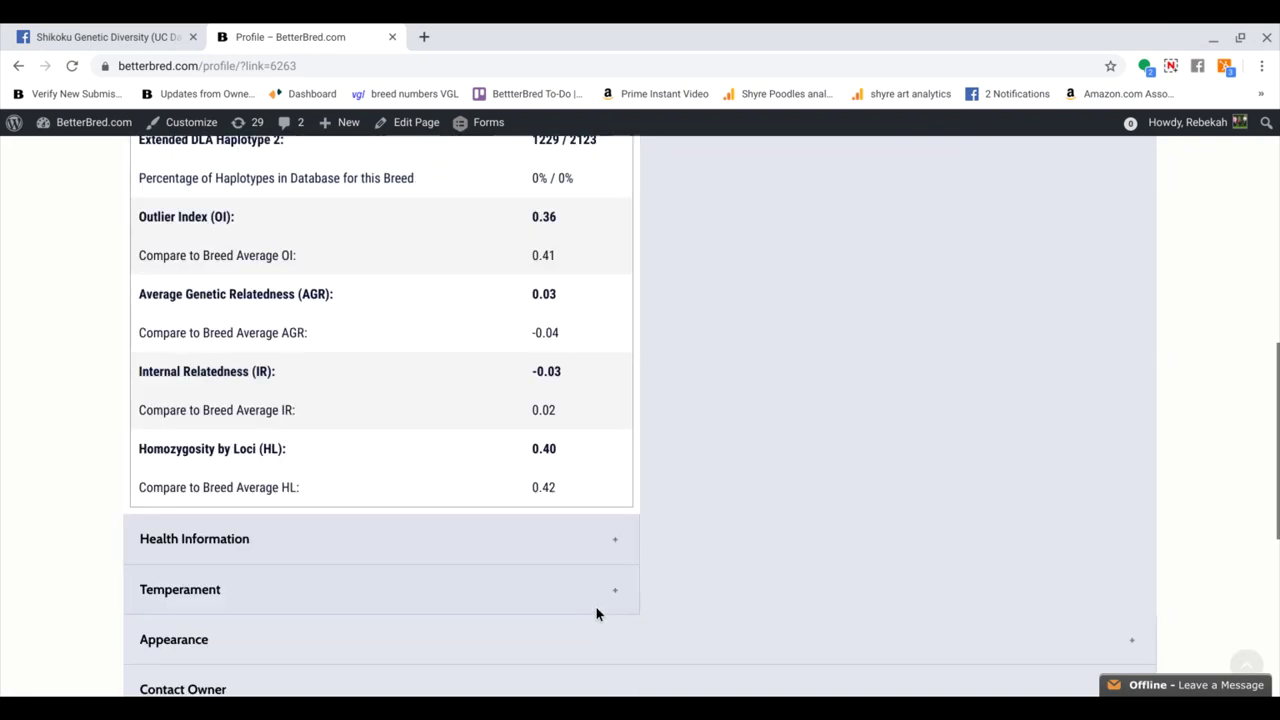
# Check the dog's Health Information, Temperament and Appearance sections, leaving only Appearance expanded among them.
pyautogui.click(565, 499)
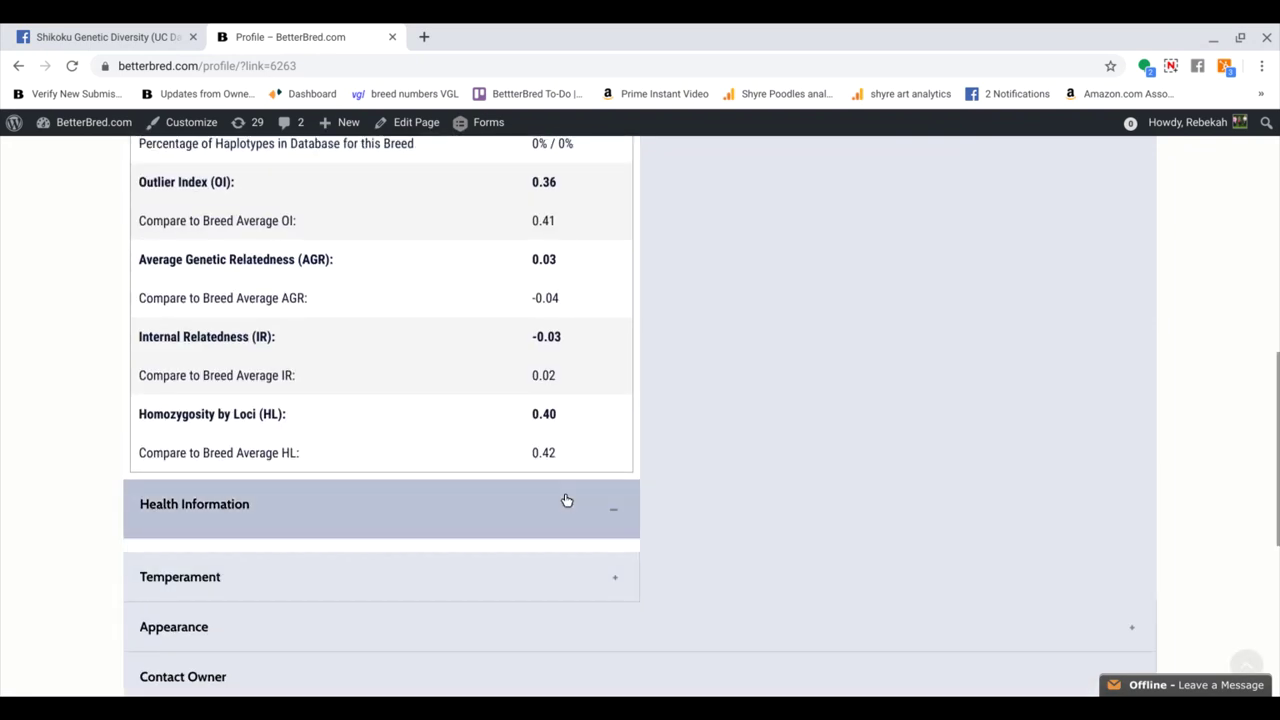
pyautogui.click(540, 583)
pyautogui.click(540, 583)
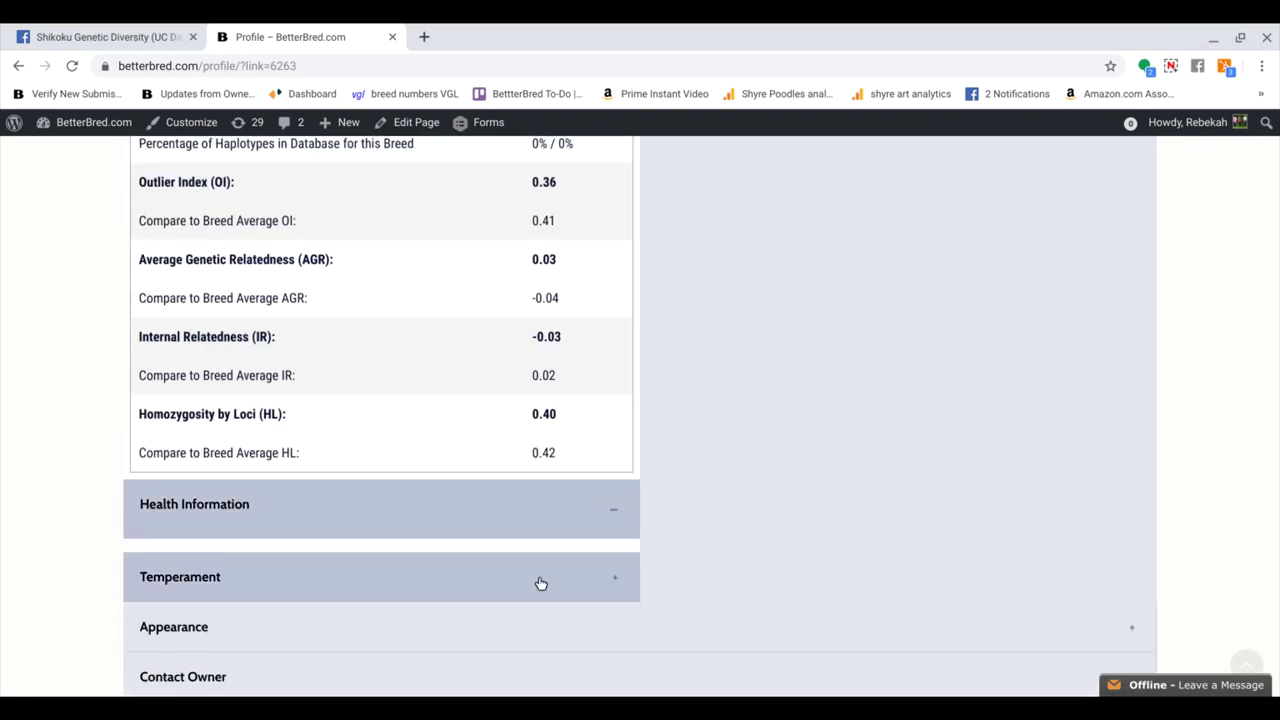
pyautogui.click(546, 535)
pyautogui.click(497, 609)
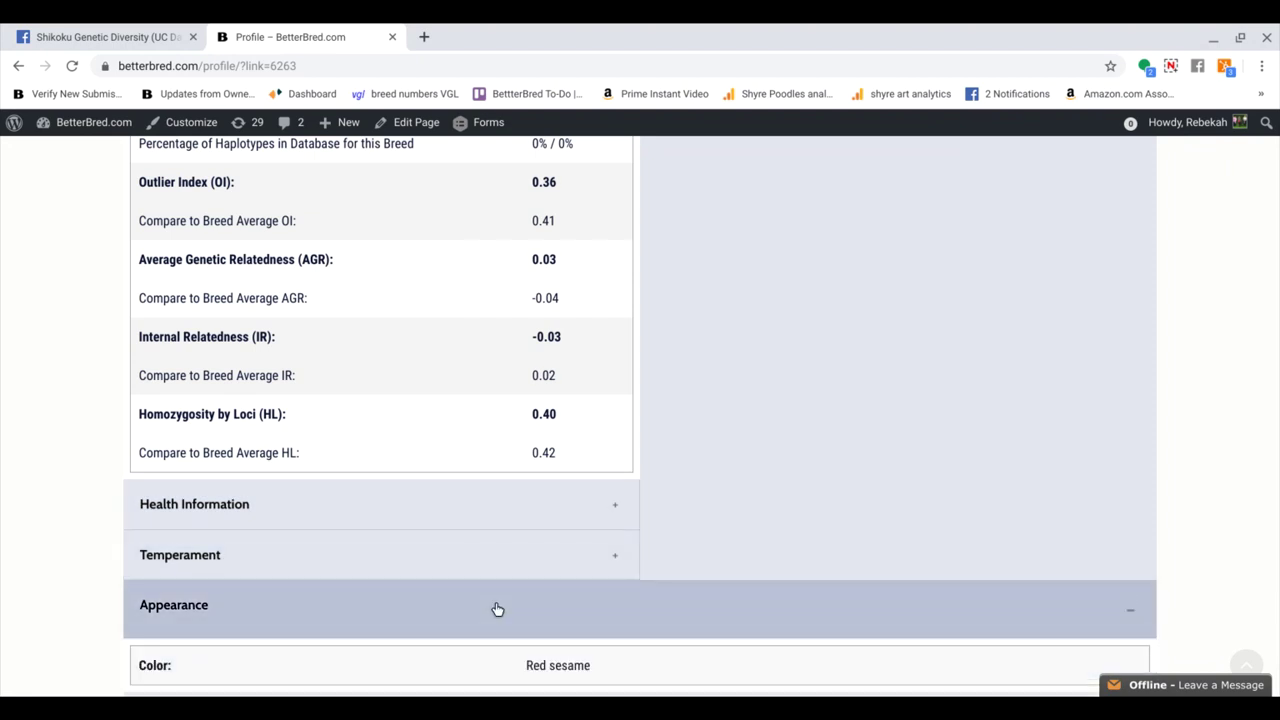
pyautogui.scroll(-2, 508, 634)
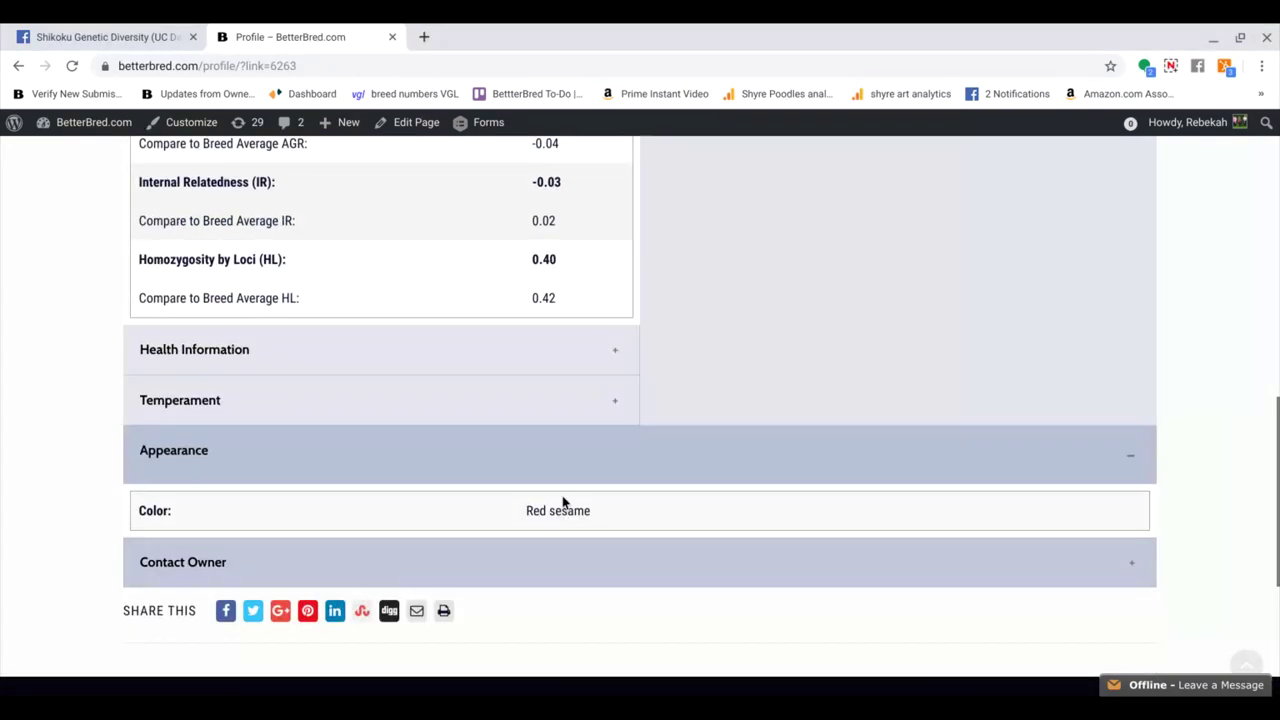
# Expand the dog's Breeding Tools and look over the potential breedings options and the Comparison Tool.
pyautogui.scroll(15, 566, 503)
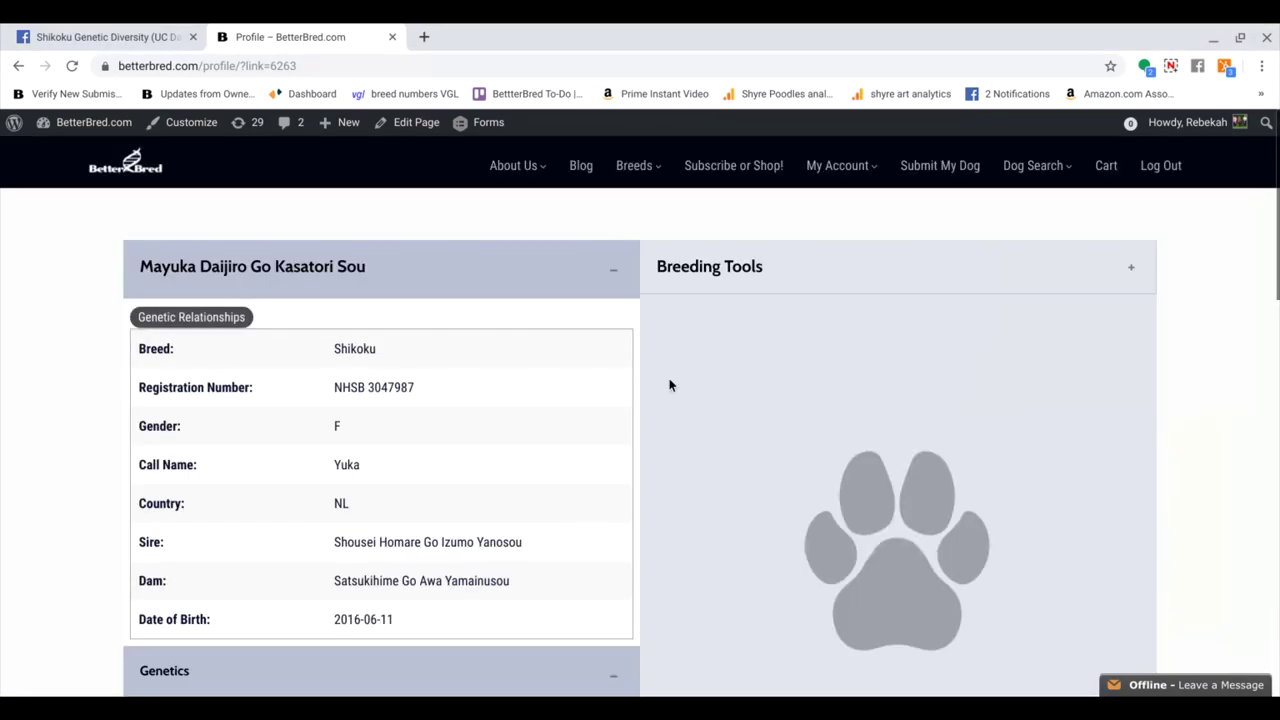
pyautogui.click(791, 292)
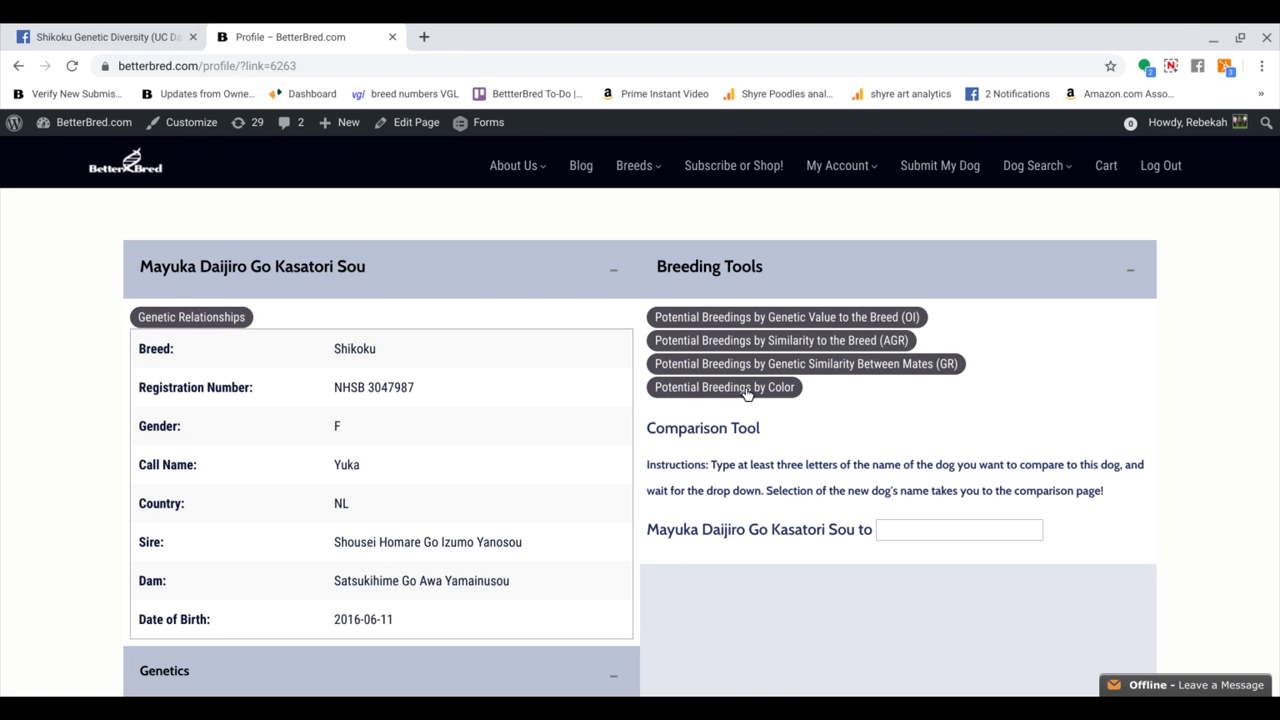
pyautogui.scroll(-2, 920, 440)
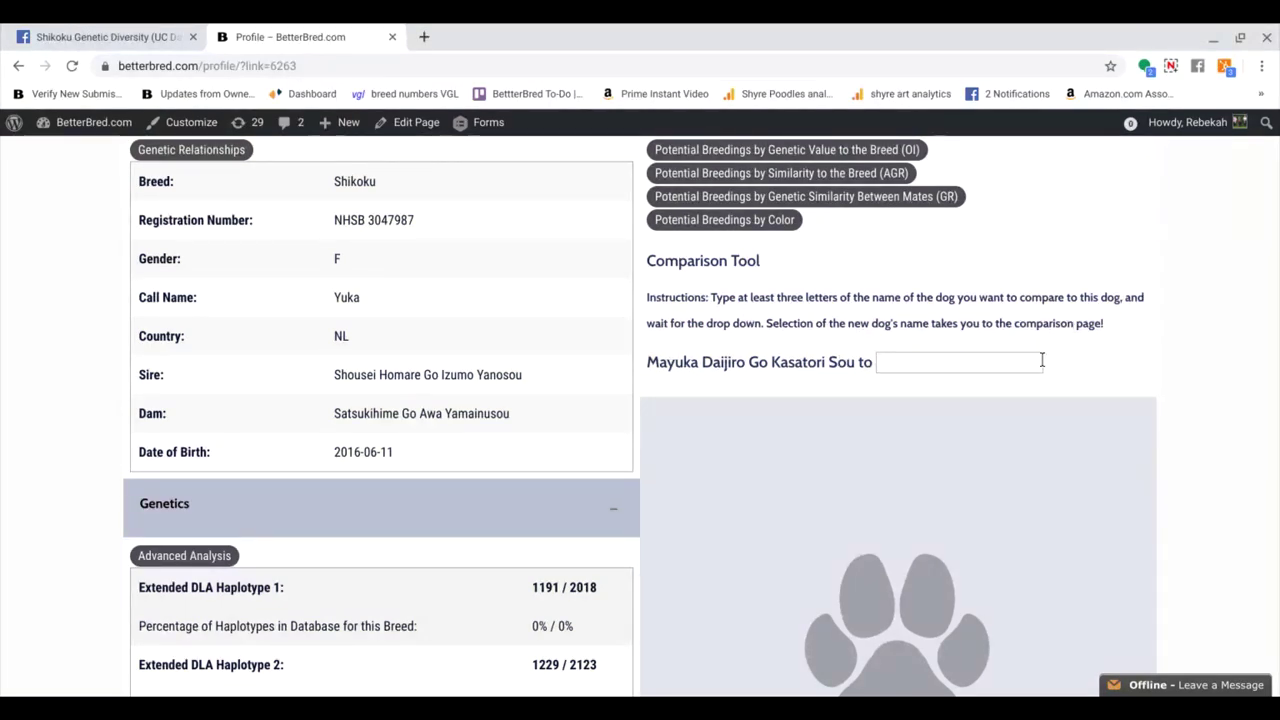
pyautogui.scroll(2, 907, 344)
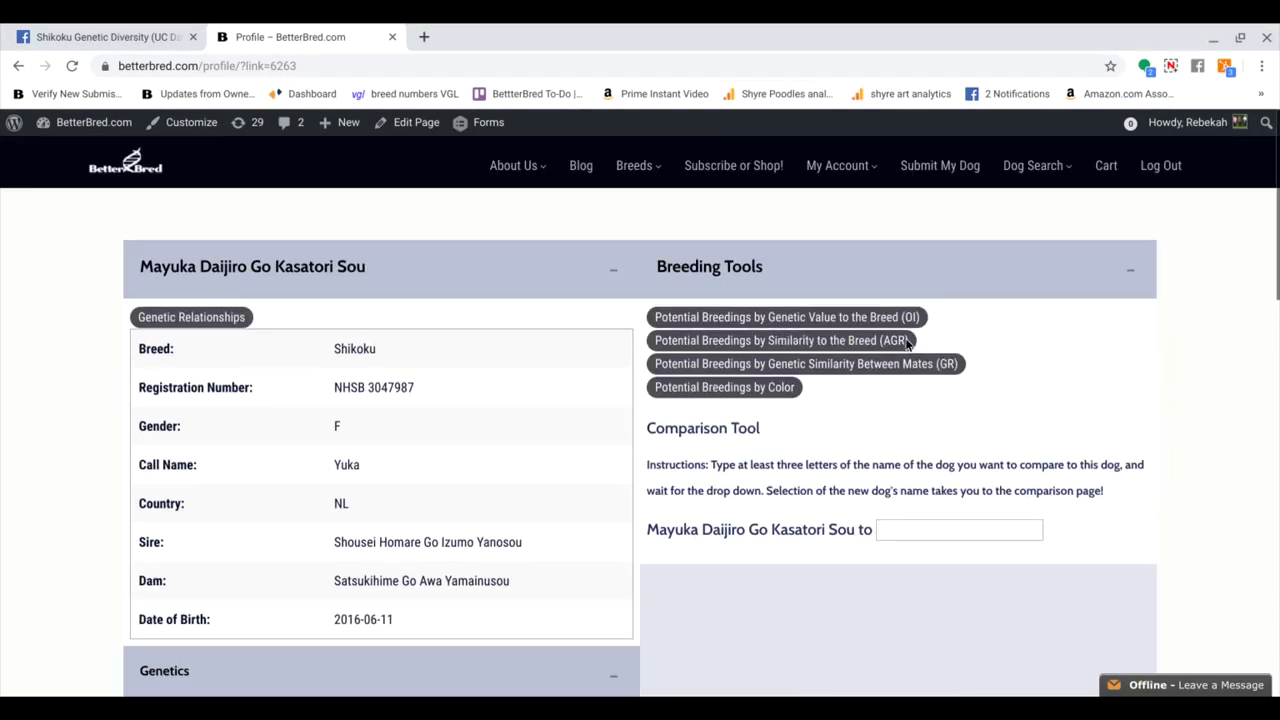
# Open the dog's potential breedings by genetic value to the breed (OI), checking the Facebook comments for a volunteered mate.
pyautogui.press('F5')
pyautogui.click(110, 35)
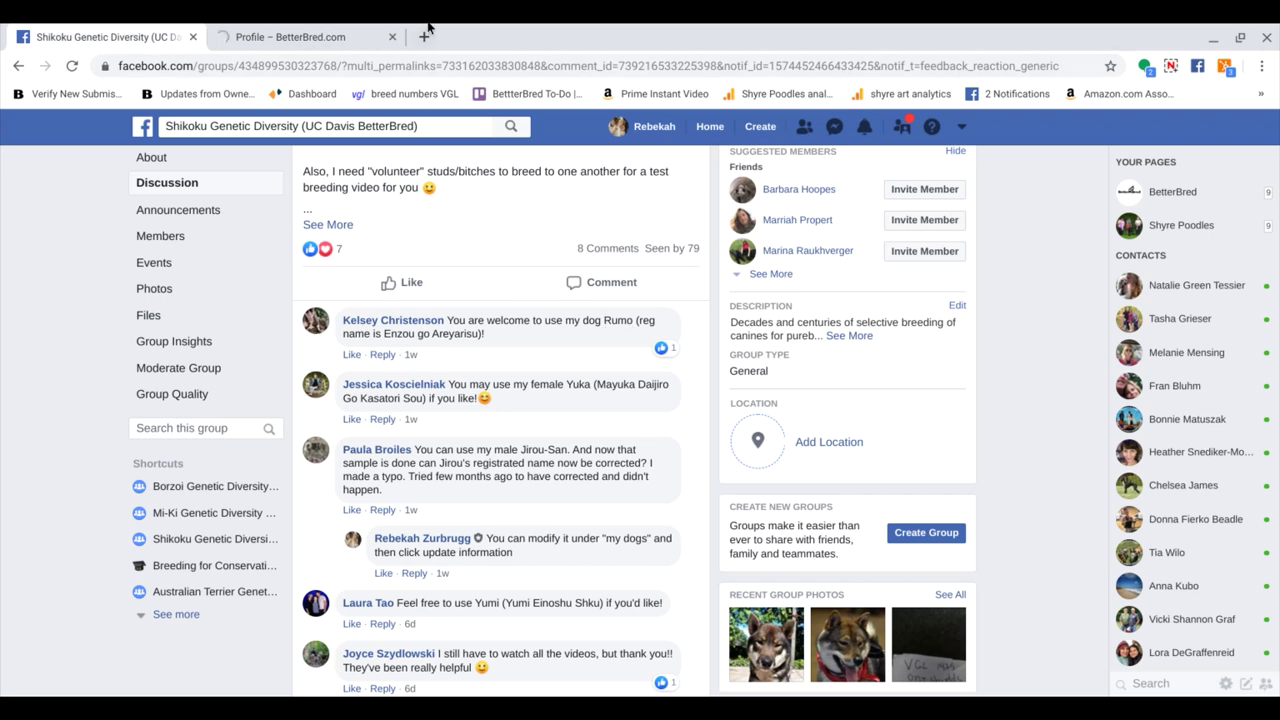
pyautogui.click(253, 32)
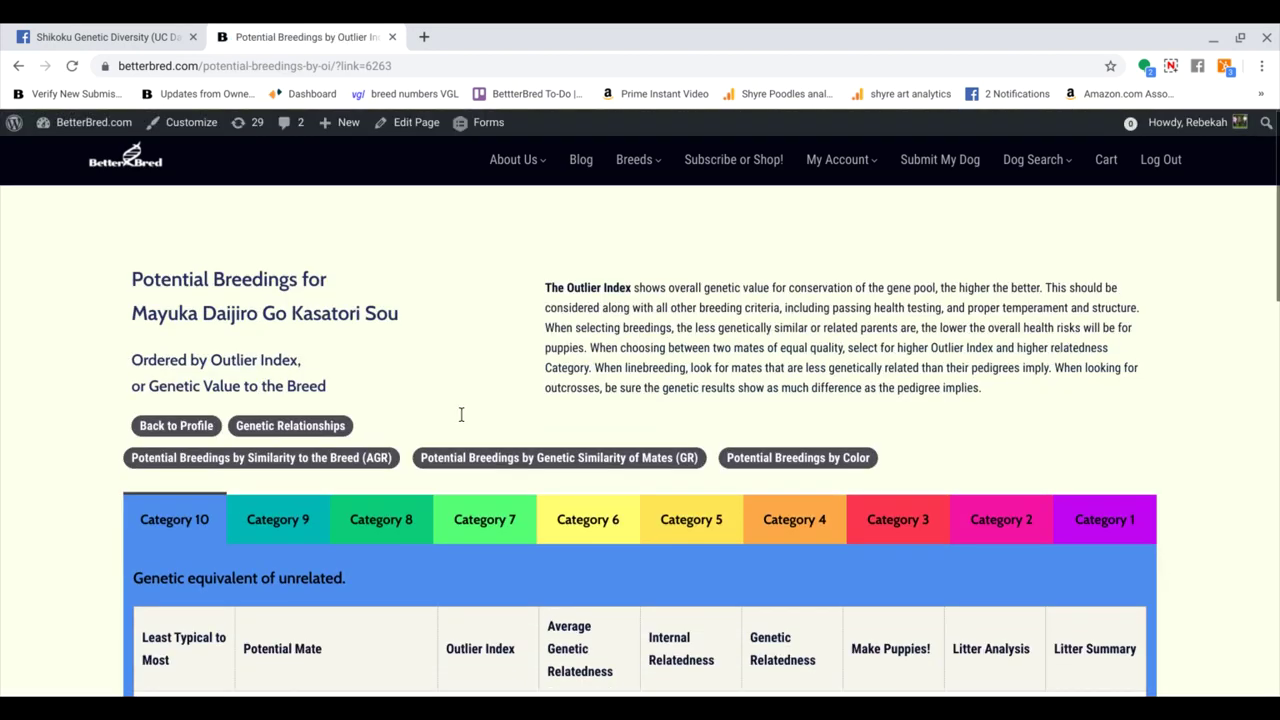
# Look through the Category 10 potential mates ordered by Outlier Index and the explanation above the table.
pyautogui.scroll(-1, 461, 414)
pyautogui.scroll(-3, 713, 338)
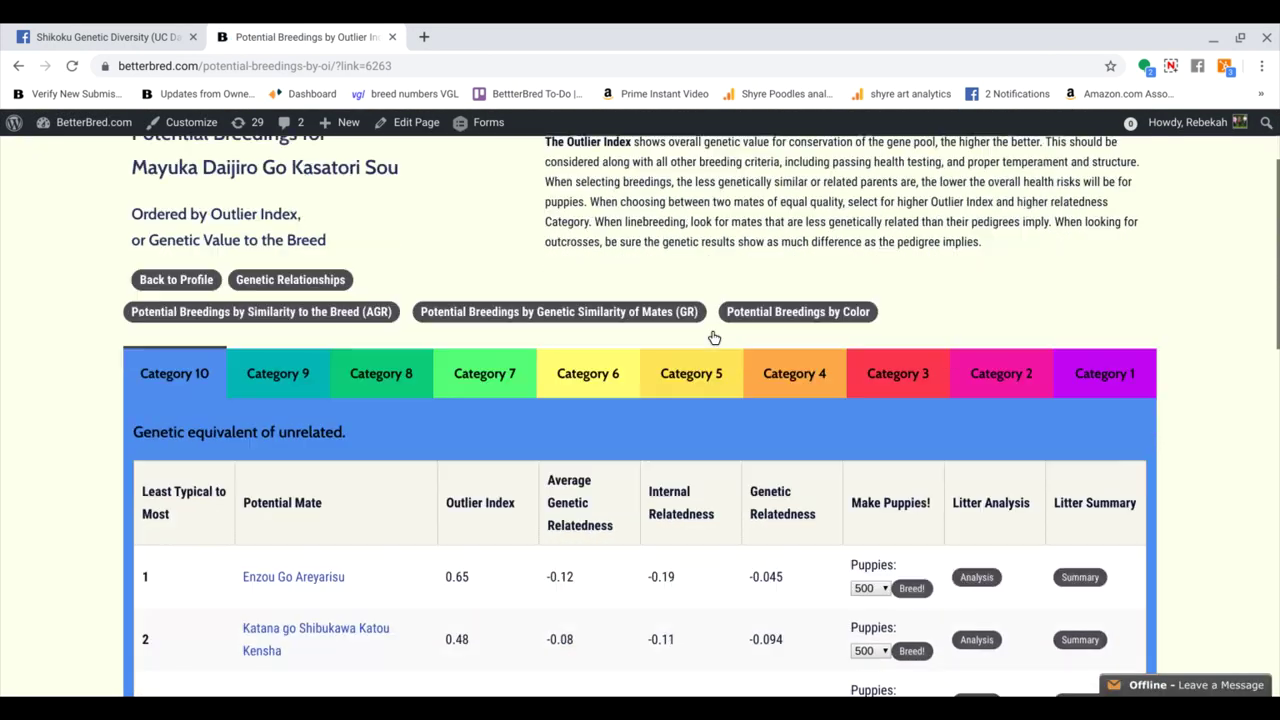
pyautogui.scroll(-4, 437, 443)
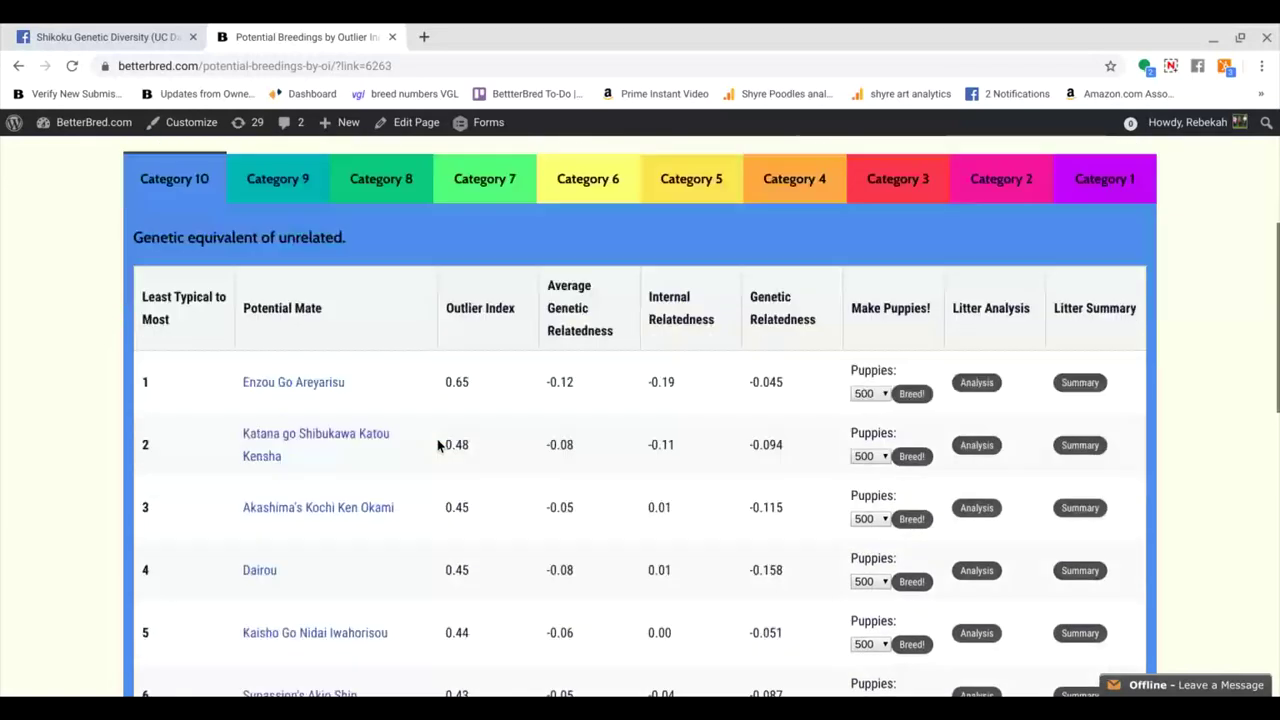
pyautogui.scroll(2, 528, 328)
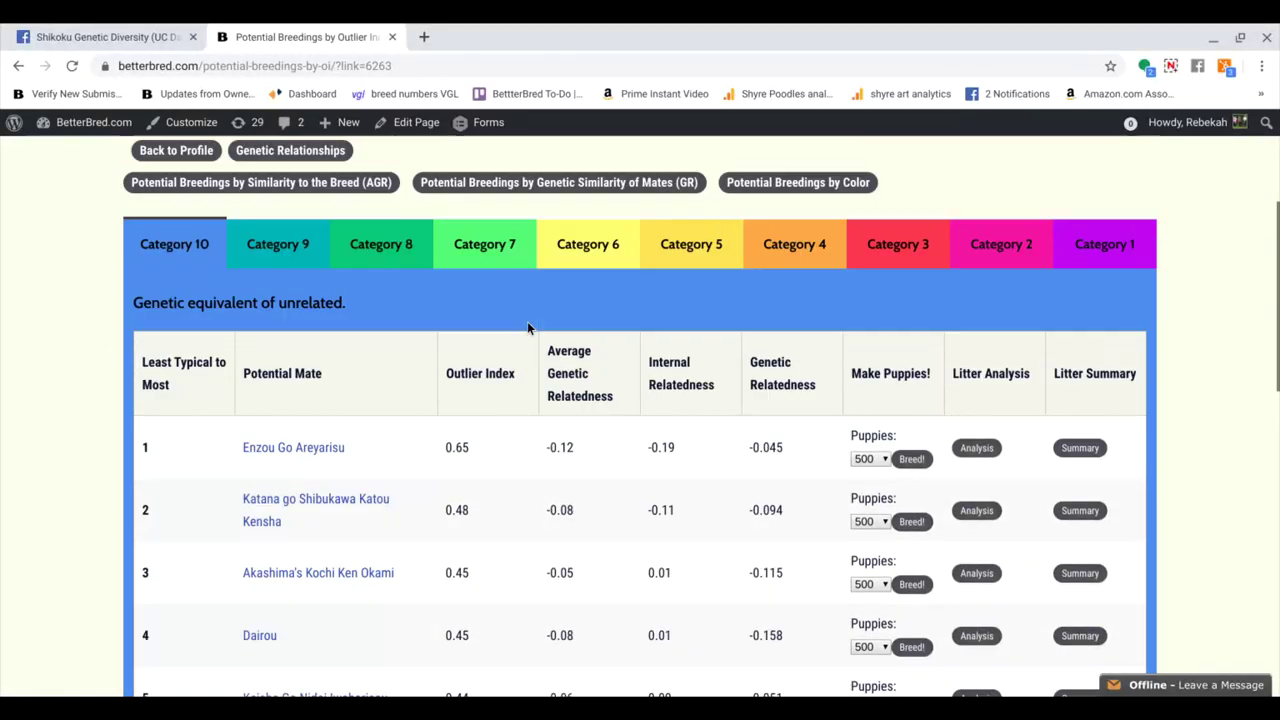
pyautogui.scroll(1, 528, 328)
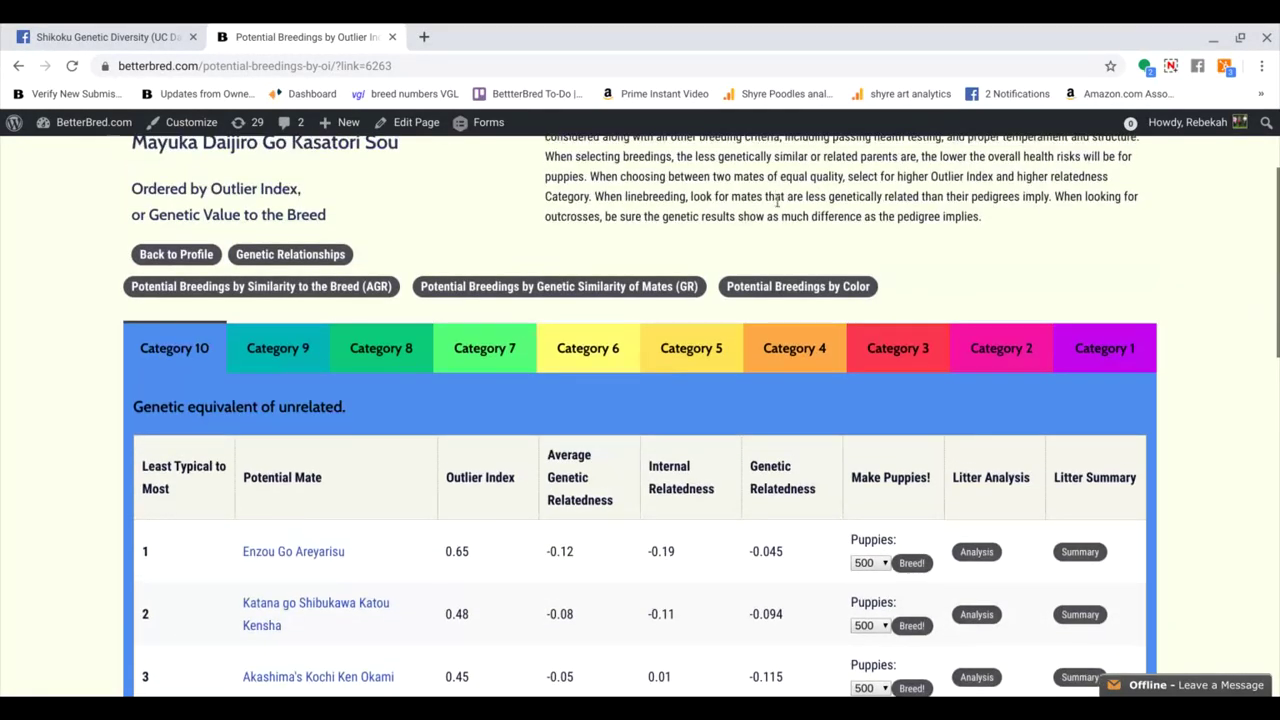
pyautogui.scroll(3, 777, 203)
# Find "enzou" on the potential breedings page to locate Enzou Go Areyarisu among the mates.
pyautogui.moveTo(1048, 168)
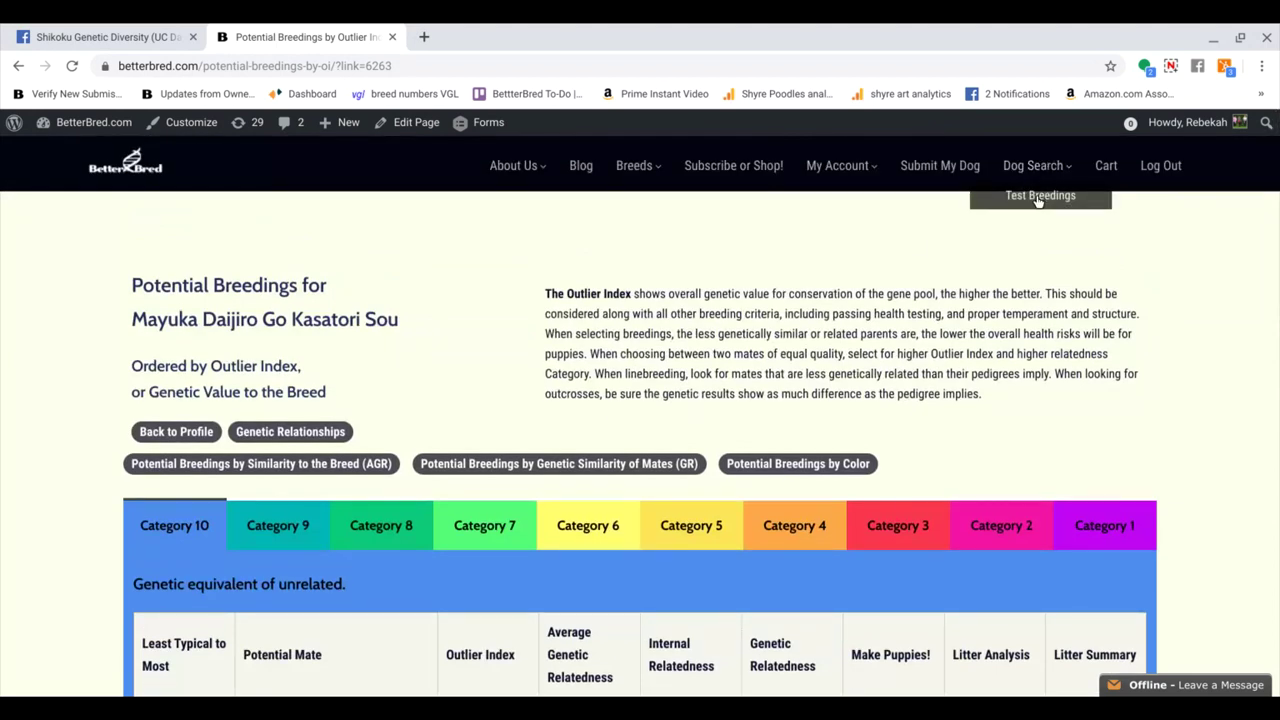
pyautogui.scroll(-3, 717, 285)
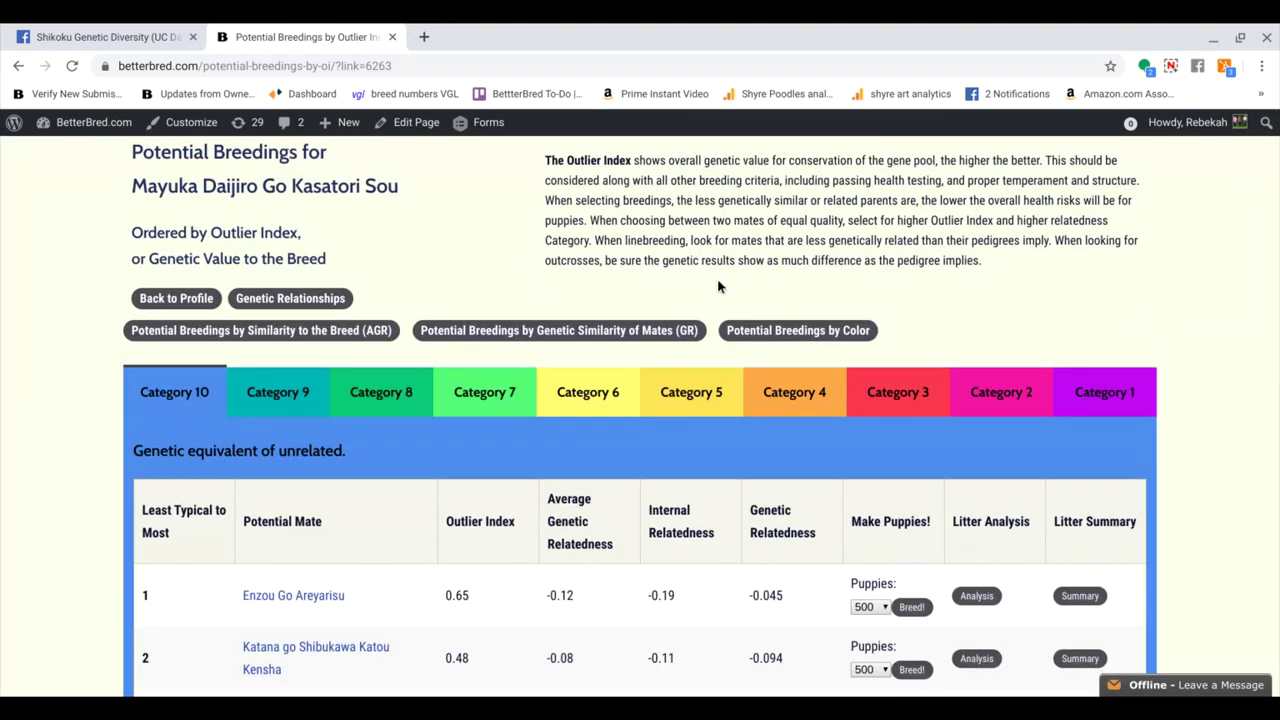
pyautogui.hotkey('ctrl', 'f')
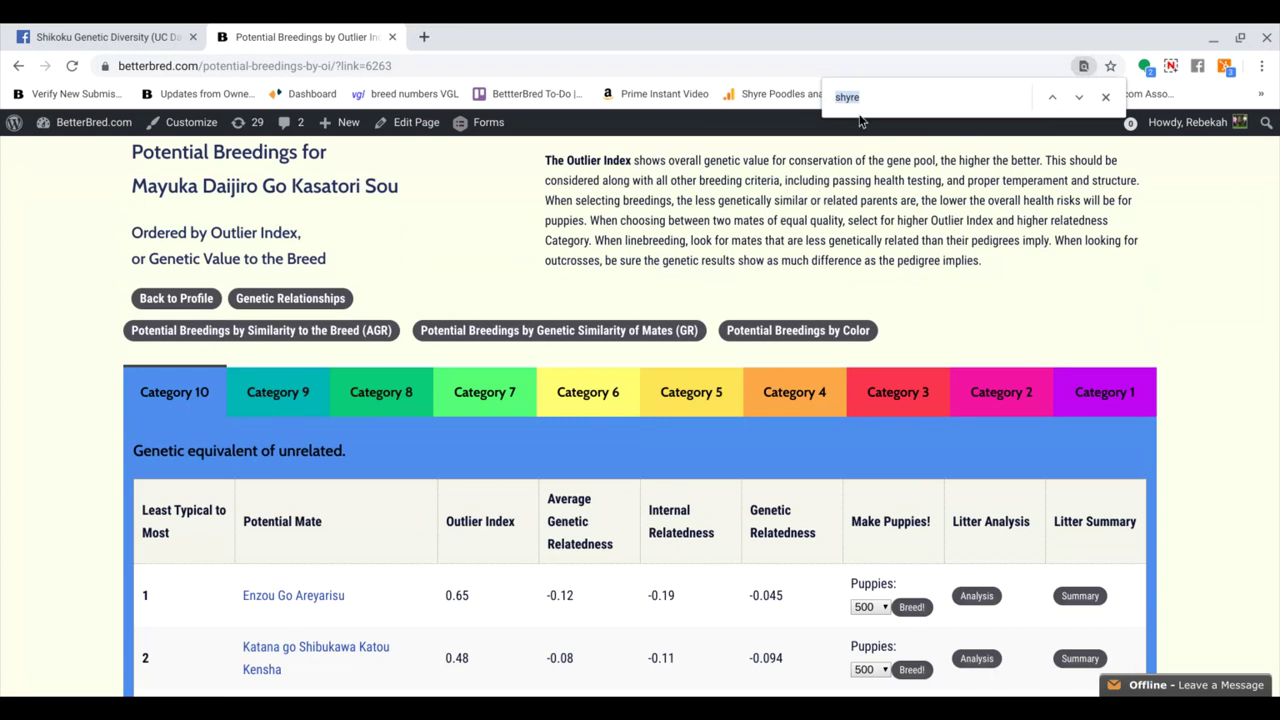
pyautogui.write('enzou')
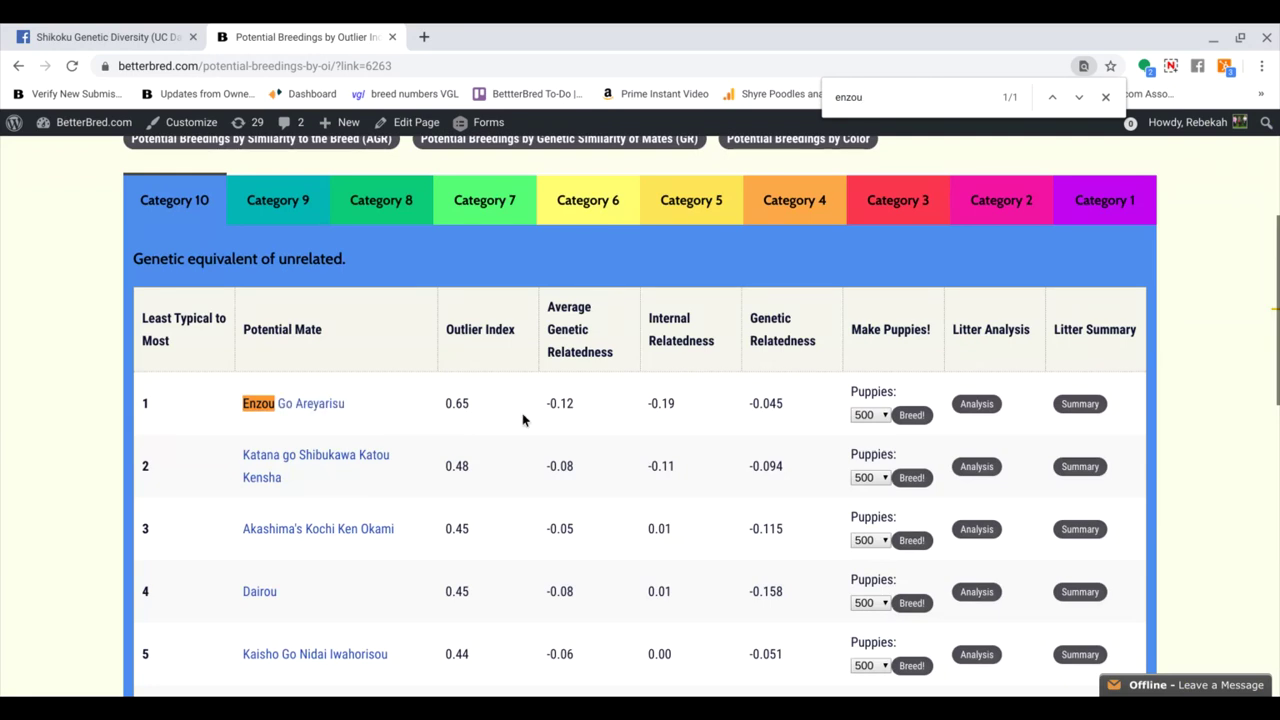
# Run a test breeding of 3000 puppies with the potential mate Enzou Go Areyarisu.
pyautogui.click(875, 416)
pyautogui.click(855, 569)
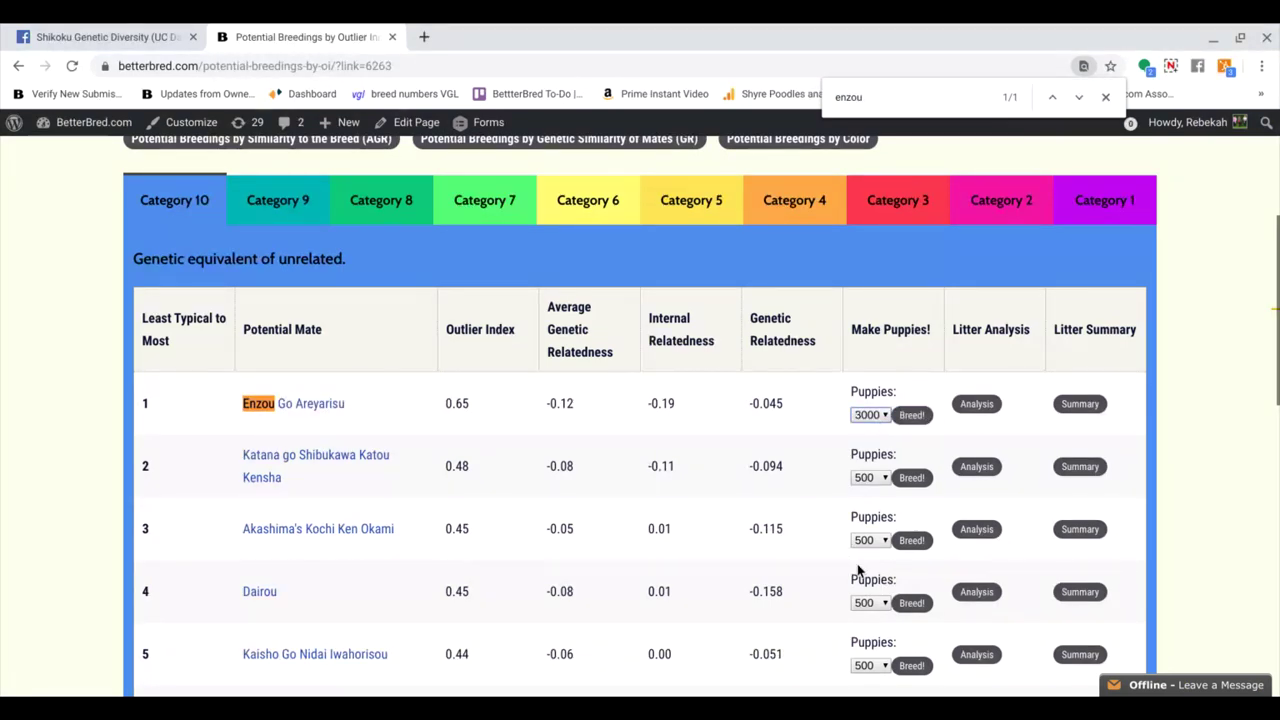
pyautogui.click(908, 420)
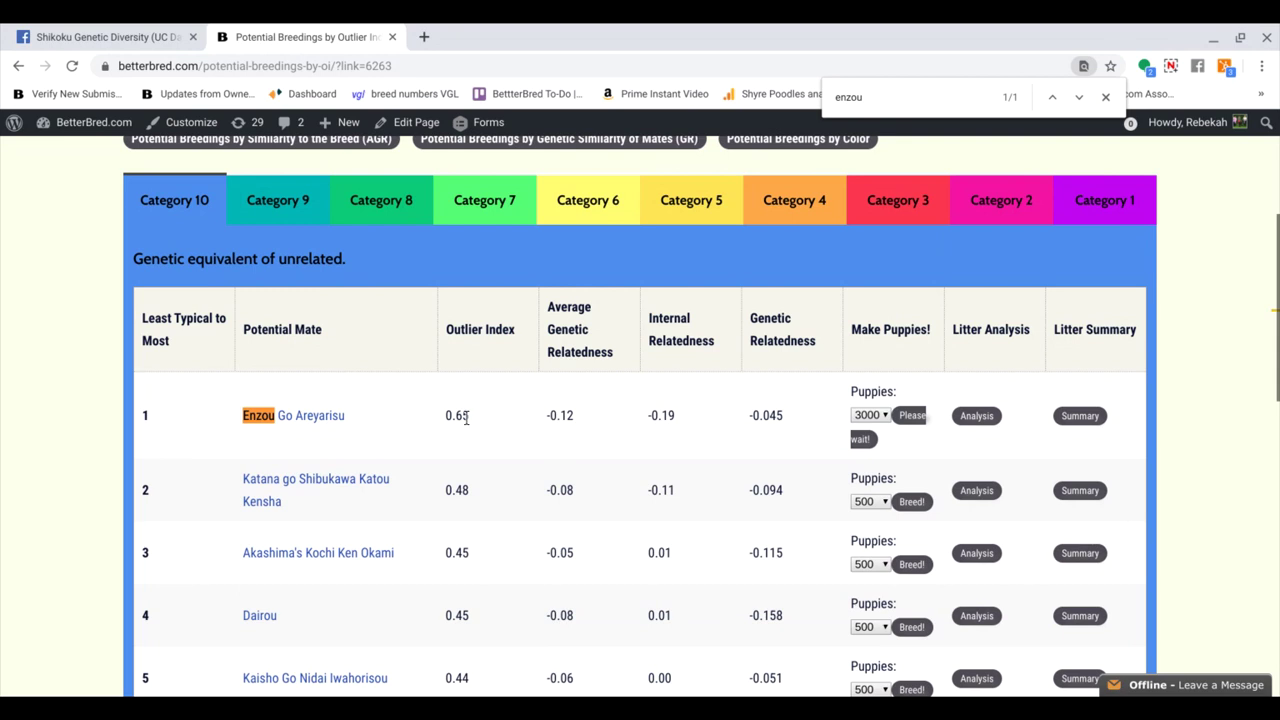
# Check the Facebook comments for another volunteered male and find "jirou" on the potential breedings page.
pyautogui.click(64, 33)
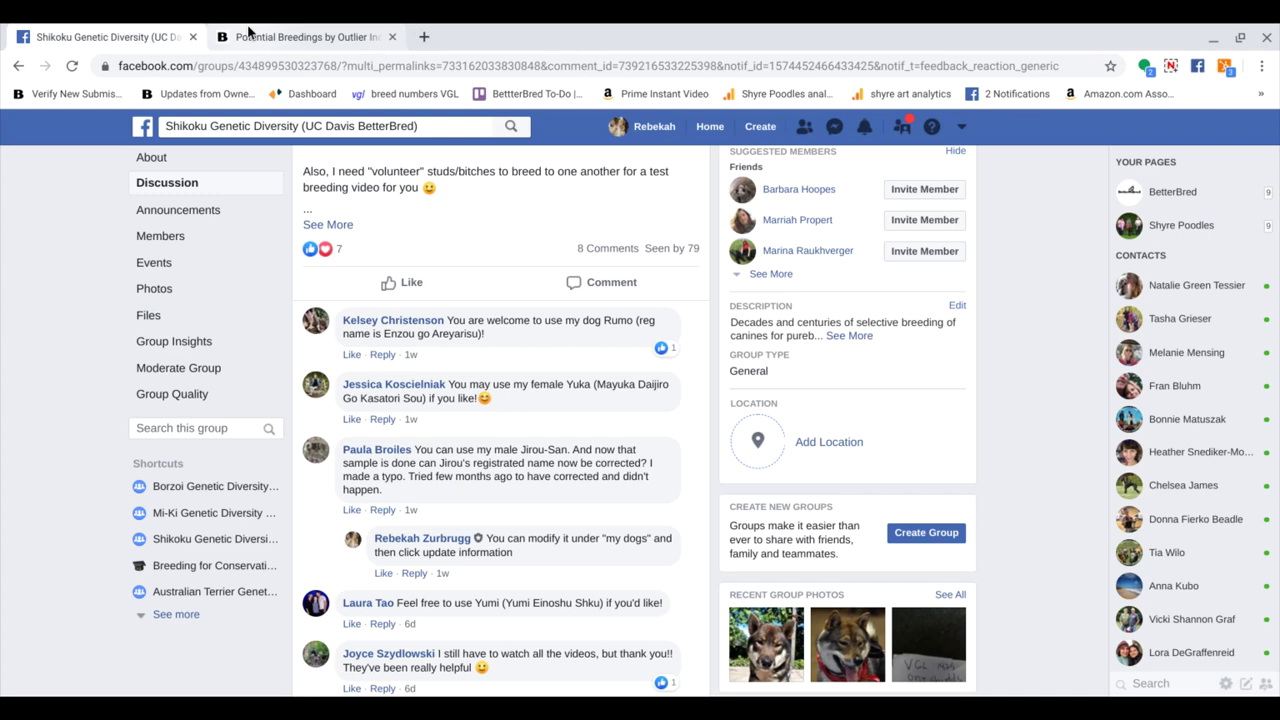
pyautogui.click(292, 32)
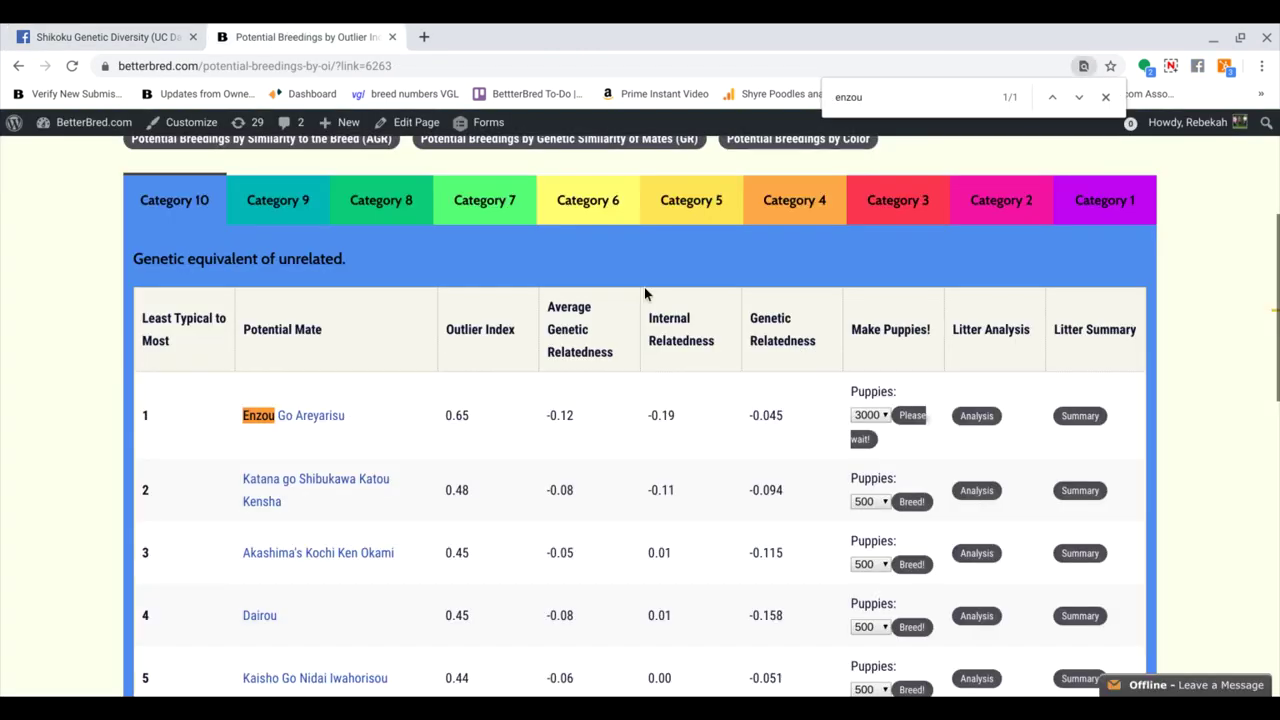
pyautogui.hotkey('ctrl', 'f')
pyautogui.press('BackSpace')
pyautogui.write('ou')
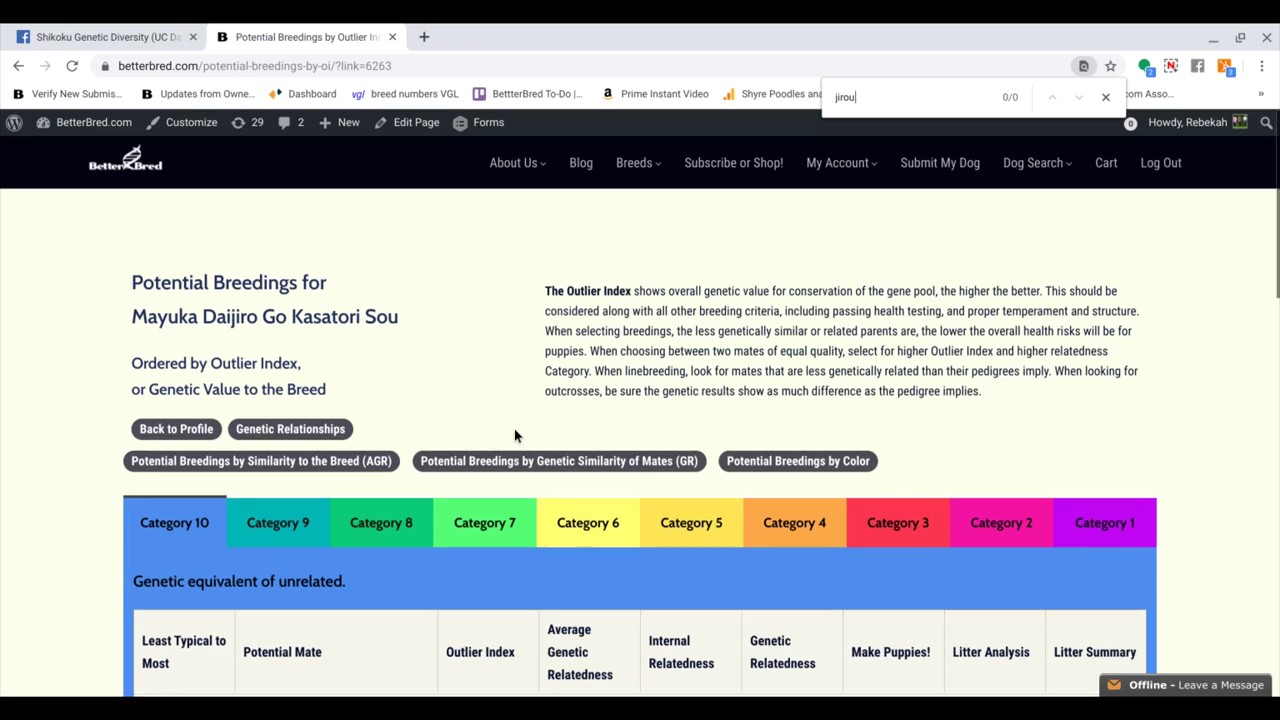
pyautogui.scroll(-3, 514, 434)
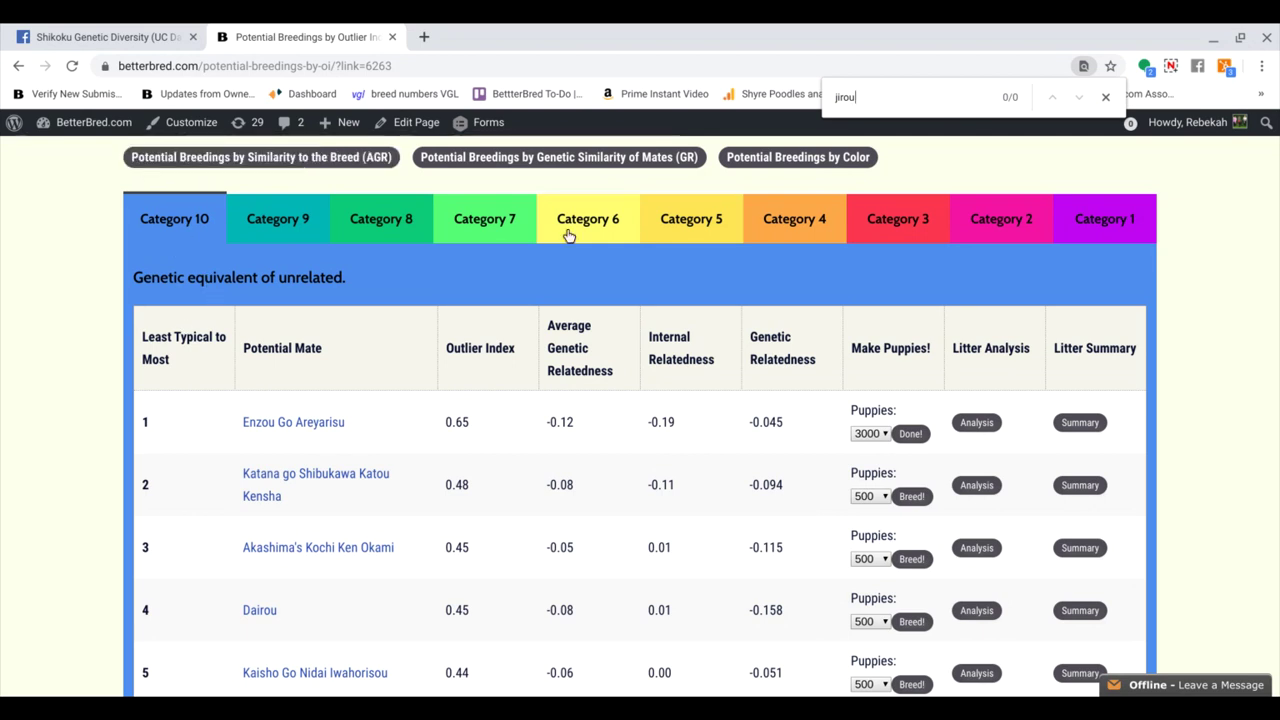
# Look through the potential mates in every relatedness category from Category 1 up to Category 10.
pyautogui.click(1085, 220)
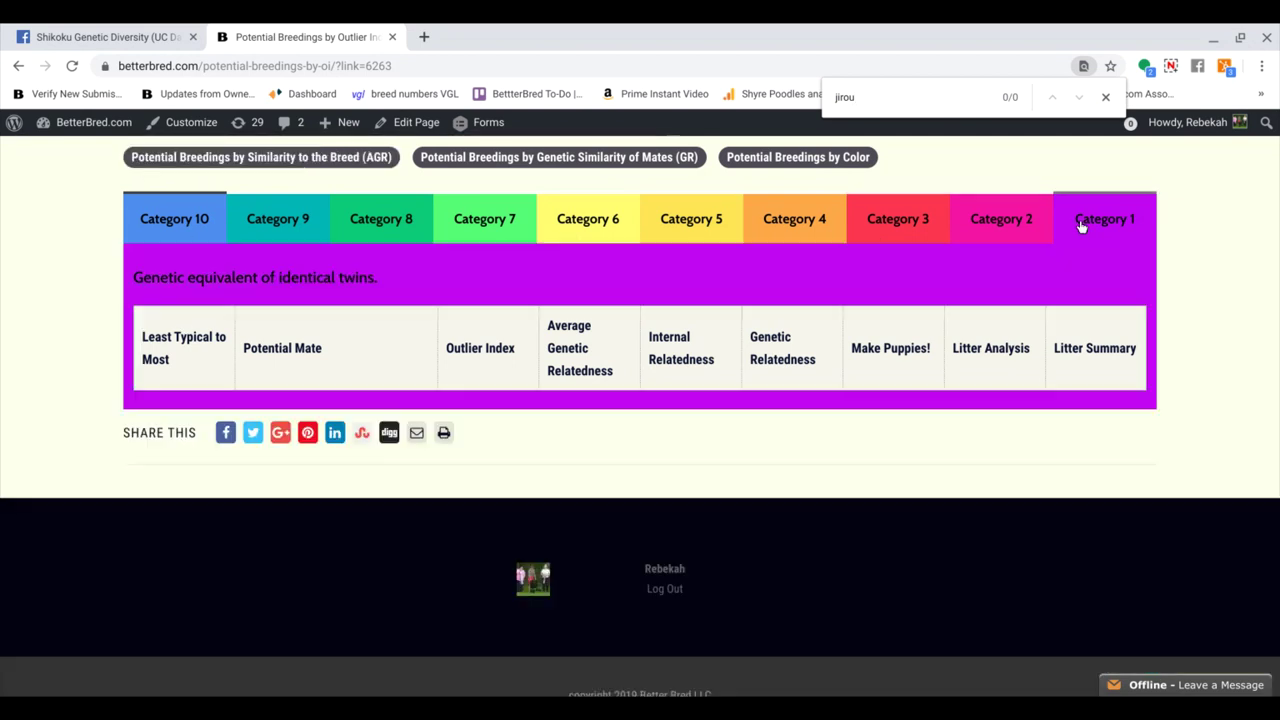
pyautogui.click(983, 237)
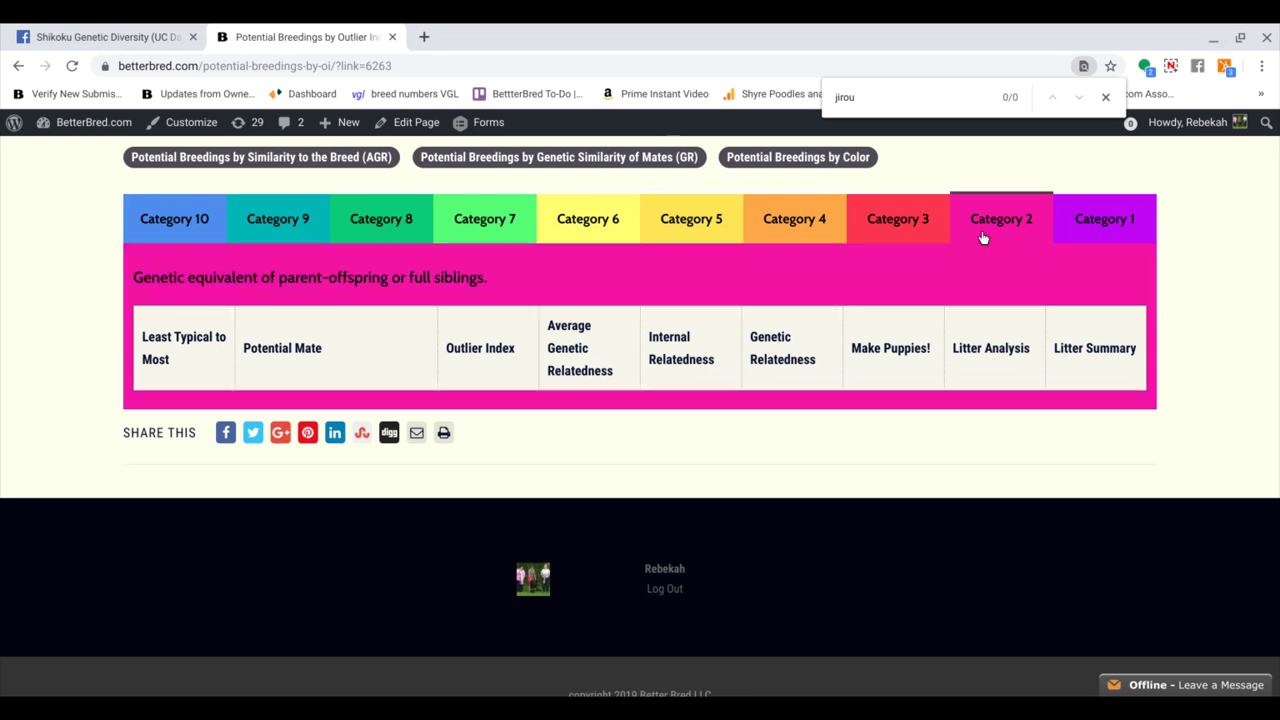
pyautogui.click(882, 224)
pyautogui.click(786, 228)
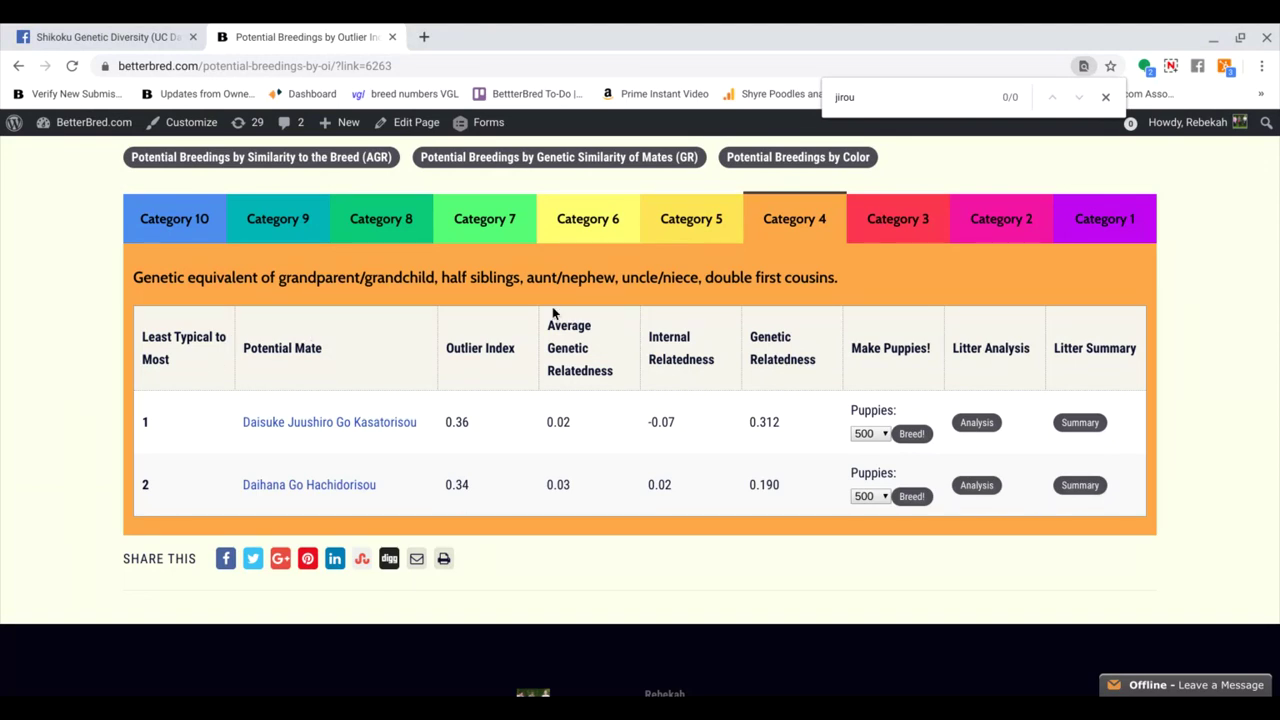
pyautogui.click(678, 222)
pyautogui.scroll(-1, 624, 507)
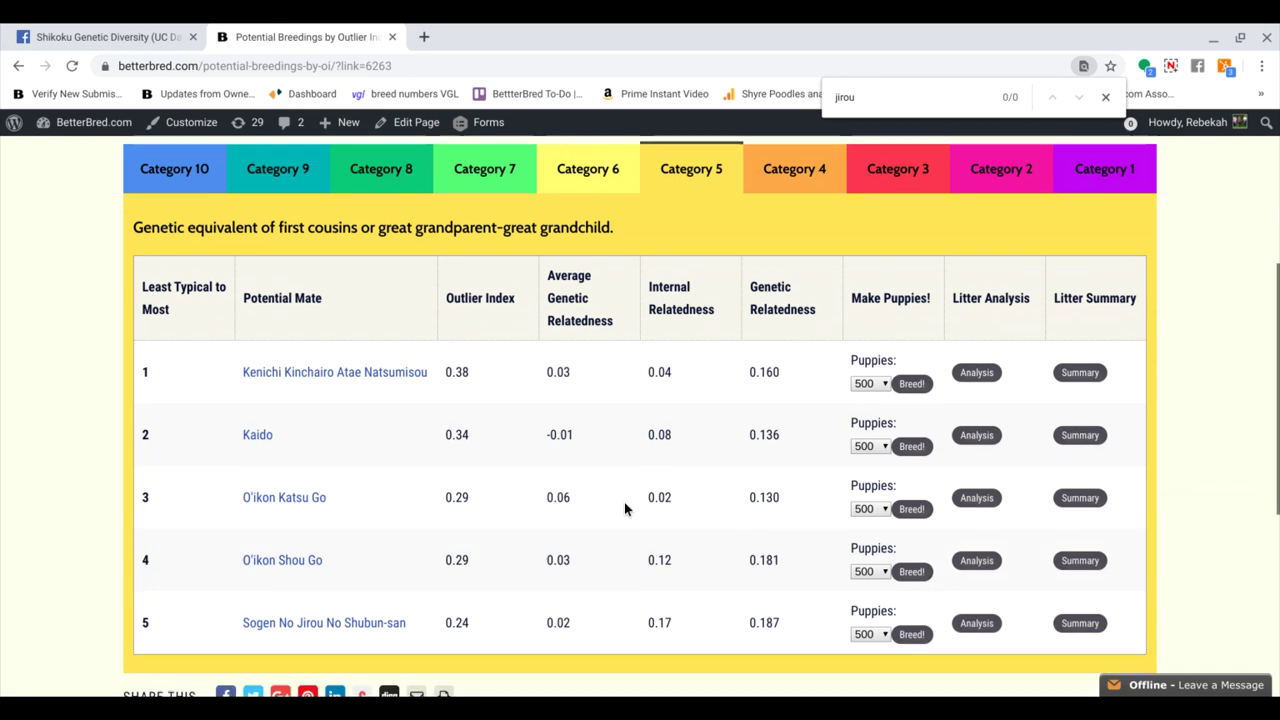
pyautogui.scroll(1, 624, 507)
pyautogui.click(582, 227)
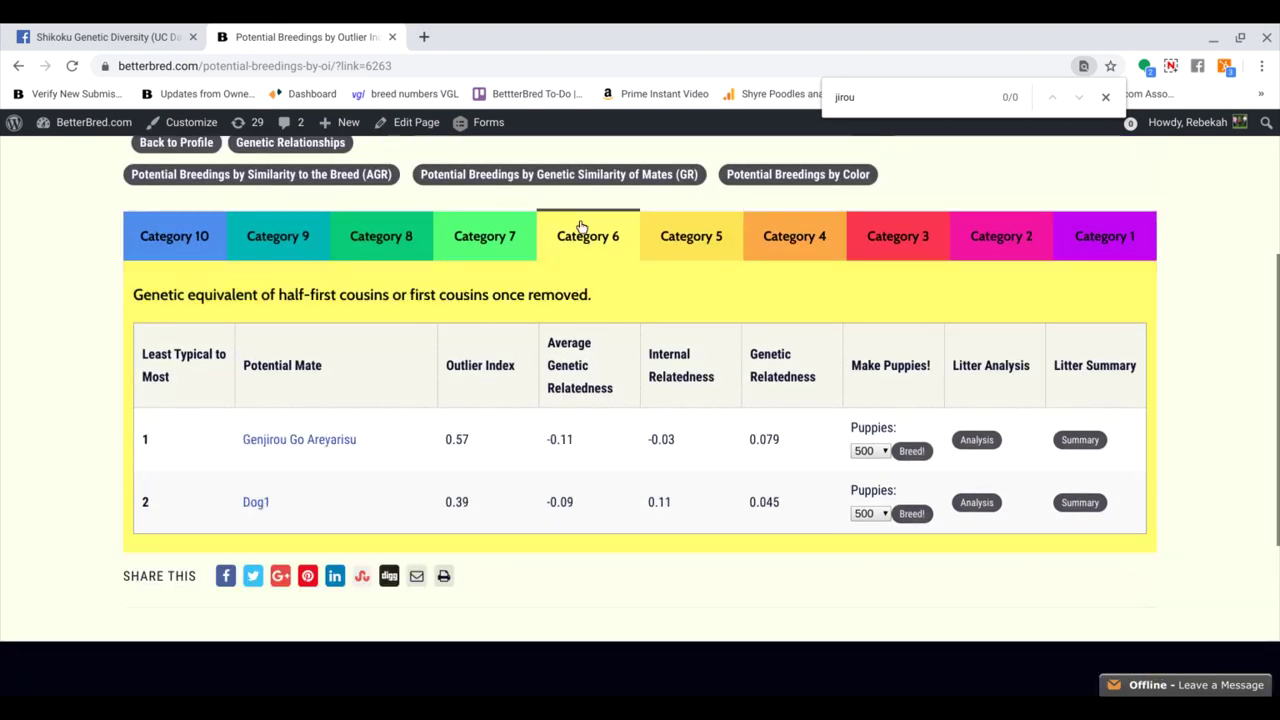
pyautogui.click(456, 239)
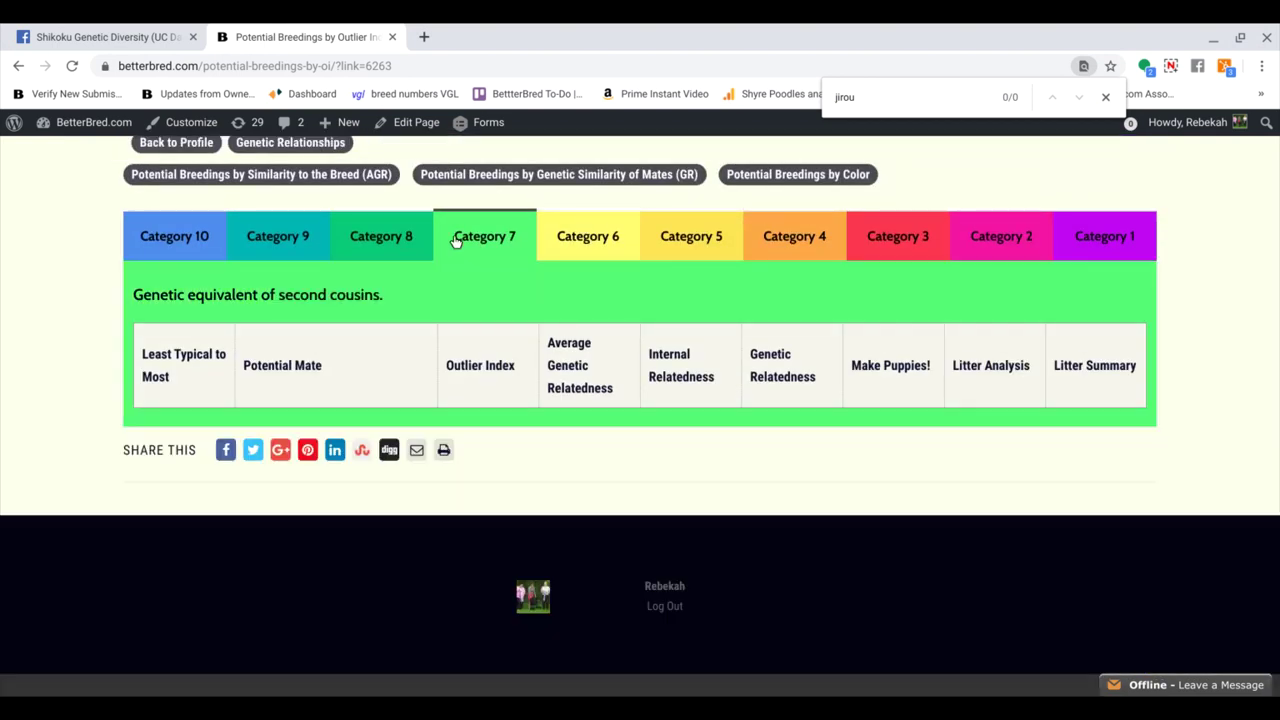
pyautogui.click(380, 238)
pyautogui.click(297, 237)
pyautogui.click(134, 238)
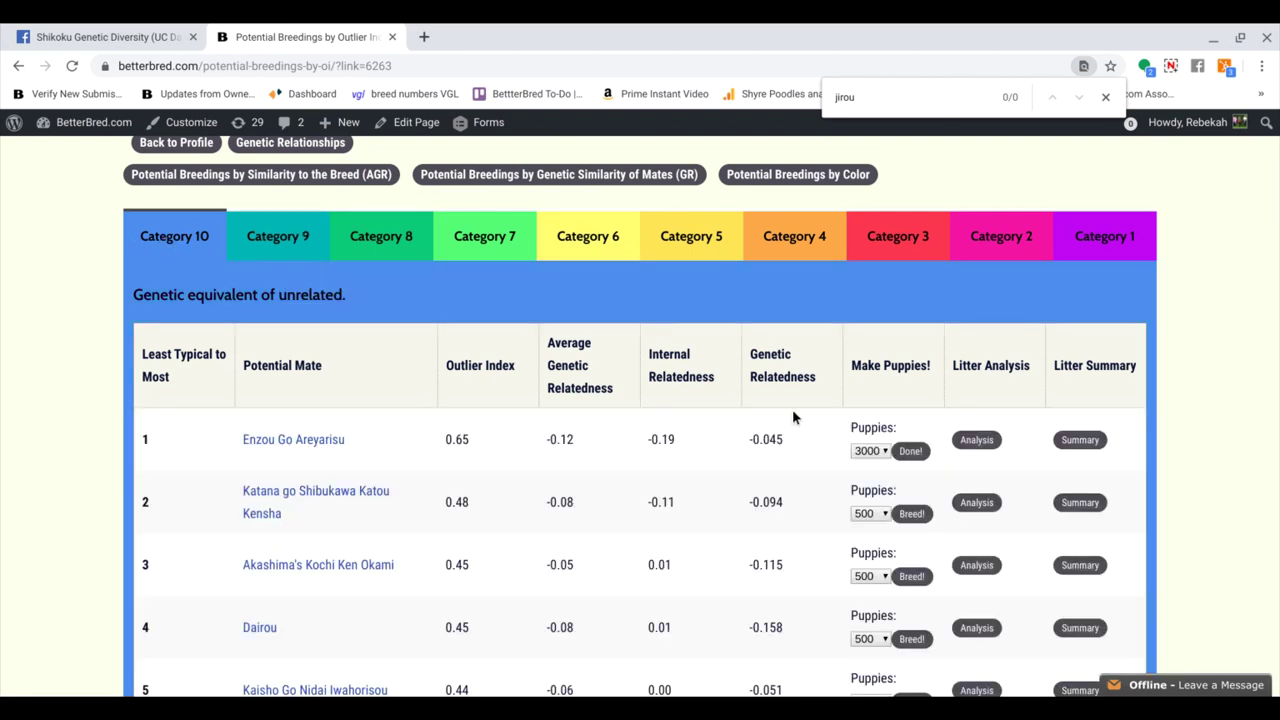
# Open the litter summary for the breeding with Enzou Go Areyarisu.
pyautogui.scroll(-2, 773, 437)
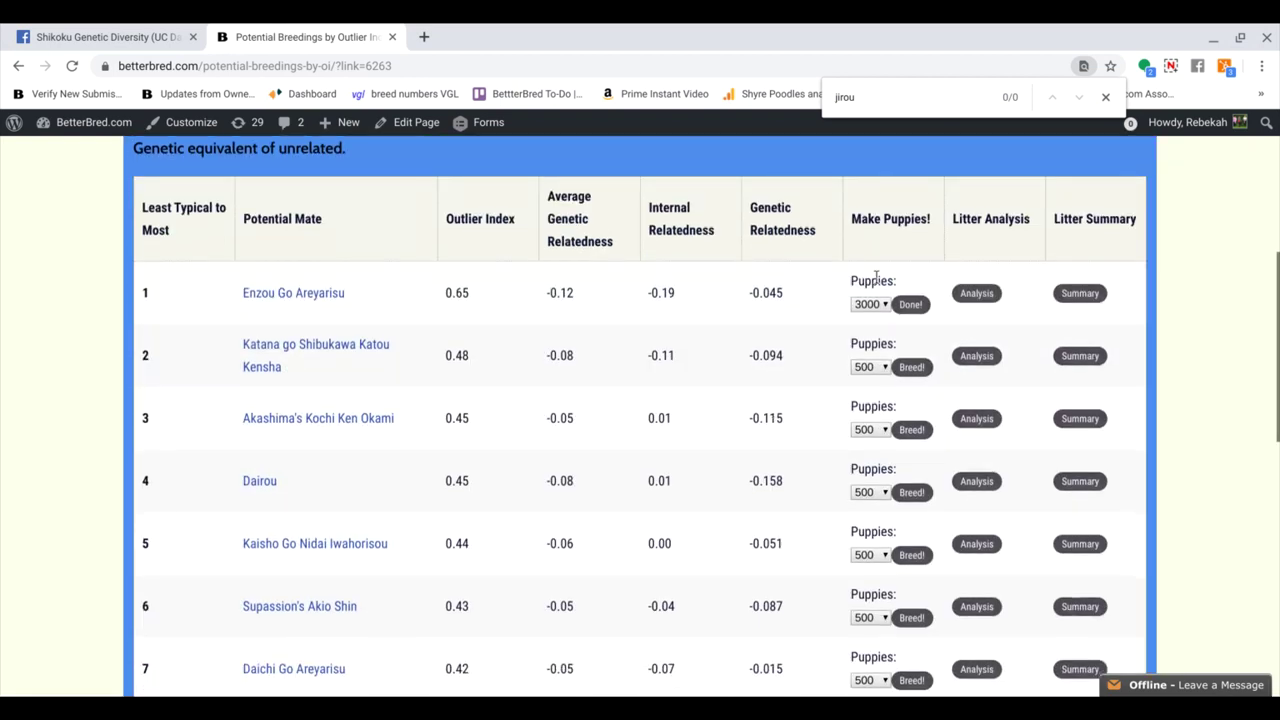
pyautogui.click(868, 306)
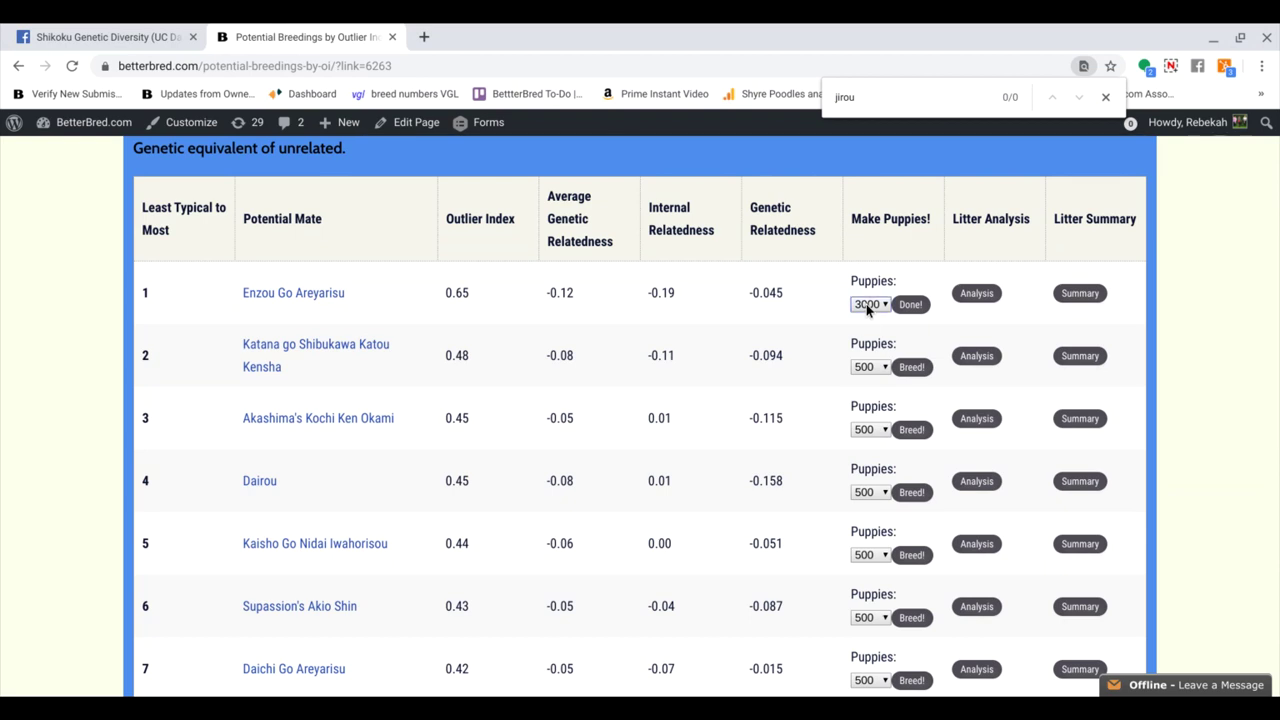
pyautogui.click(822, 331)
pyautogui.click(1080, 296)
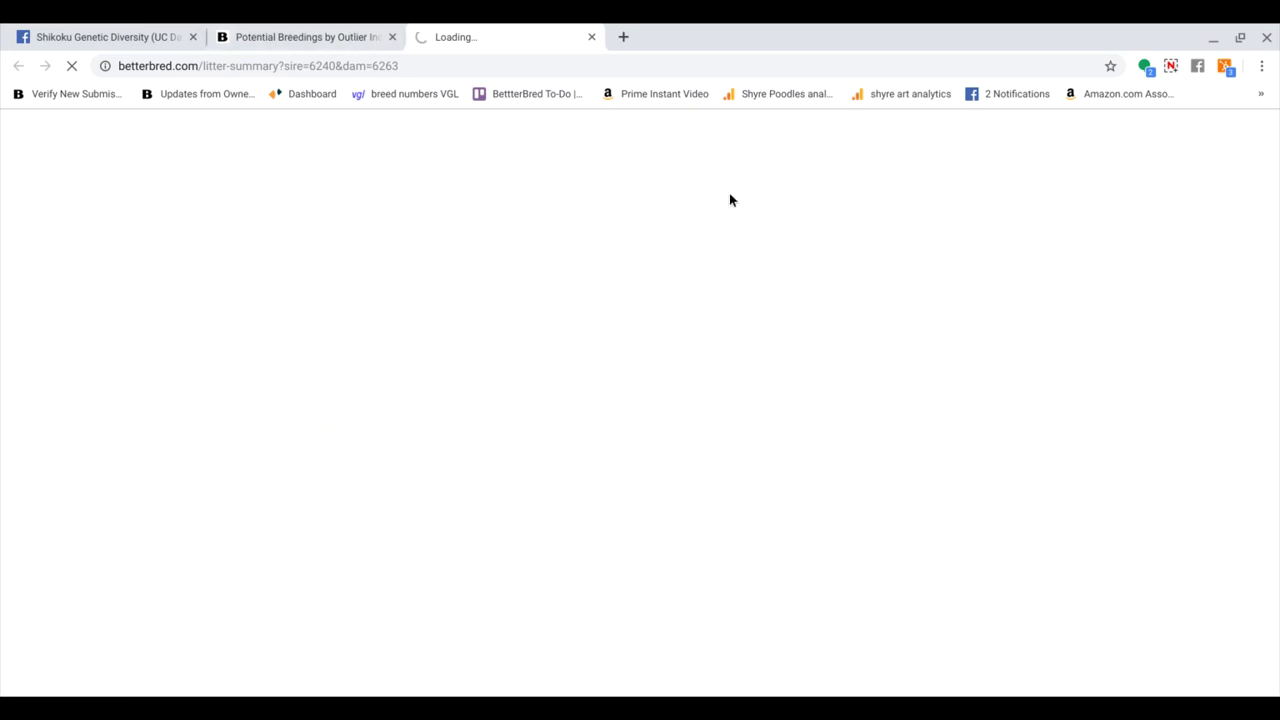
pyautogui.click(279, 30)
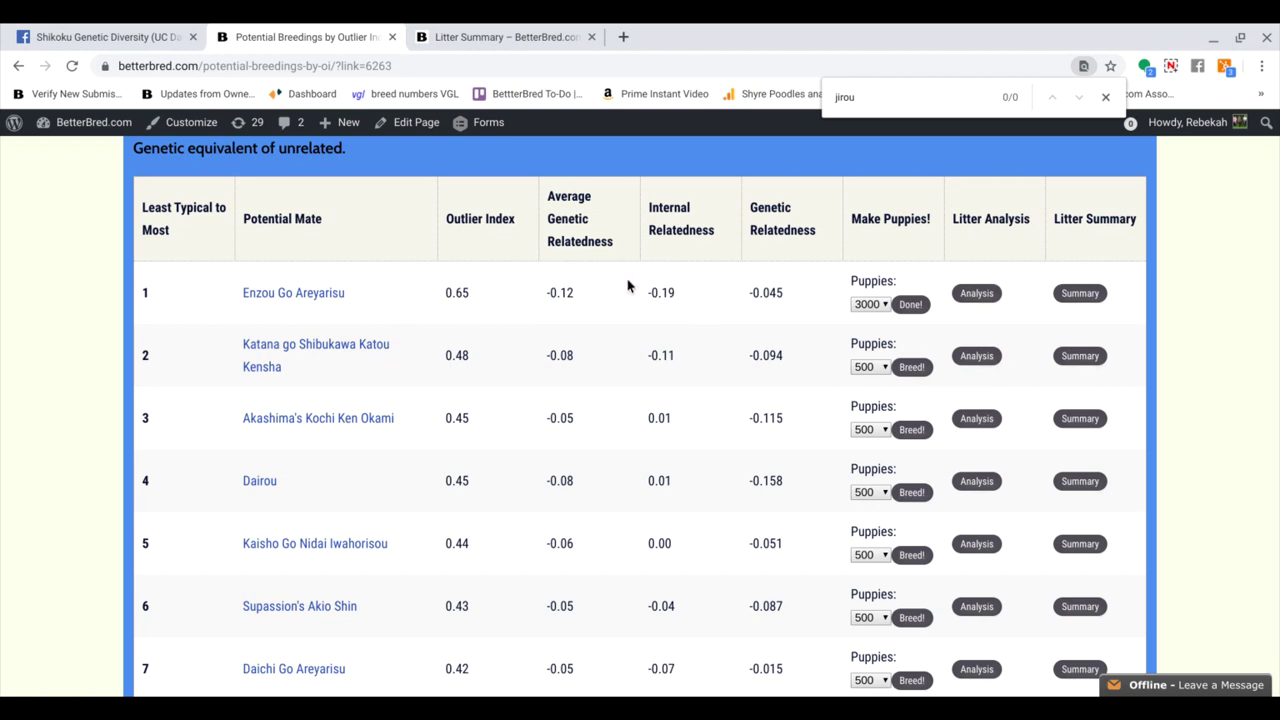
pyautogui.click(455, 36)
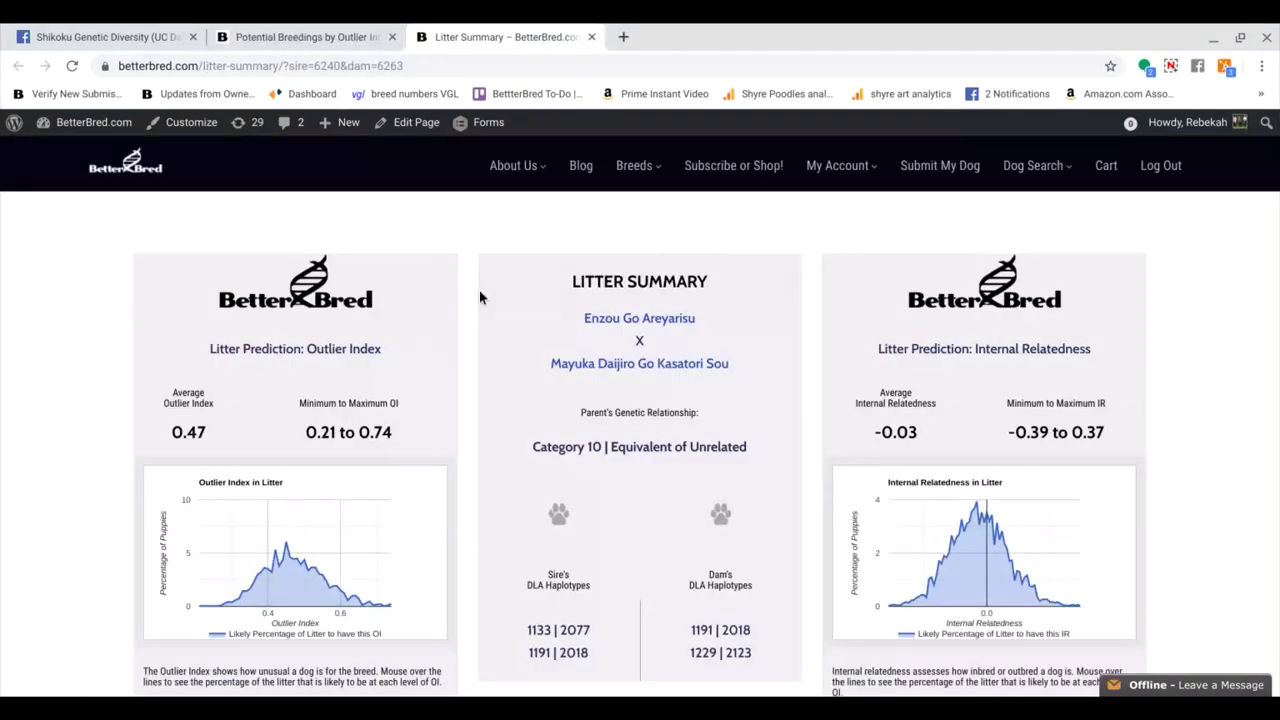
# Examine the litter summary's Outlier Index and Internal Relatedness prediction charts and the parents' DLA haplotypes.
pyautogui.scroll(-1, 479, 294)
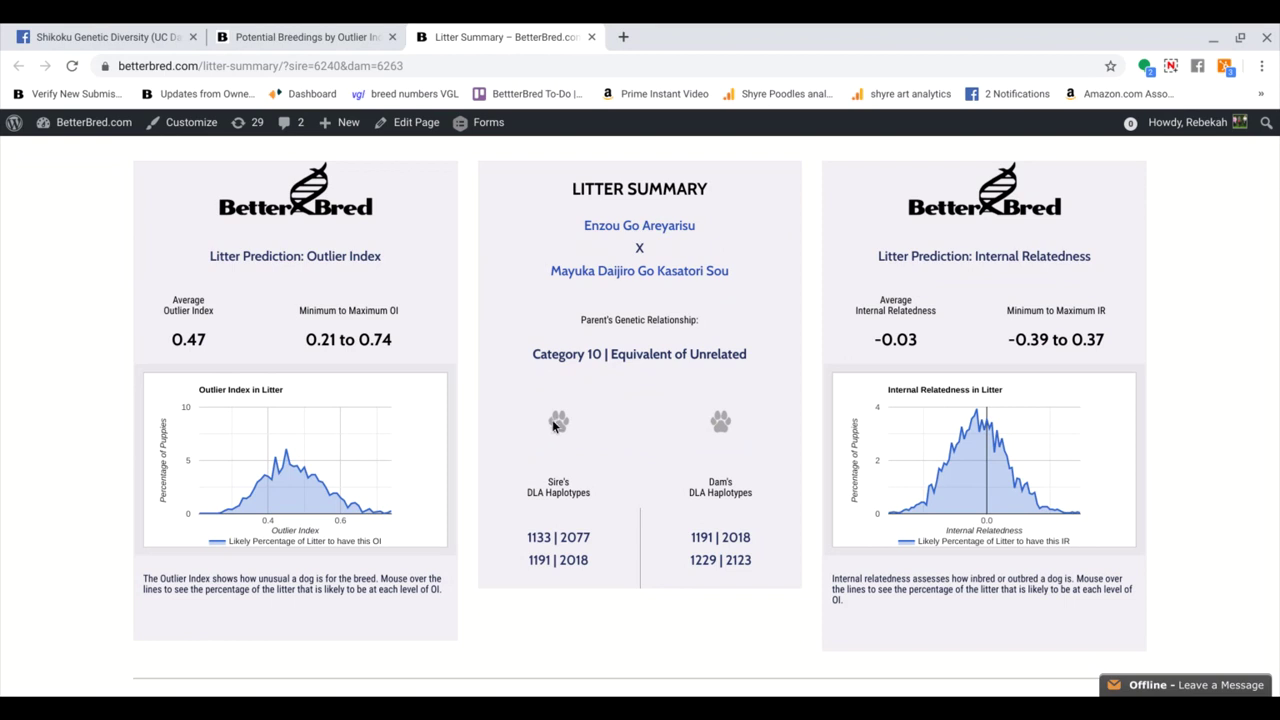
pyautogui.scroll(-1, 553, 425)
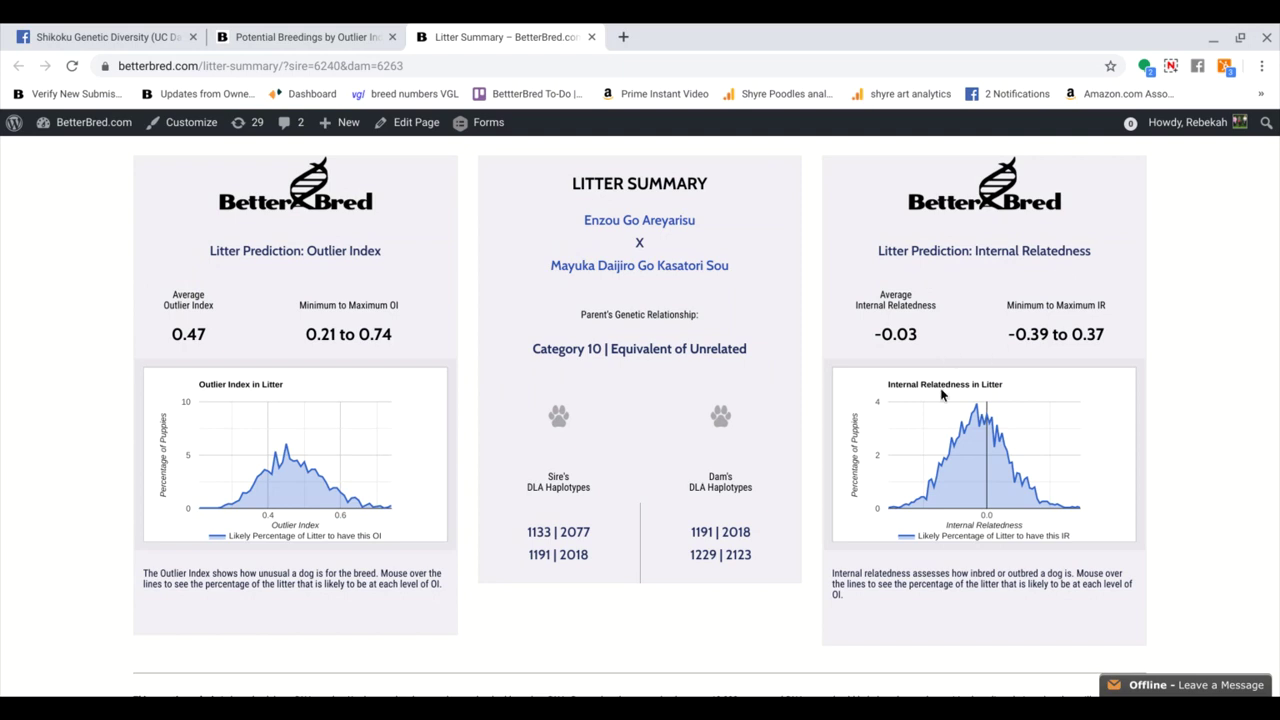
pyautogui.moveTo(985, 425)
pyautogui.moveTo(275, 458)
pyautogui.moveTo(255, 490)
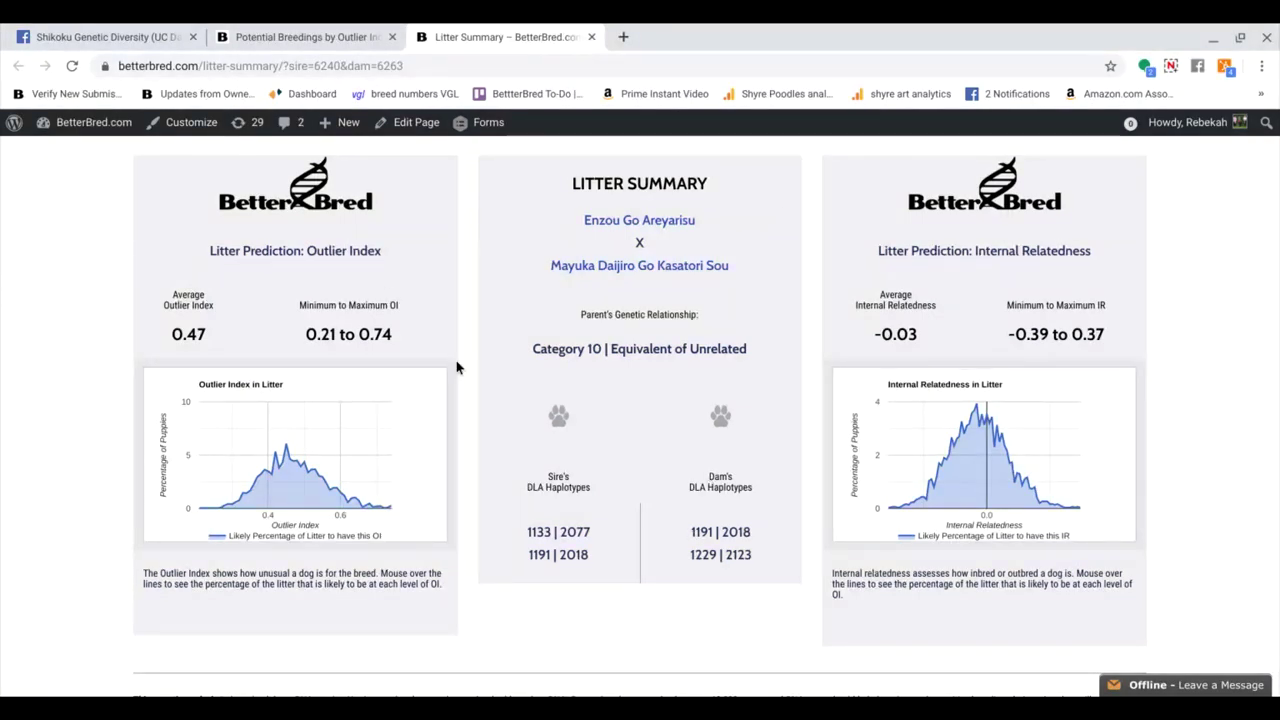
pyautogui.scroll(1, 504, 417)
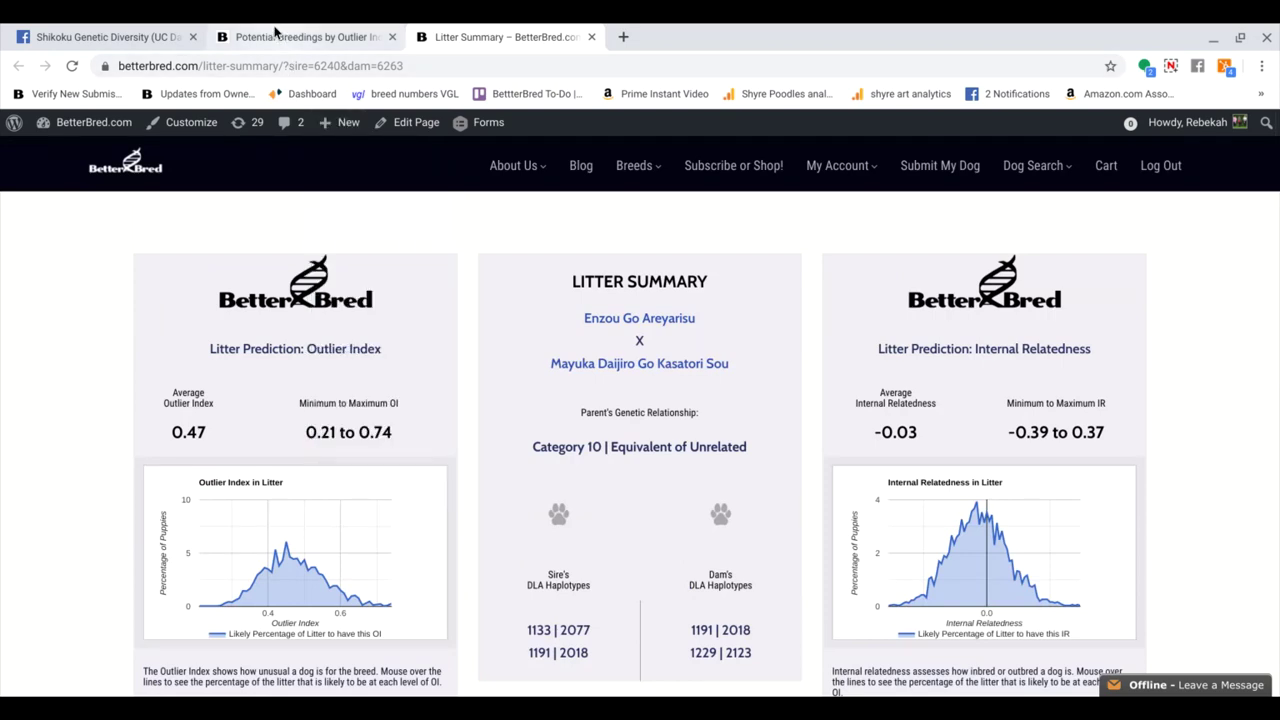
# Read the Facebook group comments for other dogs volunteered for a test breeding.
pyautogui.click(150, 37)
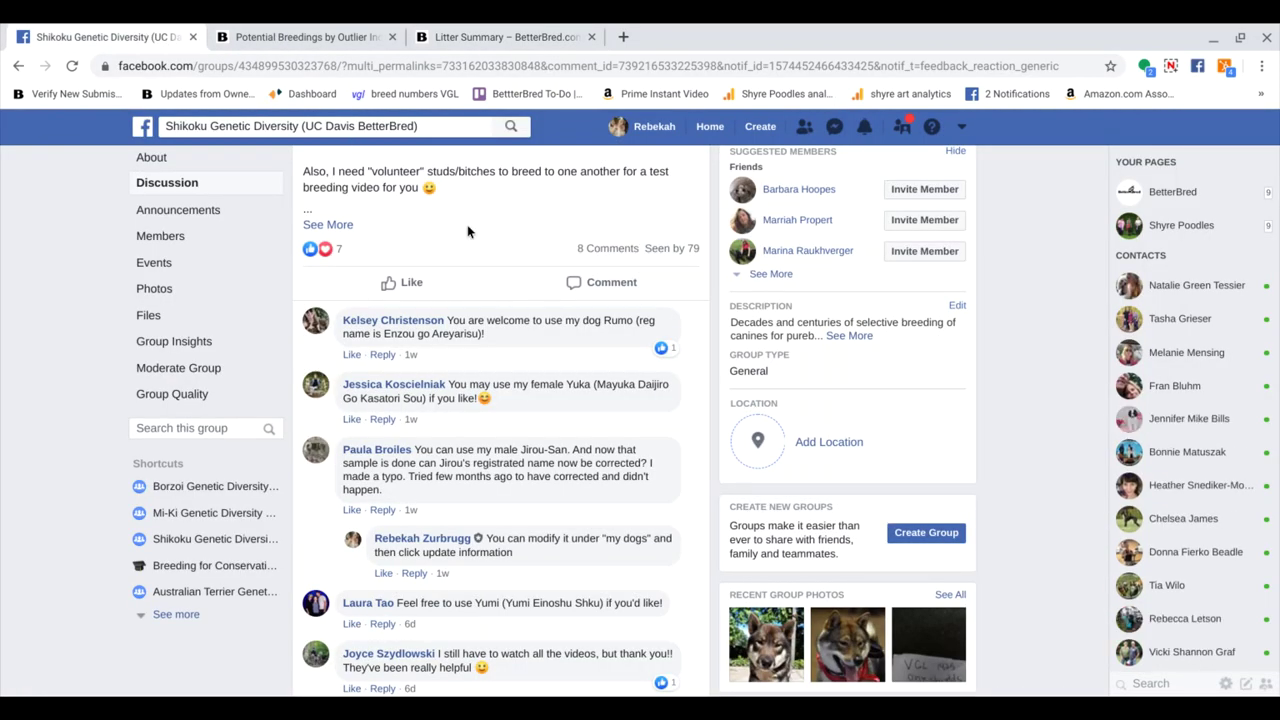
pyautogui.scroll(-1, 520, 305)
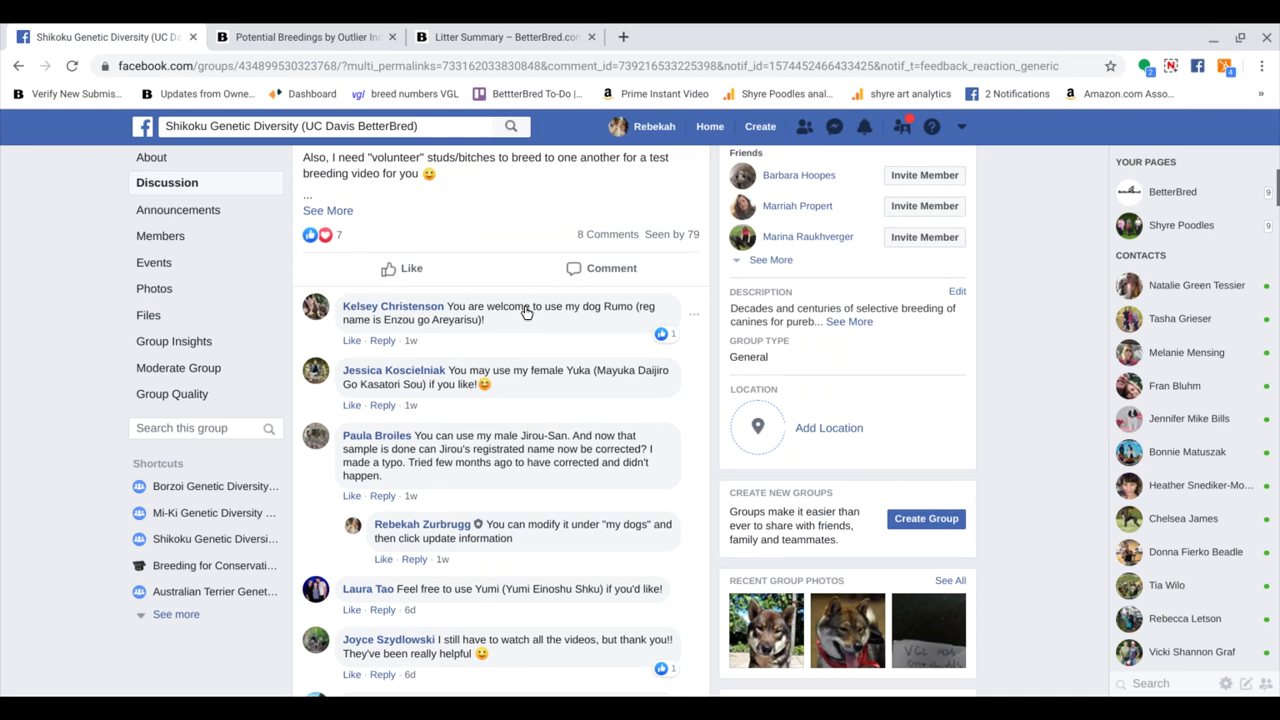
pyautogui.scroll(-2, 527, 313)
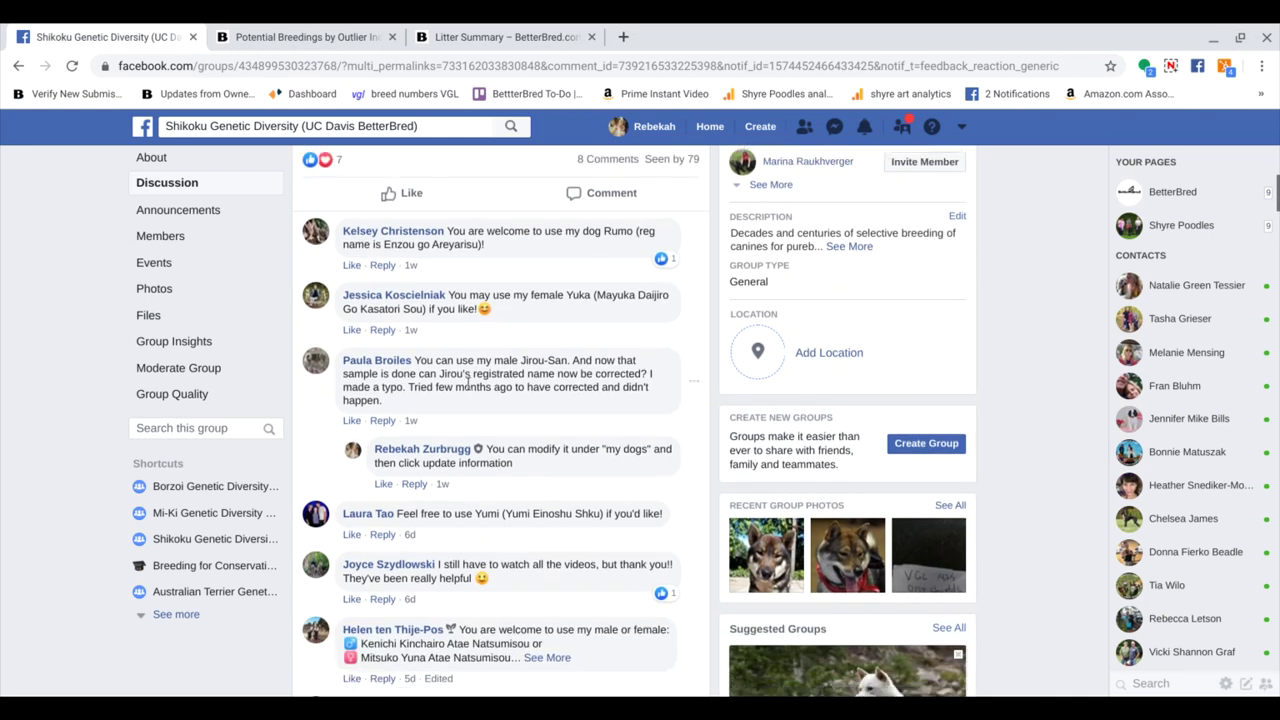
pyautogui.click(507, 29)
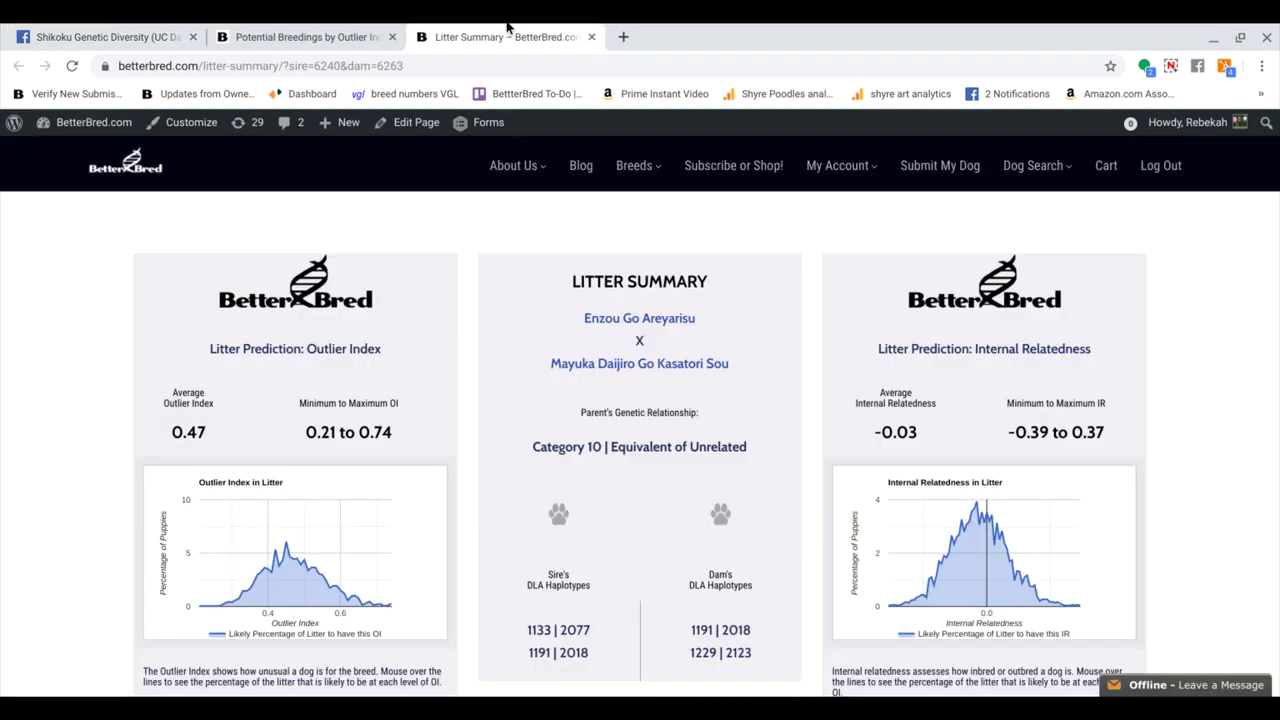
# Open the BetterBred dog search and search for the registered name "jirou".
pyautogui.click(1025, 168)
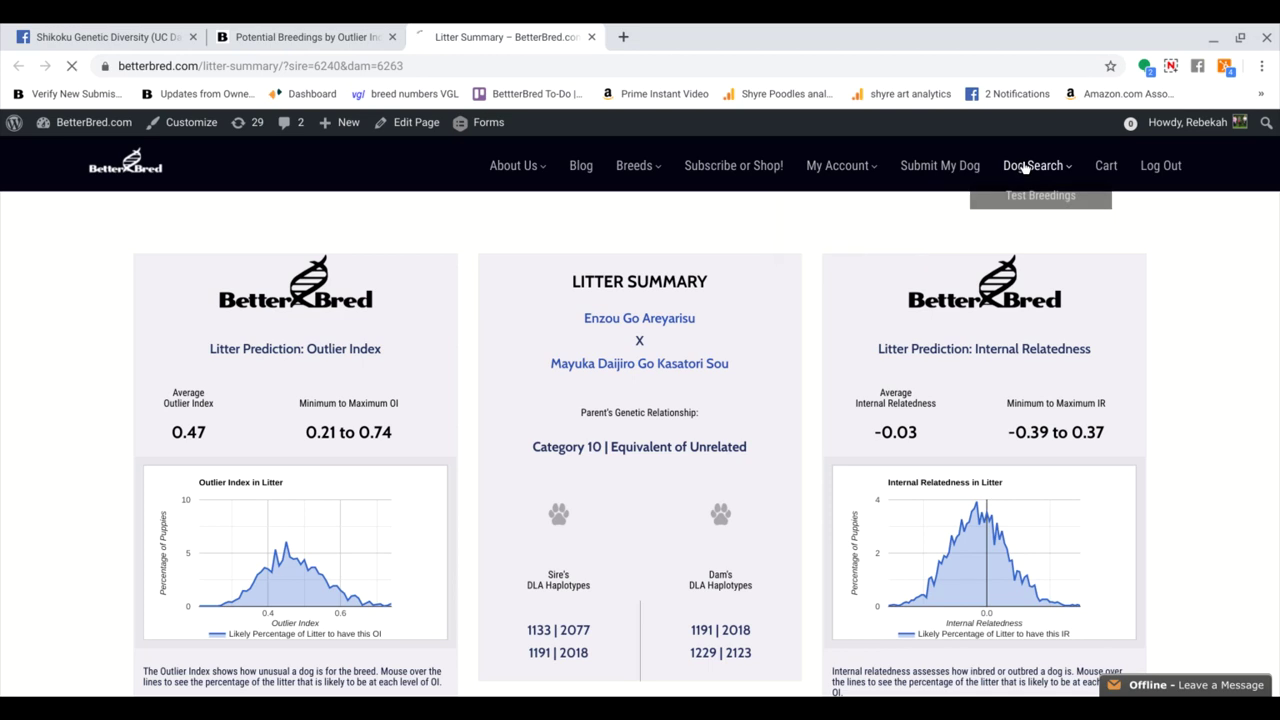
pyautogui.click(251, 30)
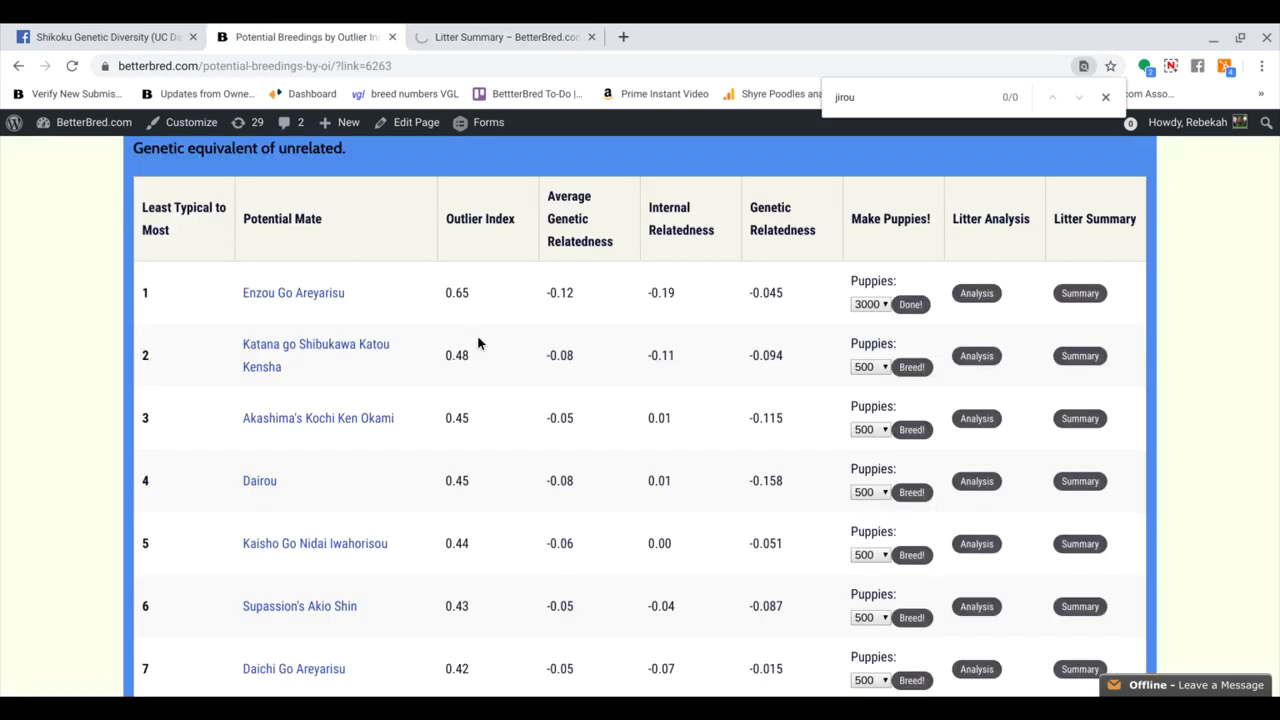
pyautogui.scroll(-3, 577, 458)
pyautogui.scroll(8, 577, 460)
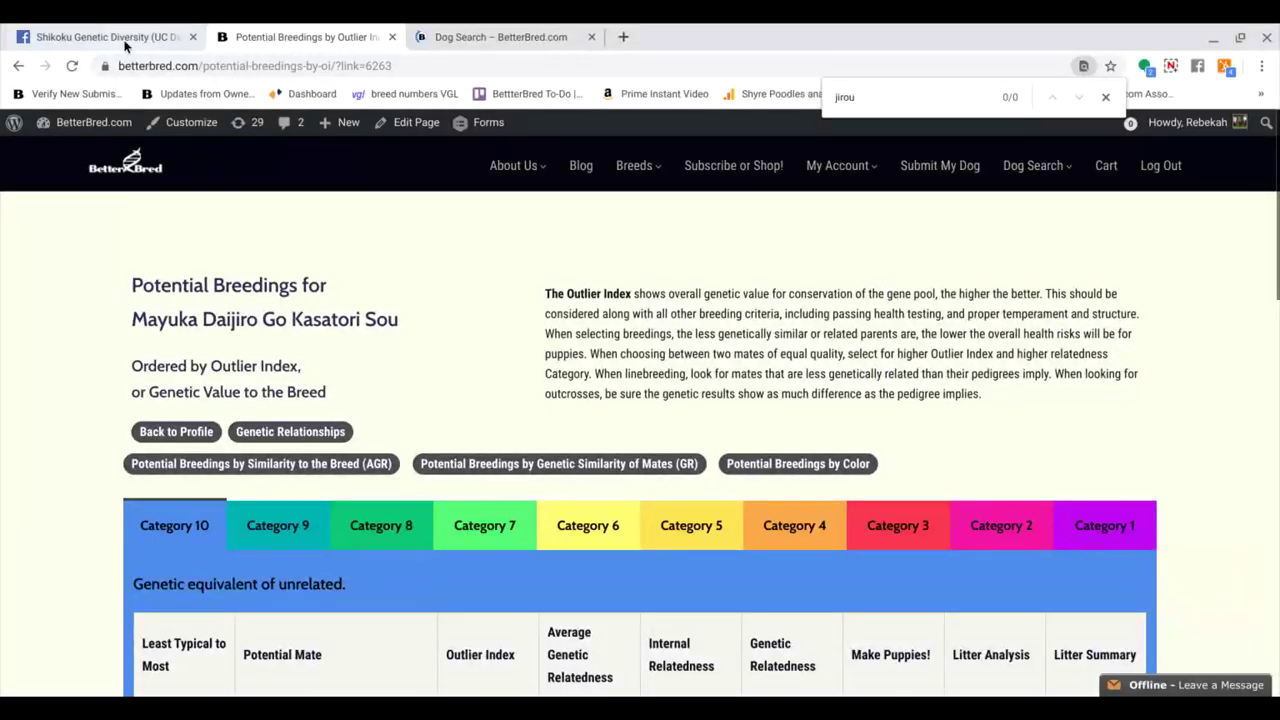
pyautogui.click(440, 36)
pyautogui.moveTo(828, 168)
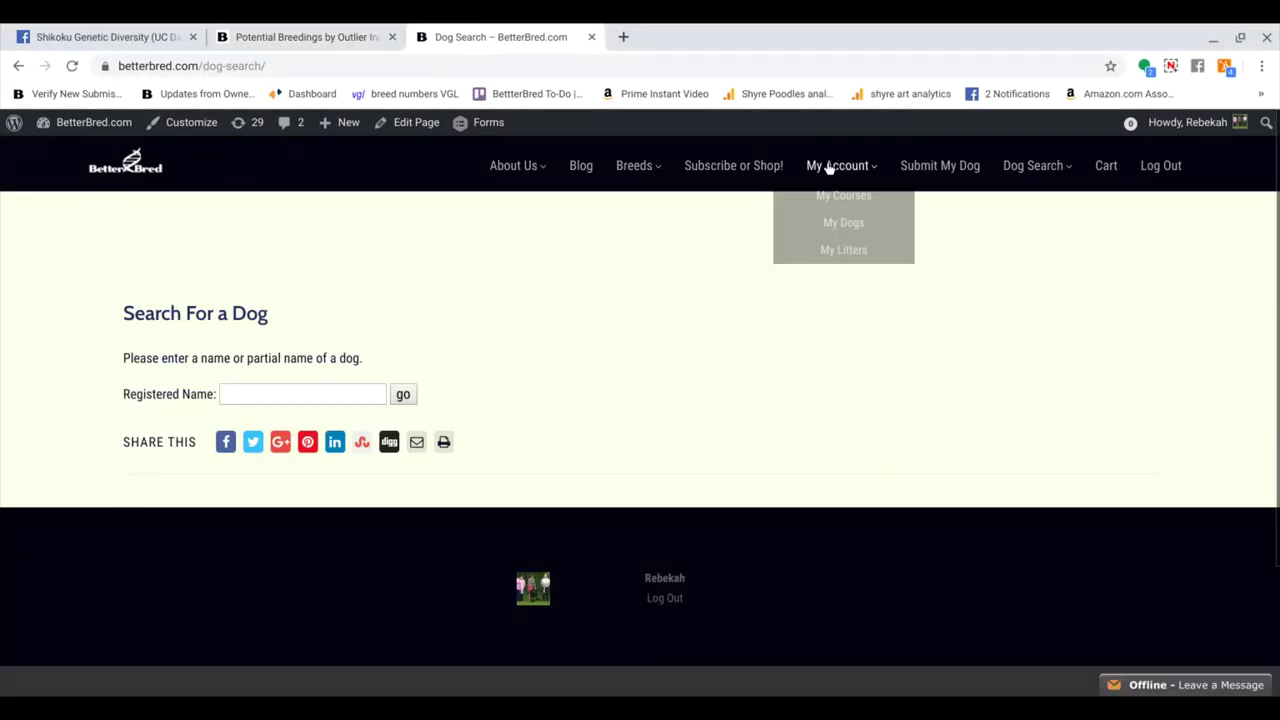
pyautogui.click(327, 397)
pyautogui.write('jirou')
pyautogui.press('Return')
pyautogui.moveTo(830, 165)
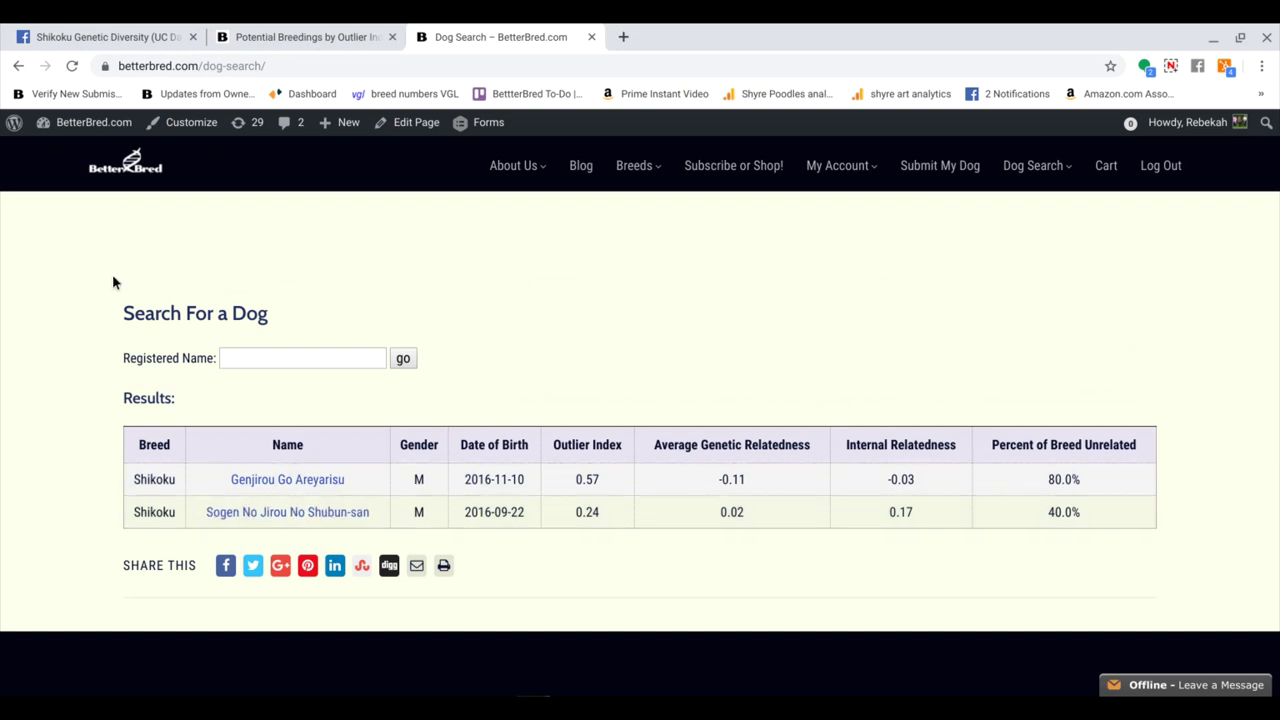
pyautogui.click(120, 37)
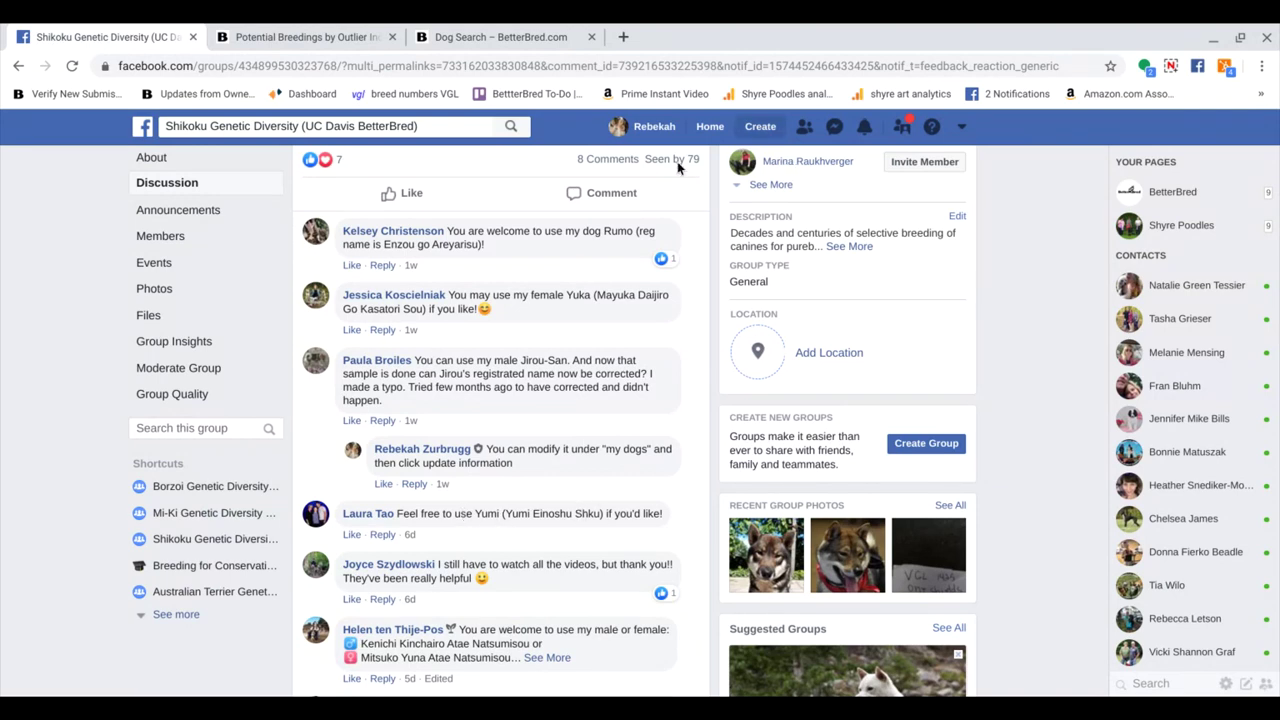
pyautogui.click(442, 37)
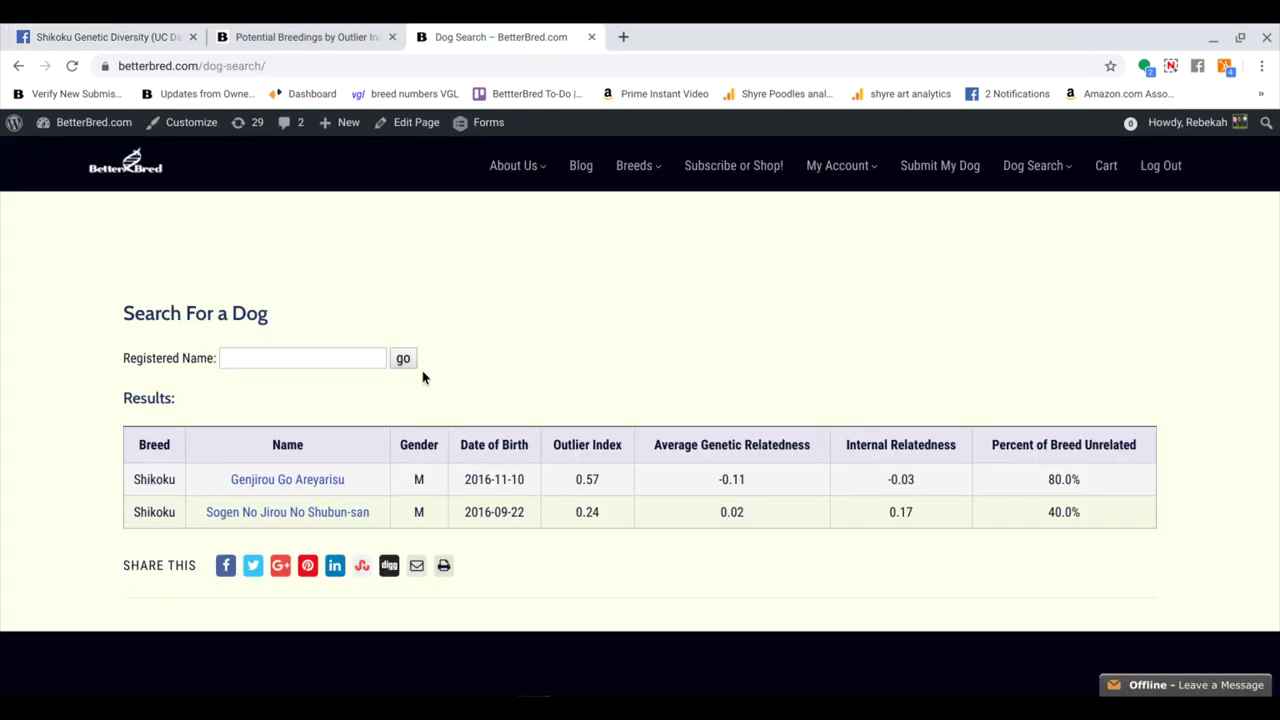
pyautogui.click(313, 360)
pyautogui.write('yumi')
pyautogui.press('Return')
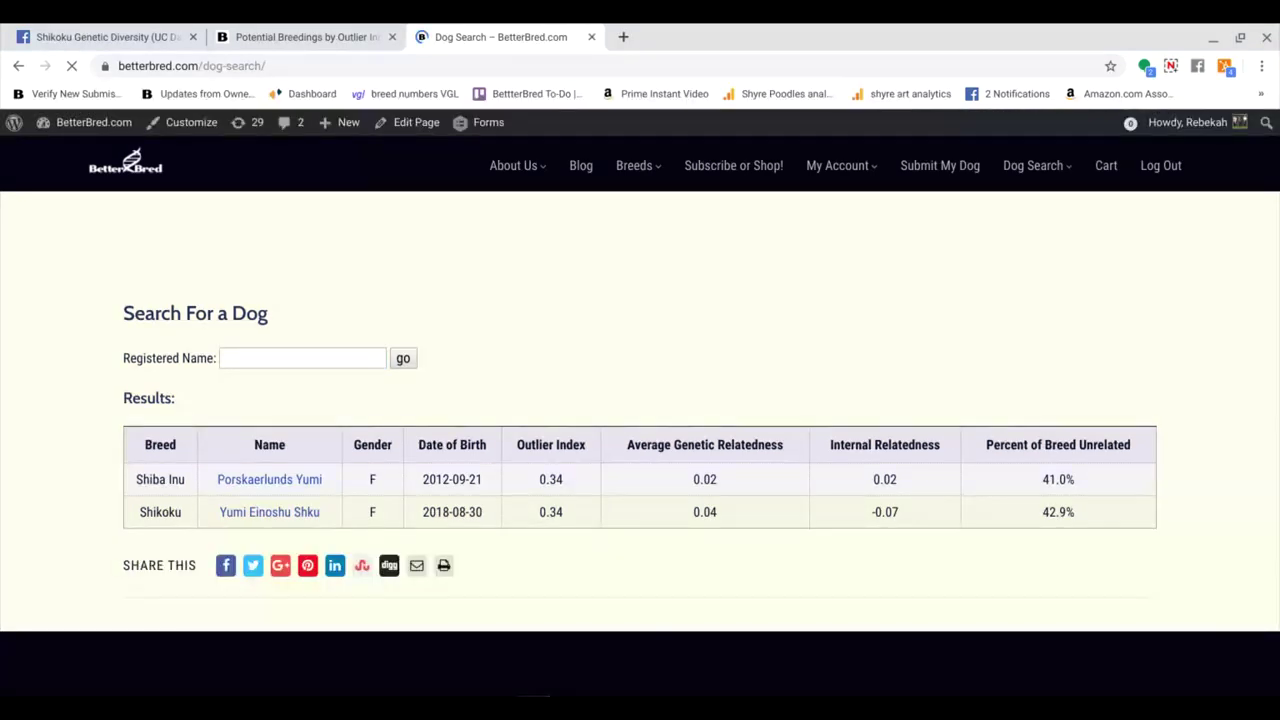
pyautogui.click(274, 514)
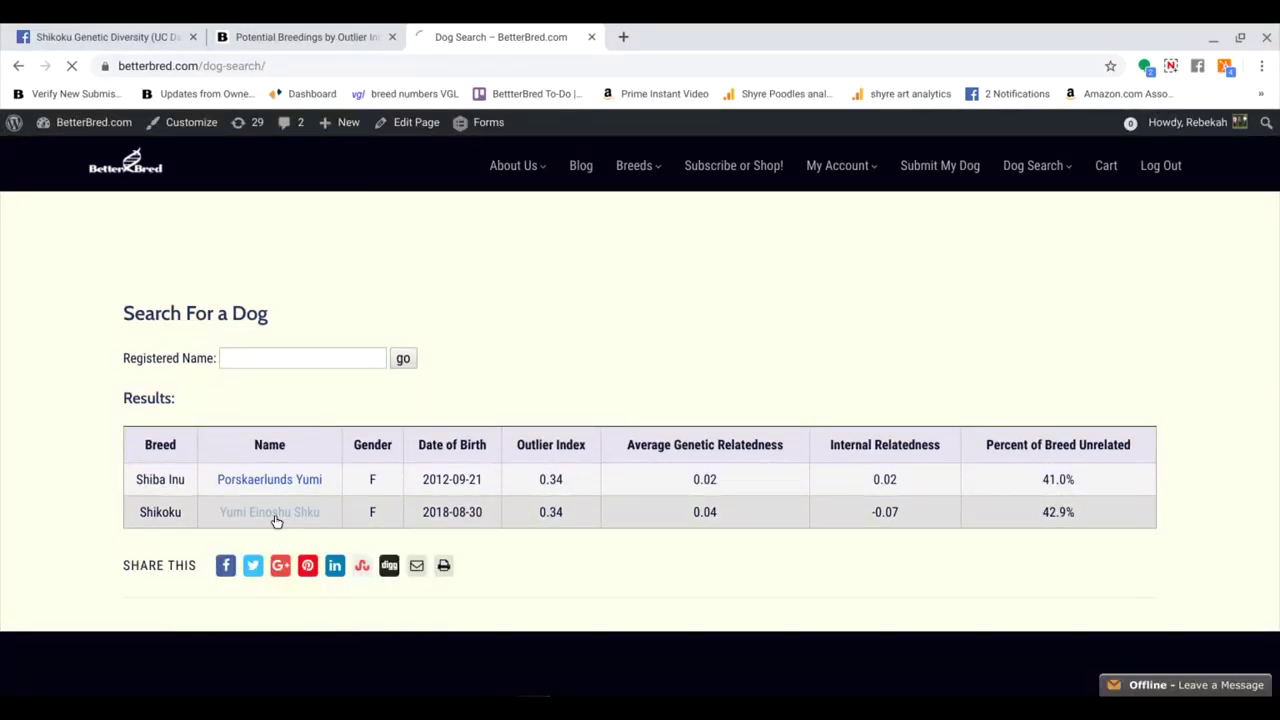
# Recheck the Facebook comments, then review Yumi Einoshu Shku's basic information and genetics, including DLA haplotypes, OI, AGR, IR and HL.
pyautogui.click(145, 36)
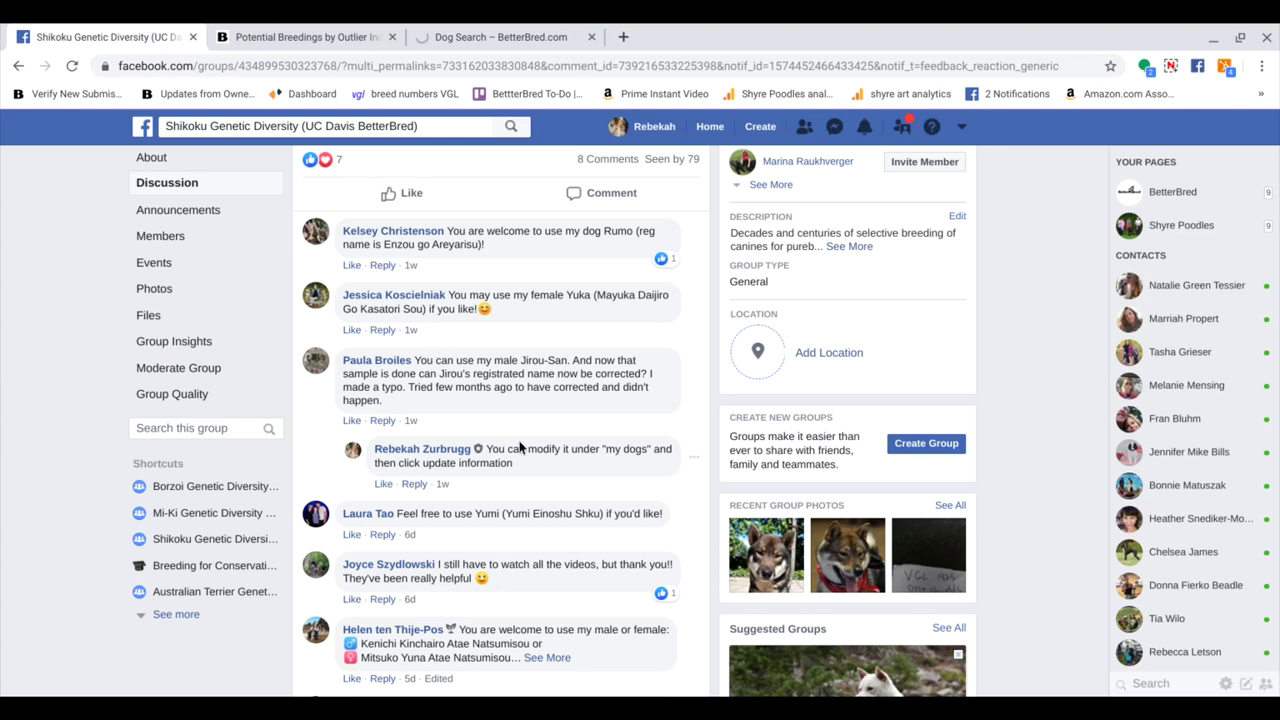
pyautogui.click(518, 28)
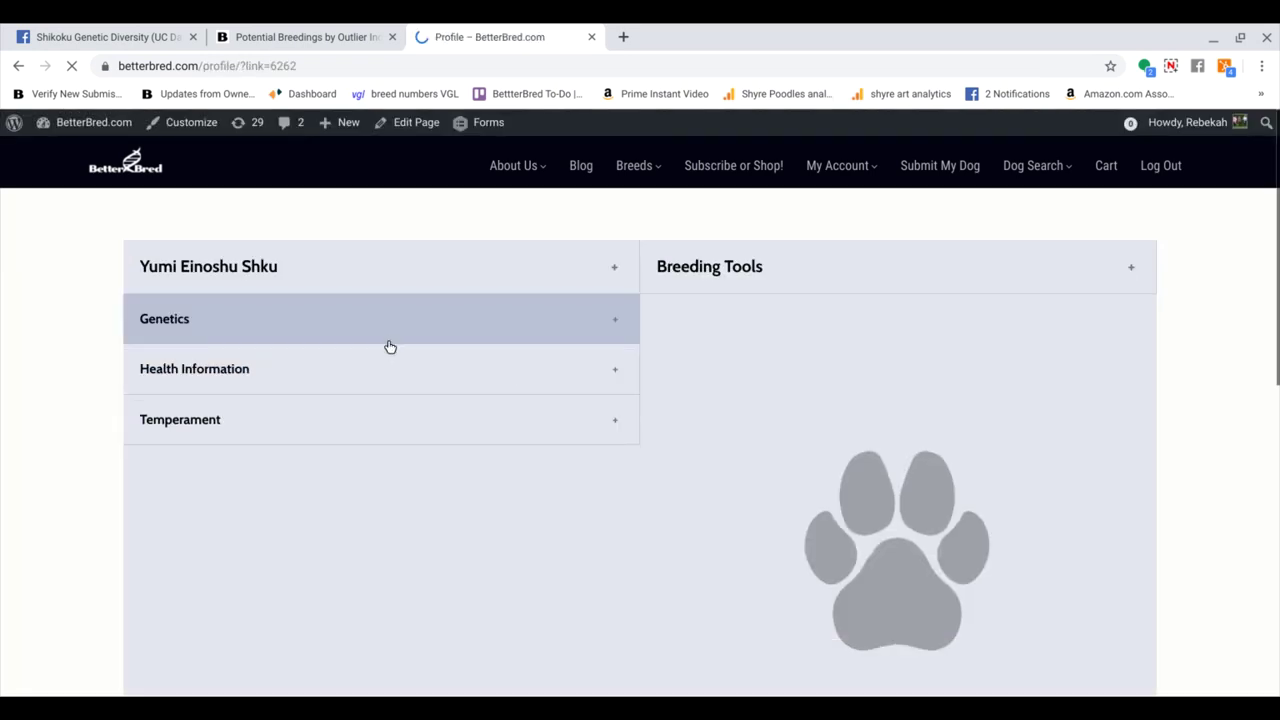
pyautogui.click(389, 341)
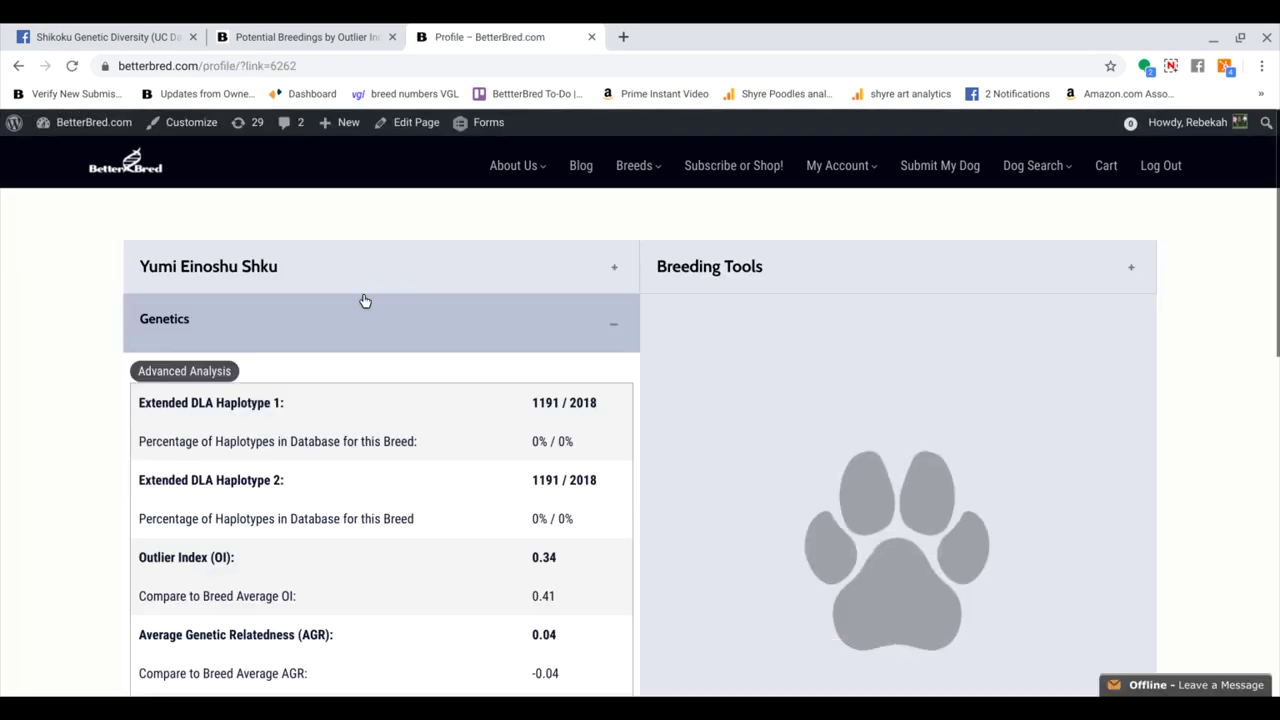
pyautogui.click(392, 278)
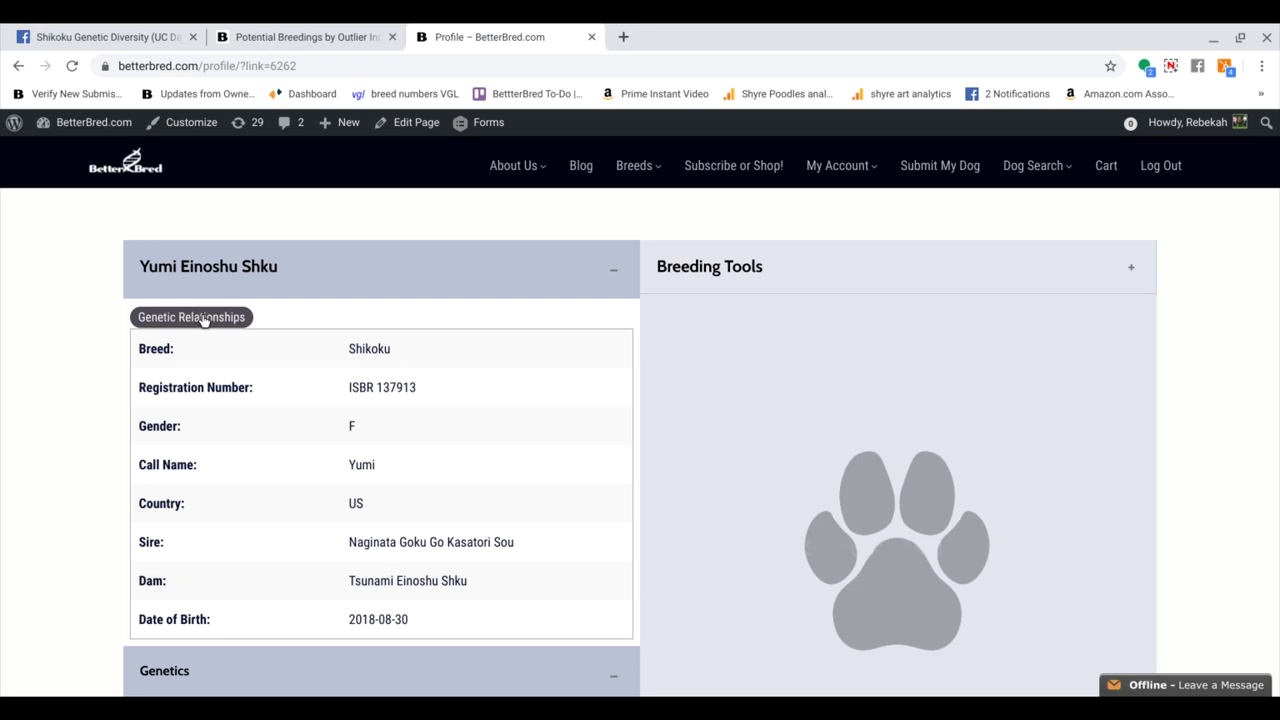
pyautogui.scroll(-2, 489, 431)
pyautogui.scroll(-5, 488, 432)
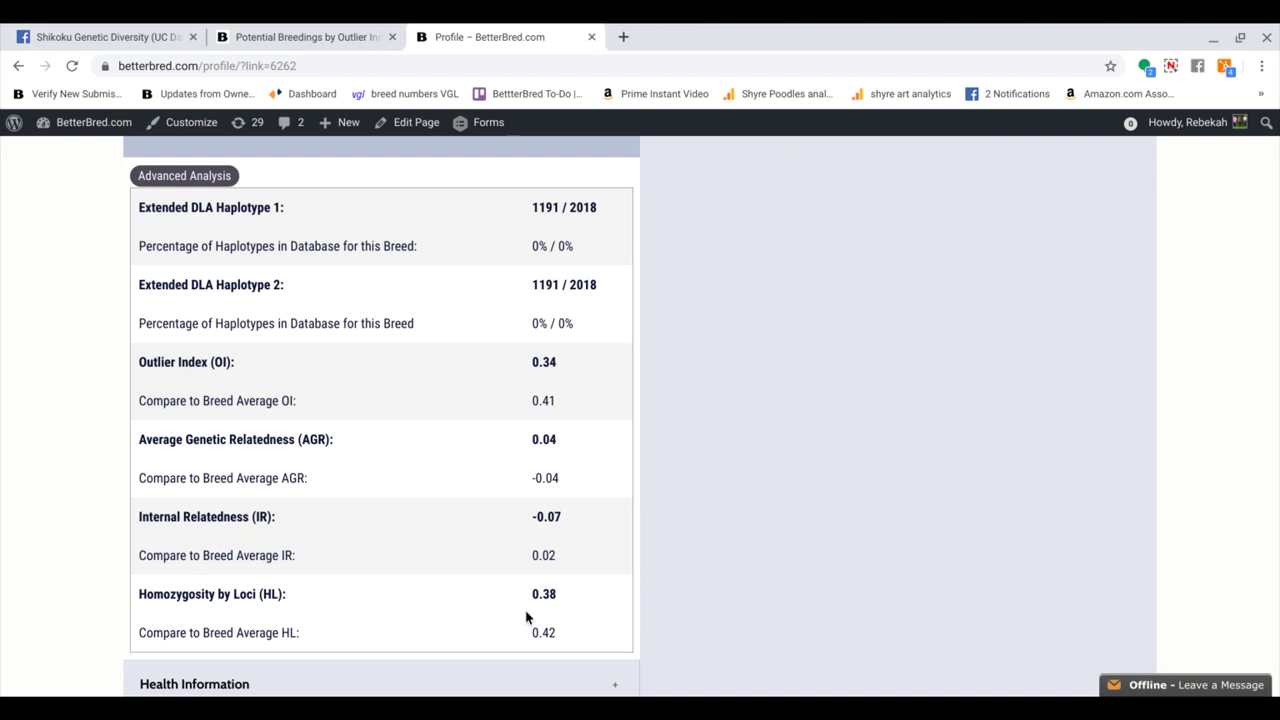
pyautogui.scroll(5, 526, 612)
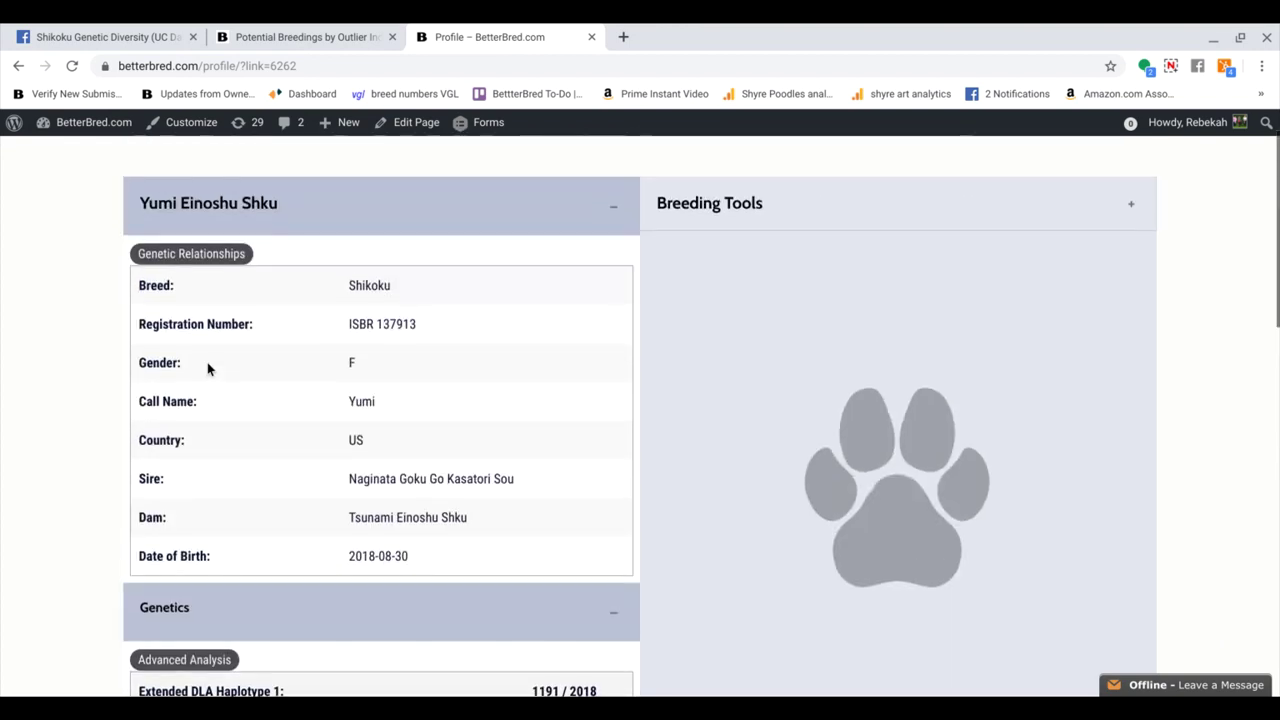
# Open Yumi Einoshu Shku's Genetic Relationships and compare the closely related dogs in Categories 2, 3 and 4.
pyautogui.click(165, 260)
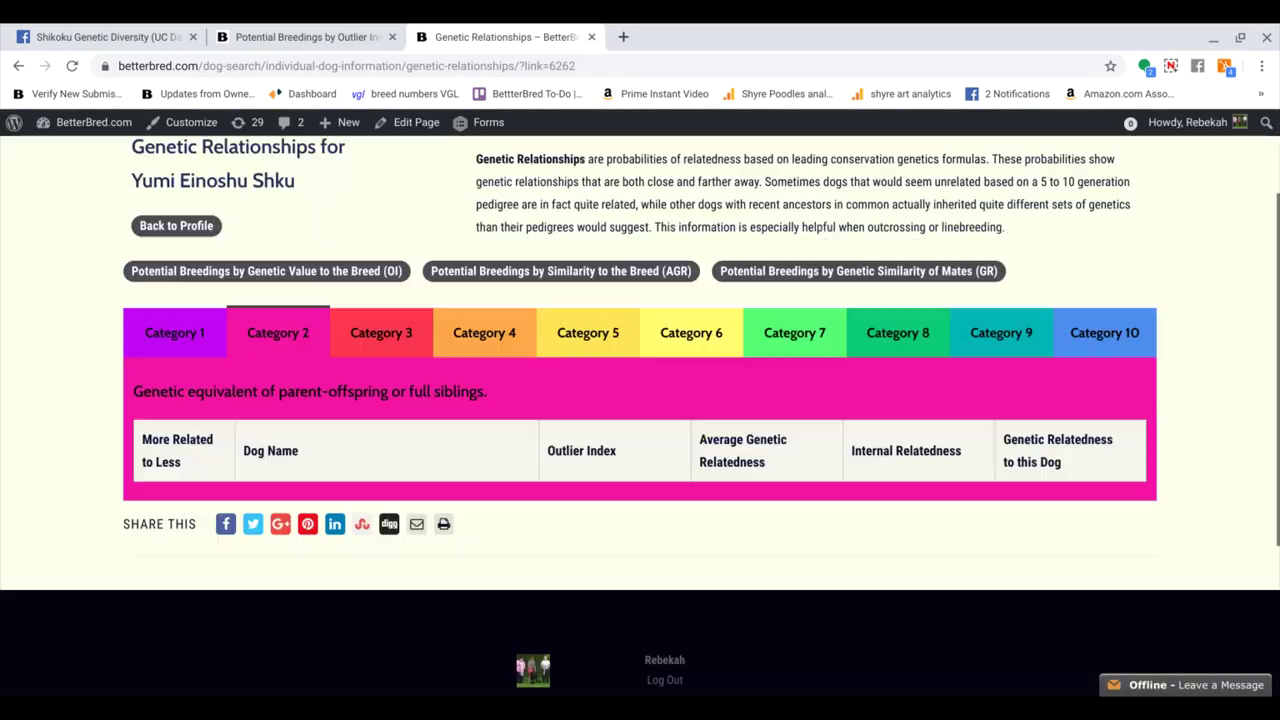
pyautogui.click(396, 310)
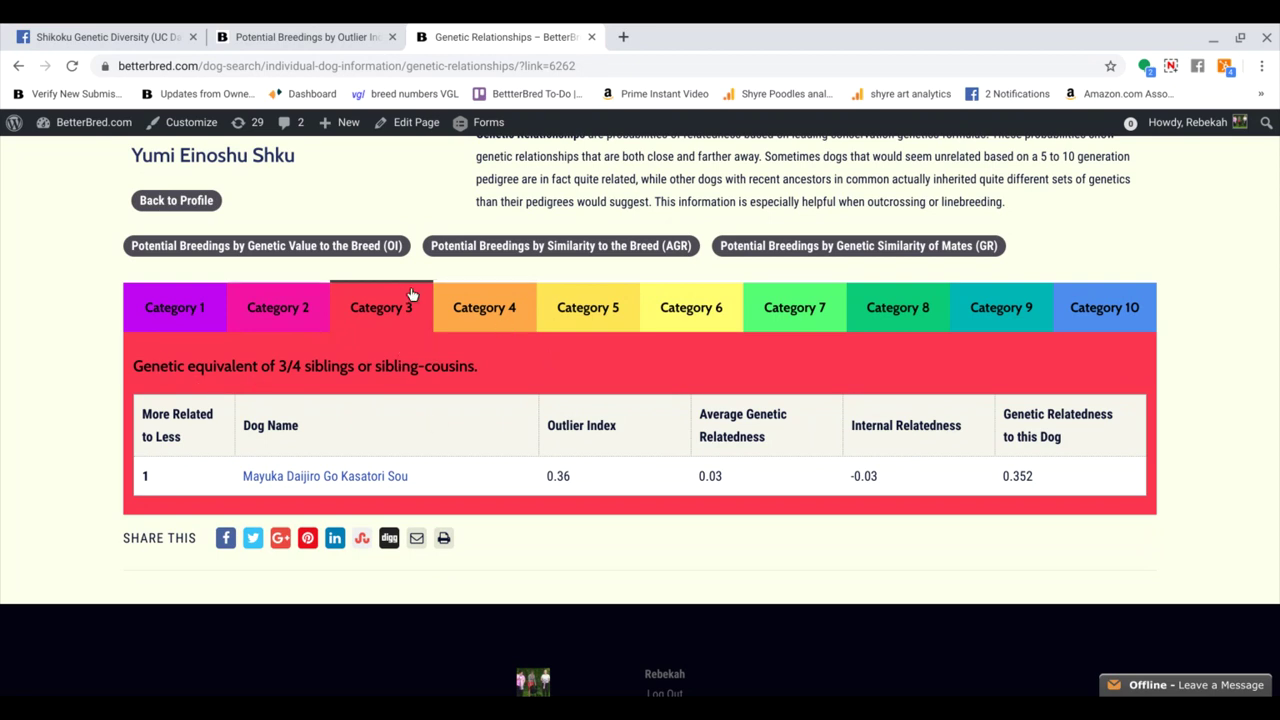
pyautogui.click(316, 324)
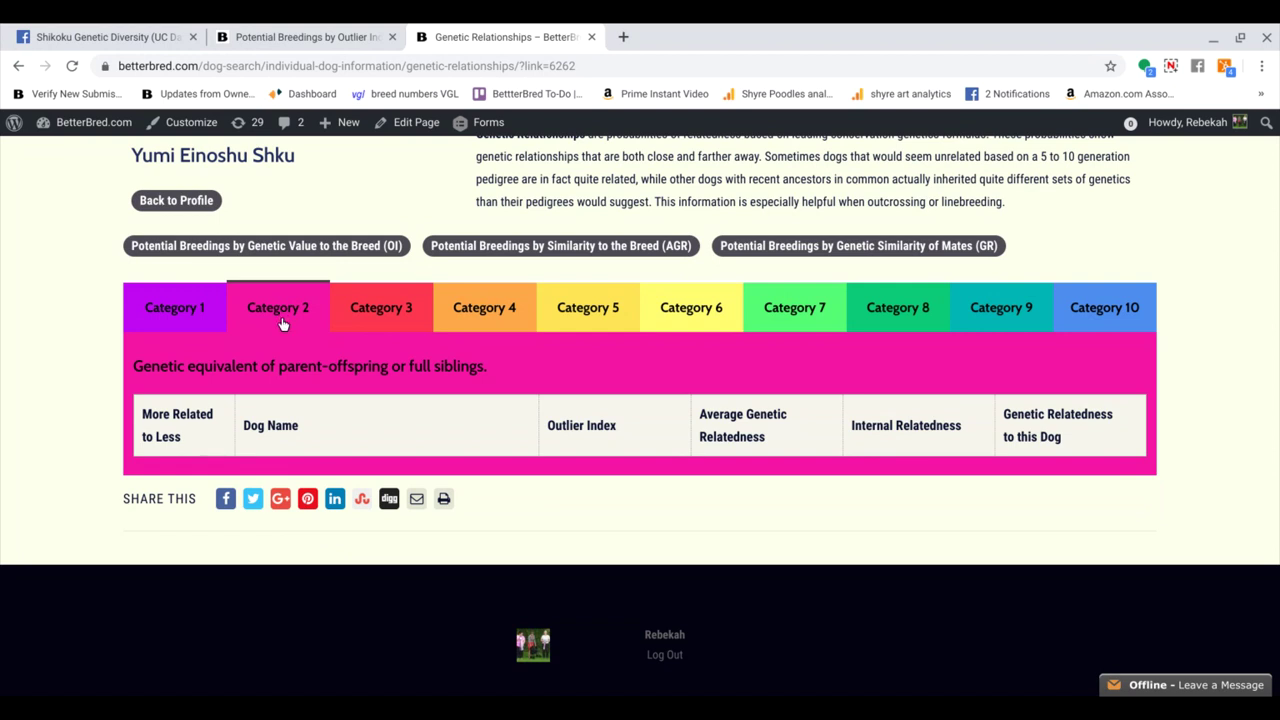
pyautogui.click(489, 313)
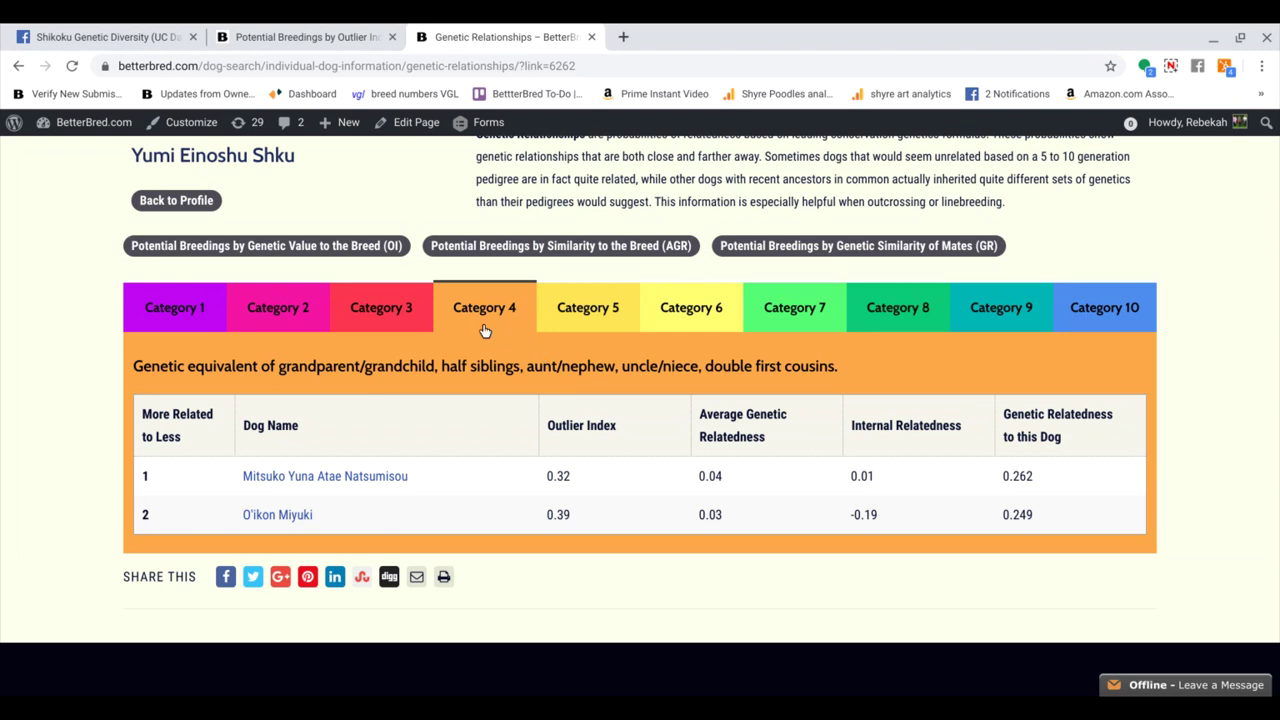
pyautogui.click(372, 312)
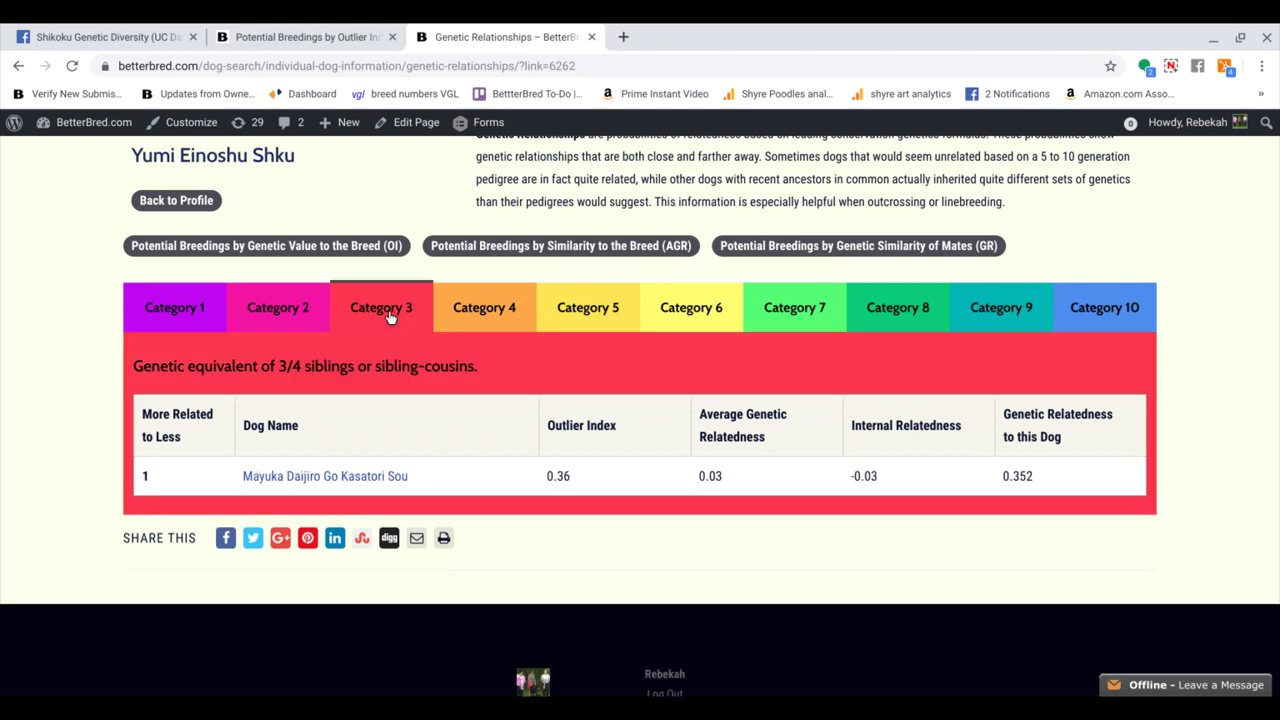
pyautogui.click(497, 322)
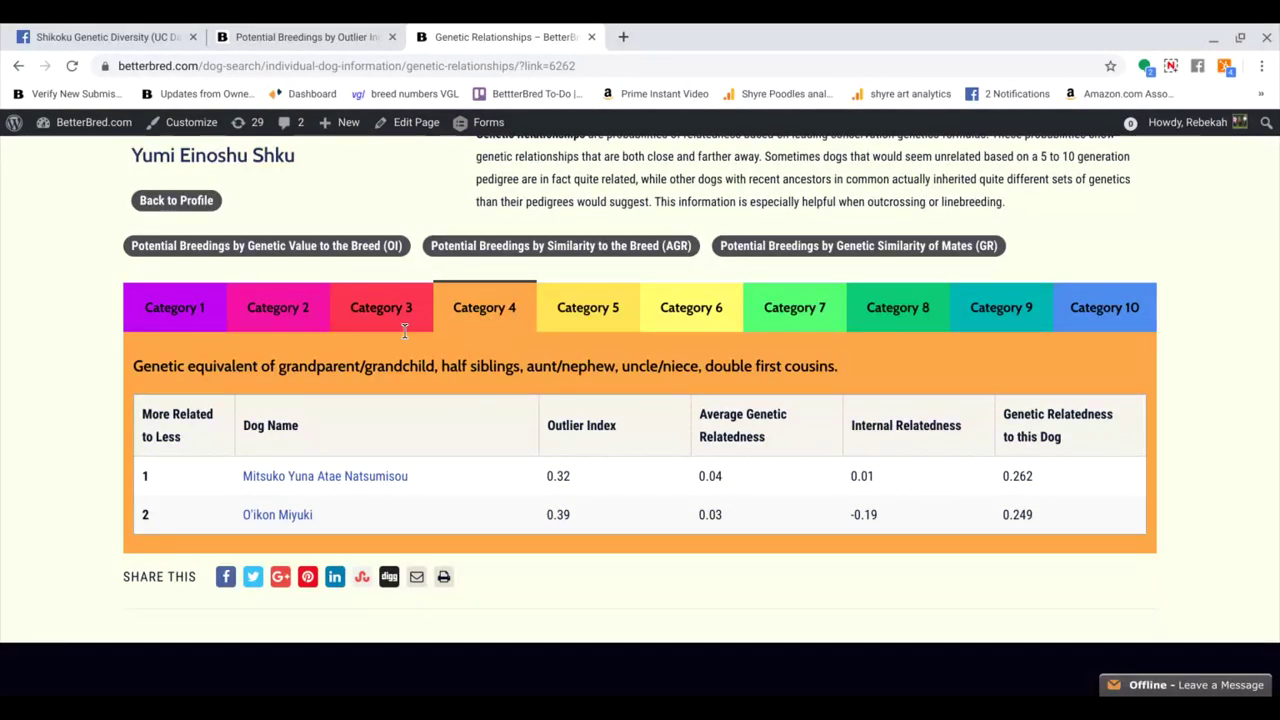
pyautogui.click(293, 317)
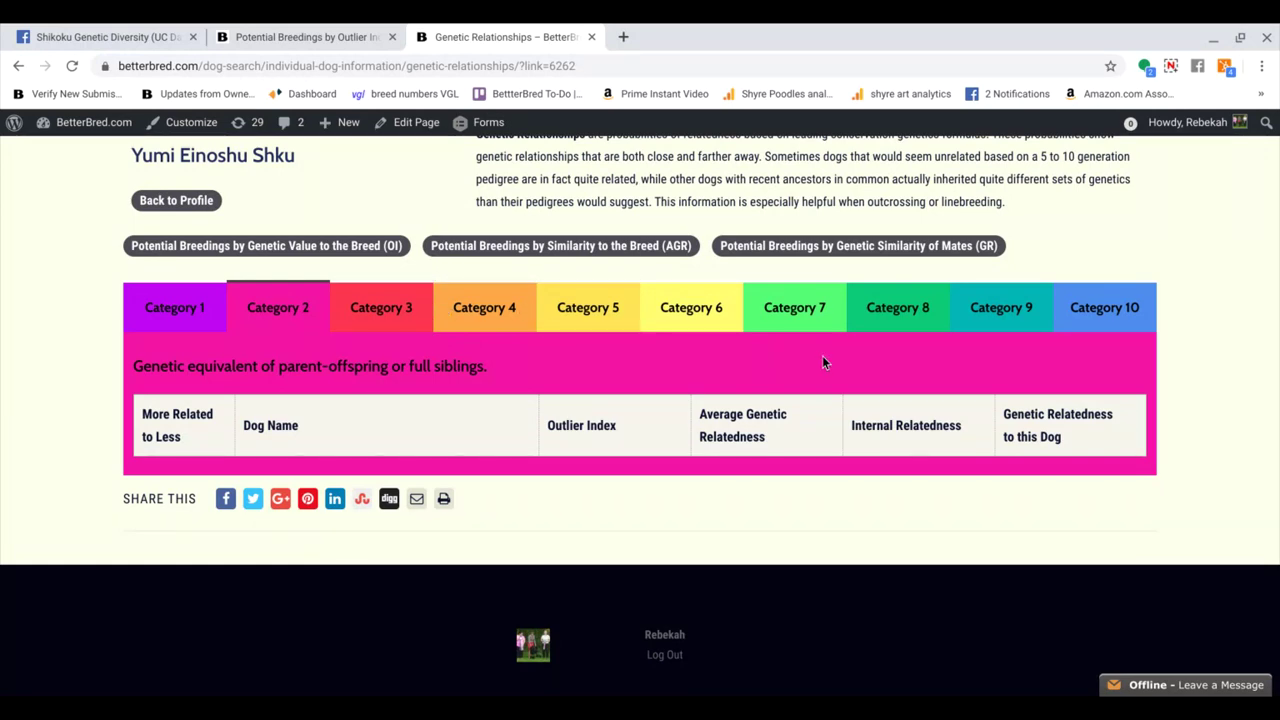
# Review the dogs in Category 10, the genetic equivalent of unrelated, for Yumi Einoshu Shku.
pyautogui.click(1109, 322)
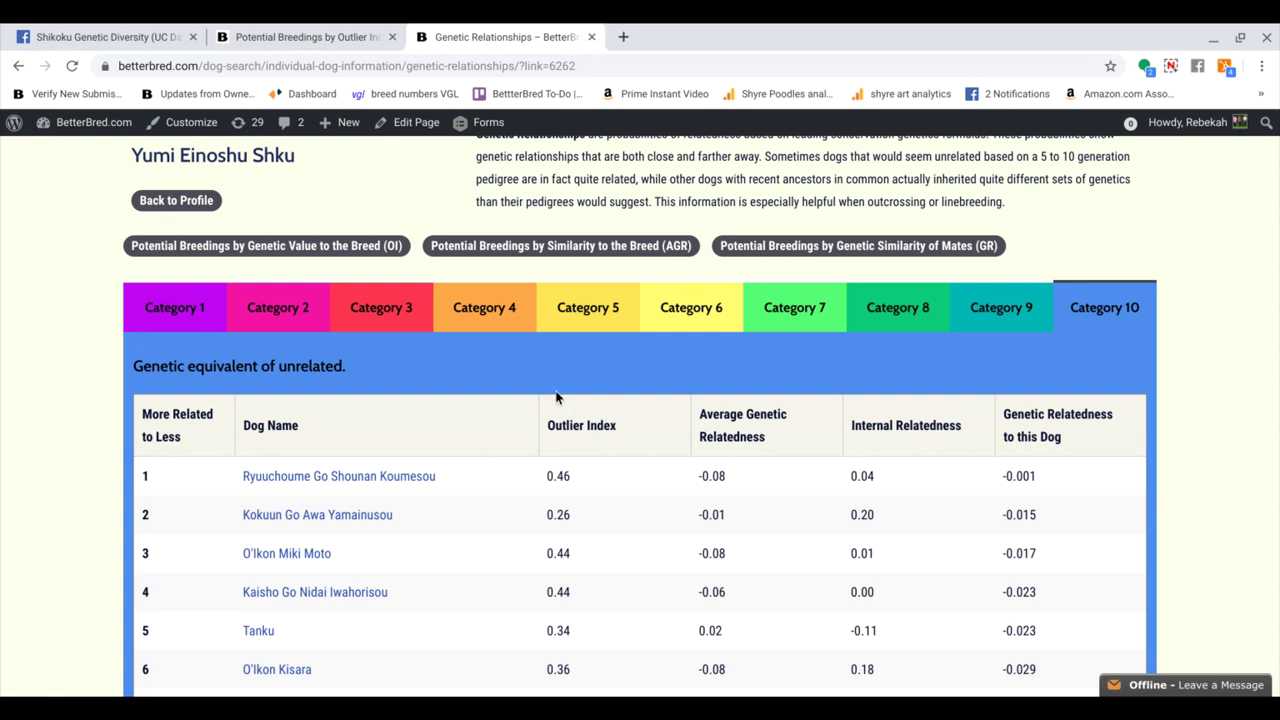
pyautogui.scroll(-3, 557, 397)
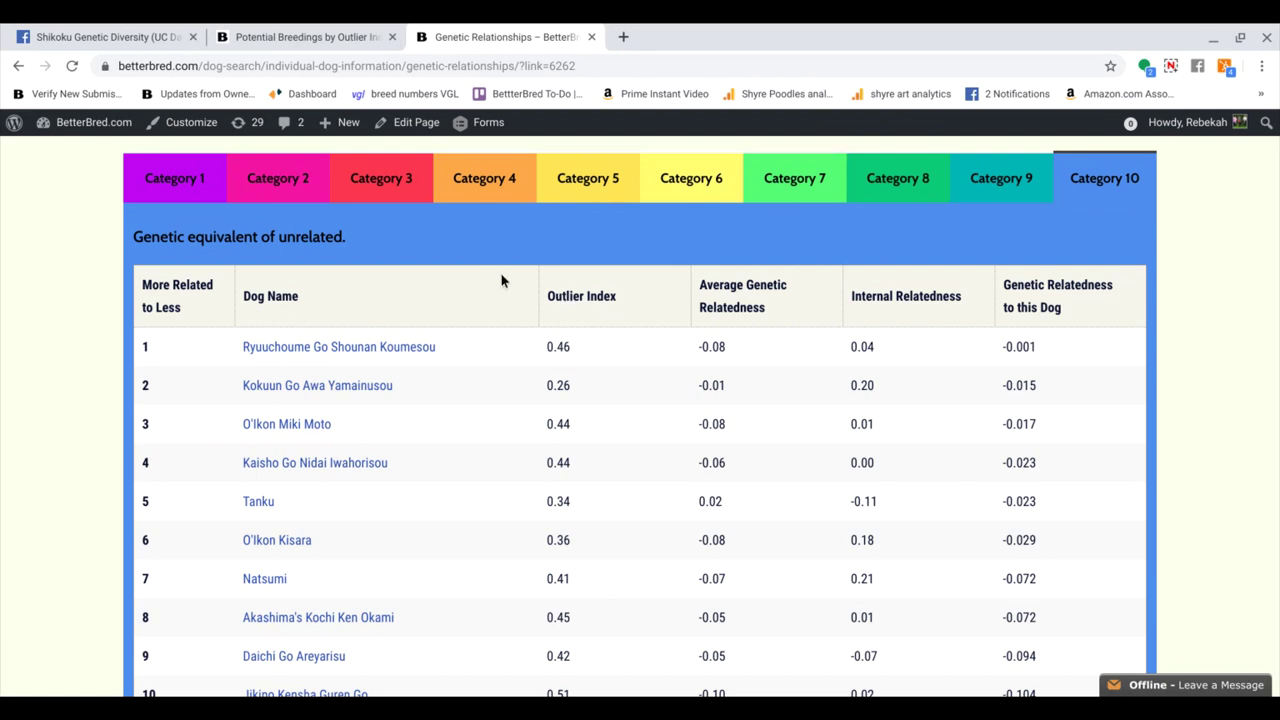
pyautogui.scroll(3, 501, 280)
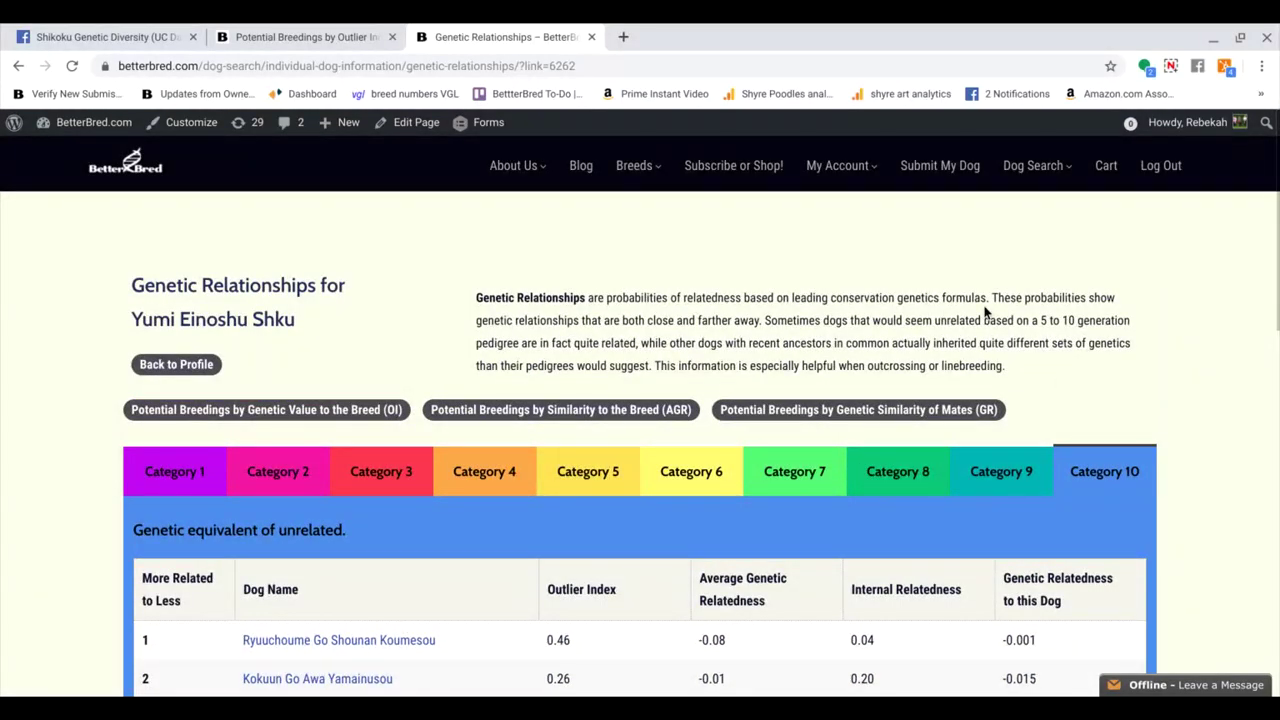
# Open the account's My Dogs page and expand UKC CH Shyre's Gift of Hope to MnJ to show its profile and sharing options.
pyautogui.moveTo(841, 177)
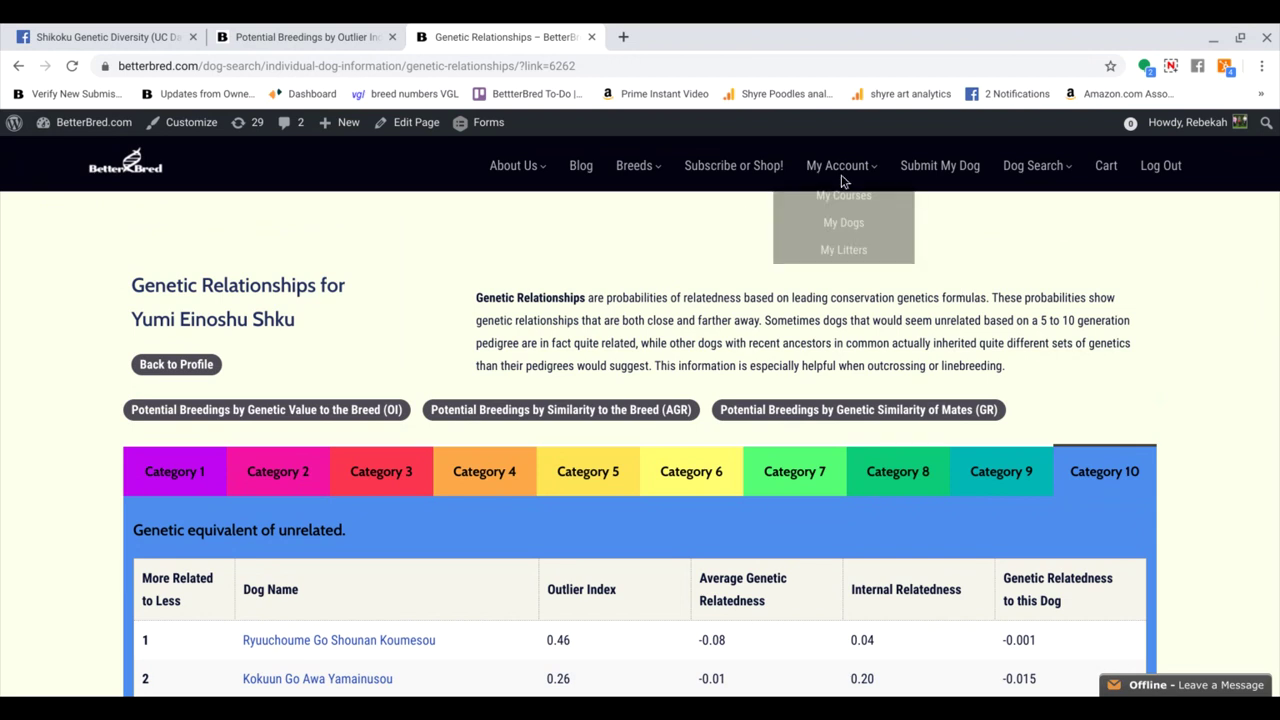
pyautogui.click(841, 226)
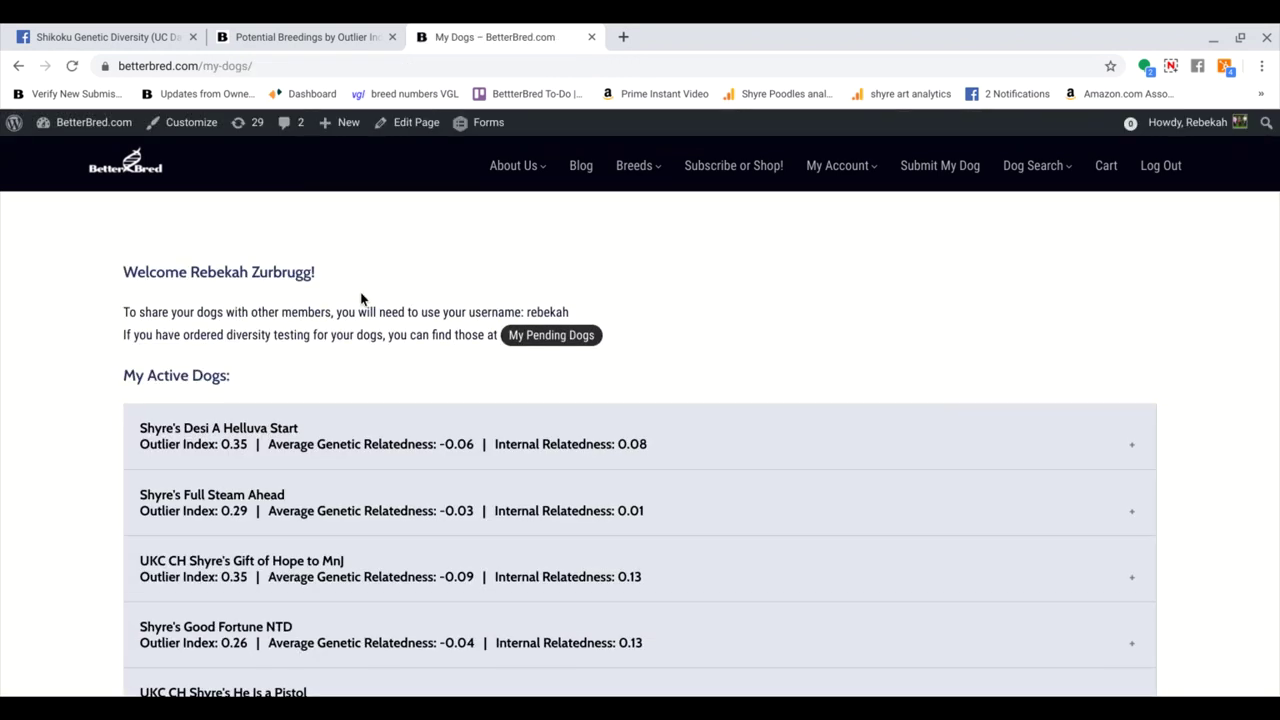
pyautogui.scroll(-3, 360, 297)
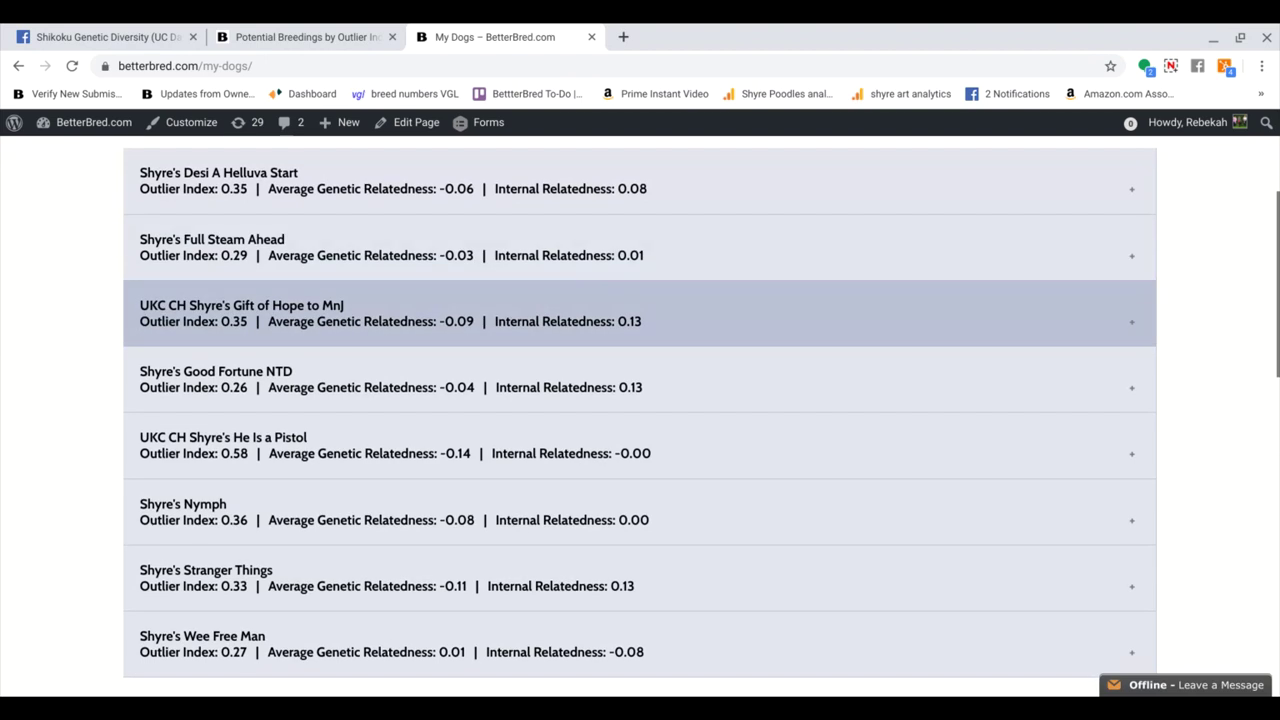
pyautogui.scroll(-1, 286, 249)
pyautogui.click(243, 322)
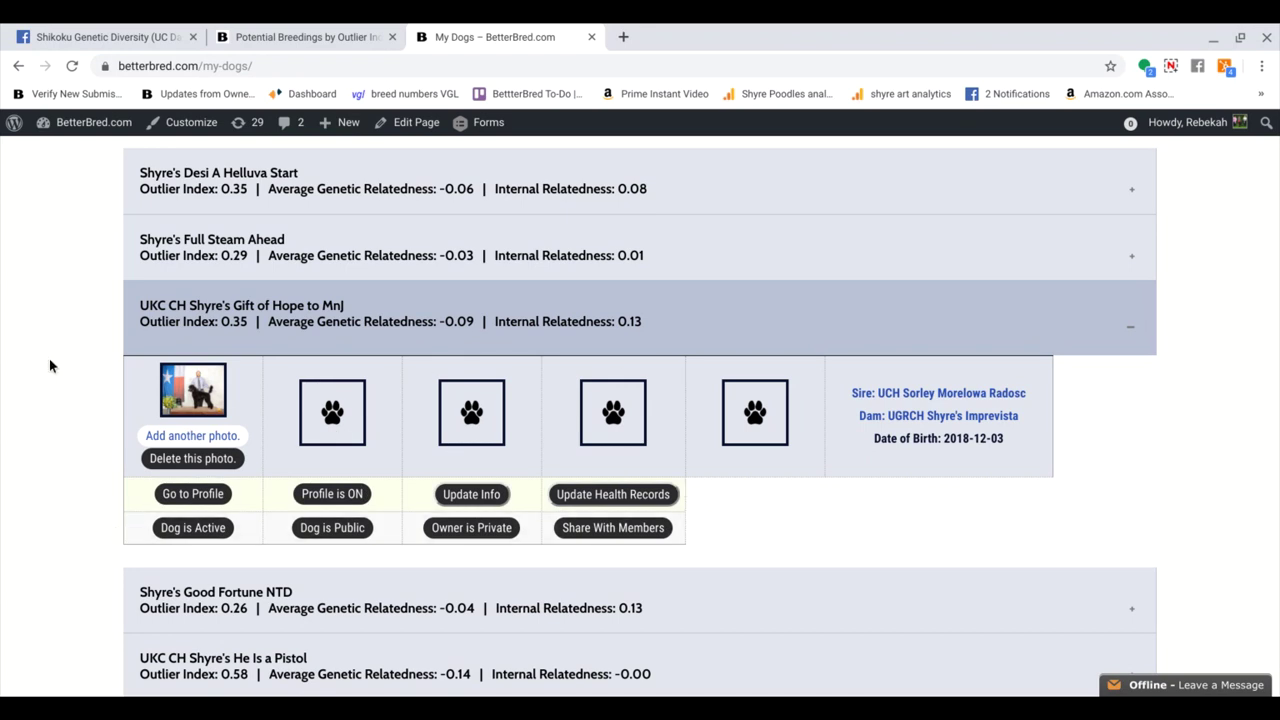
# Return to the BetterBred home page.
pyautogui.scroll(3, 50, 366)
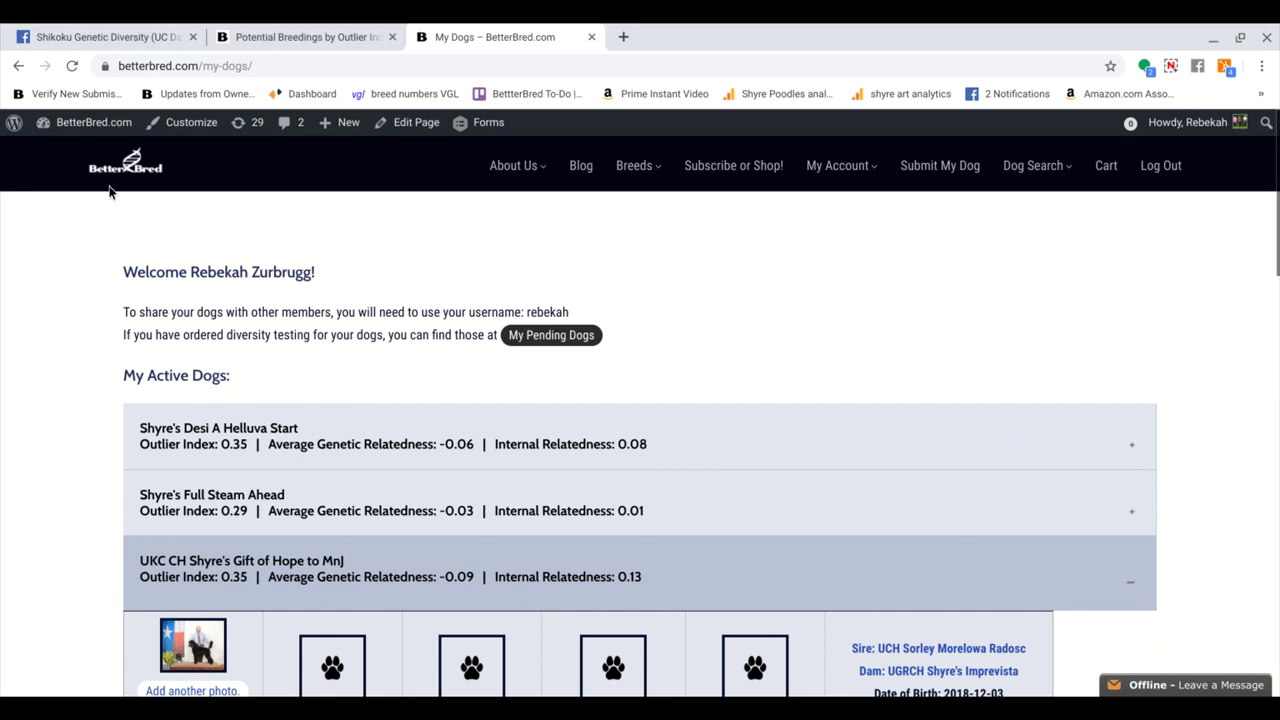
pyautogui.click(149, 150)
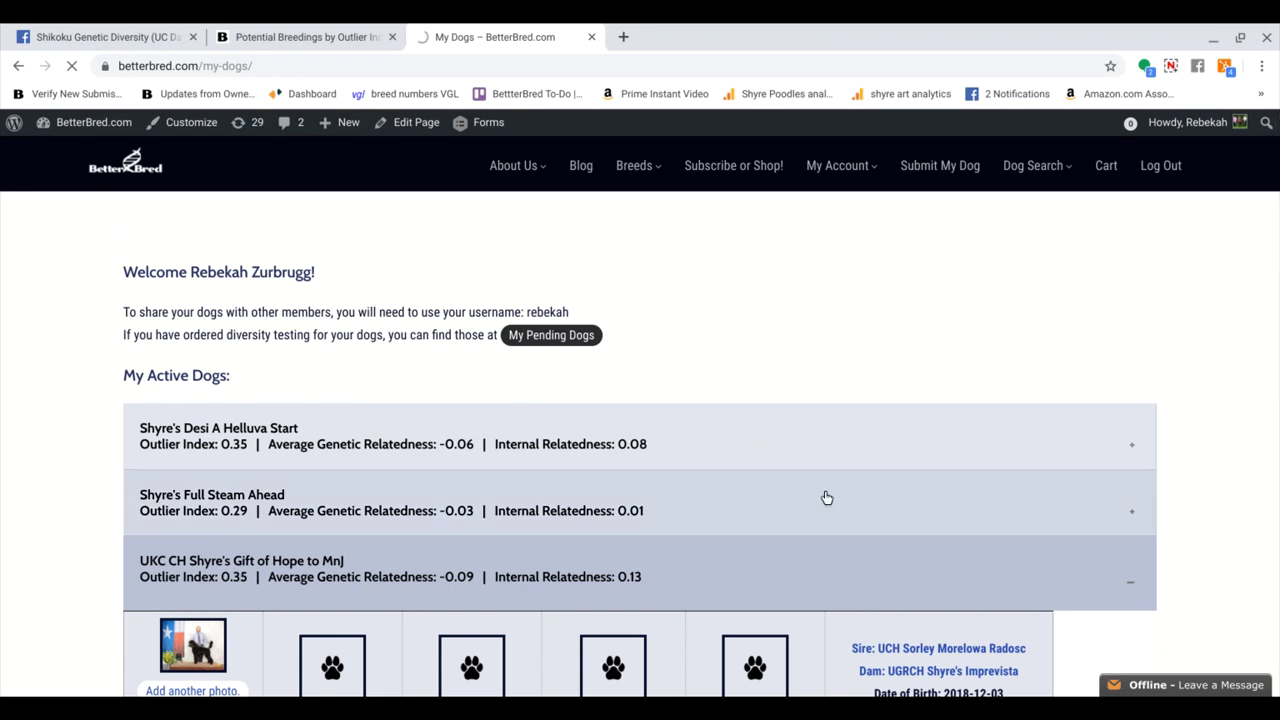